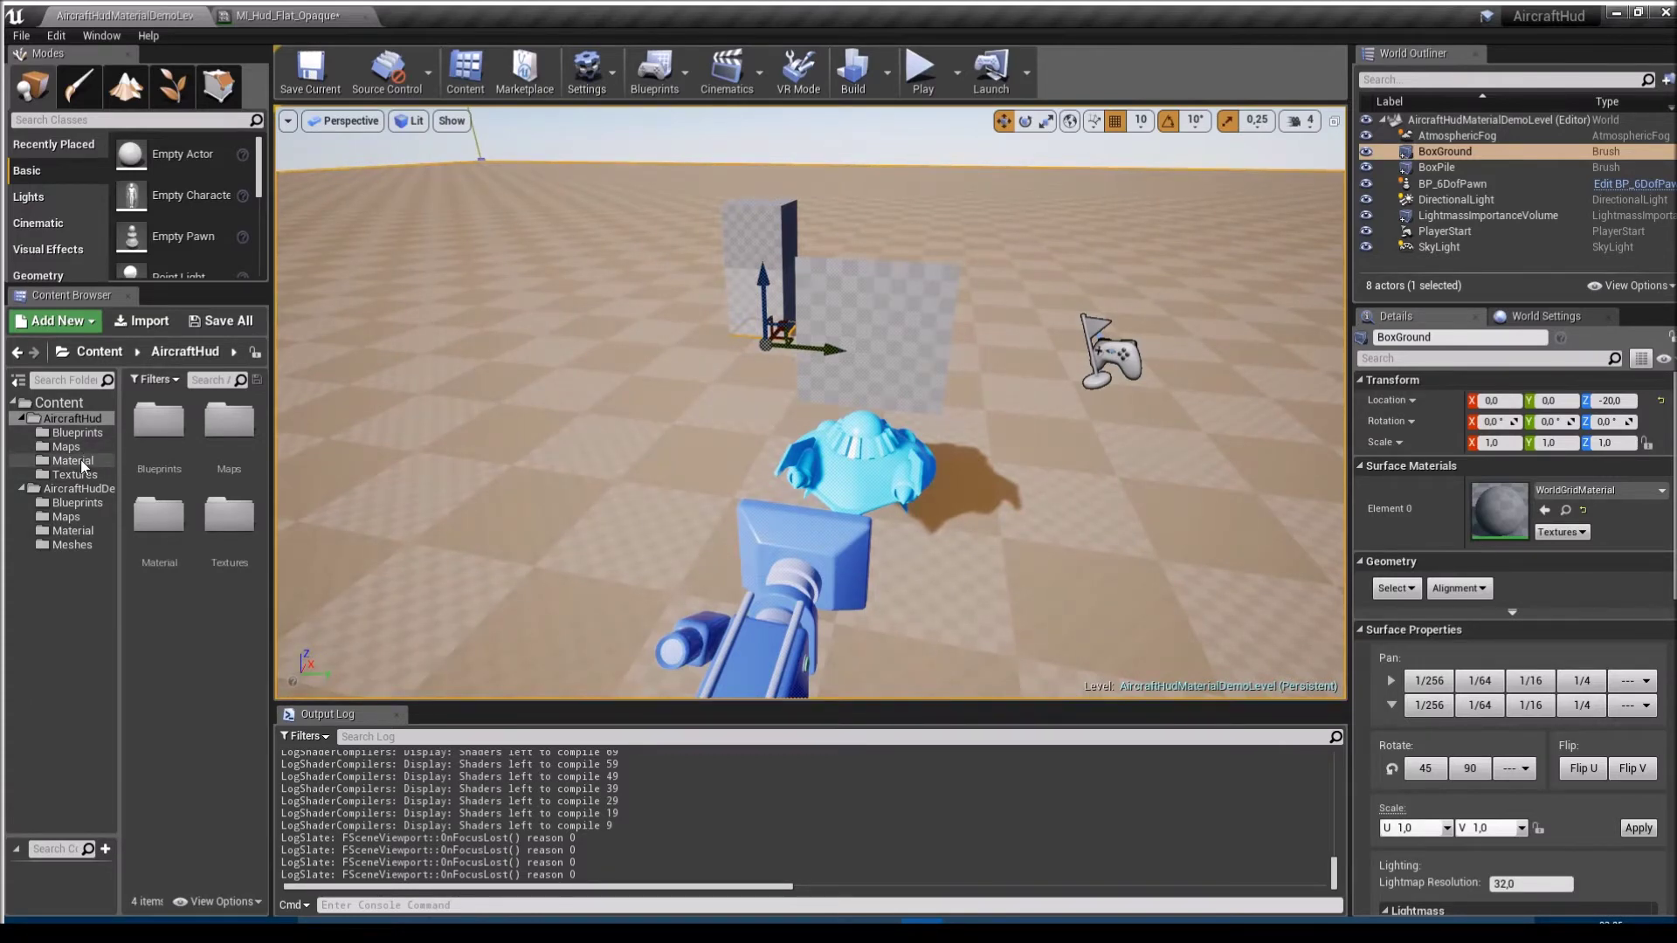
- Browse the AircraftHud Material folder and bring up the MI_Hud_Flat_Opaque material instance
click(80, 460)
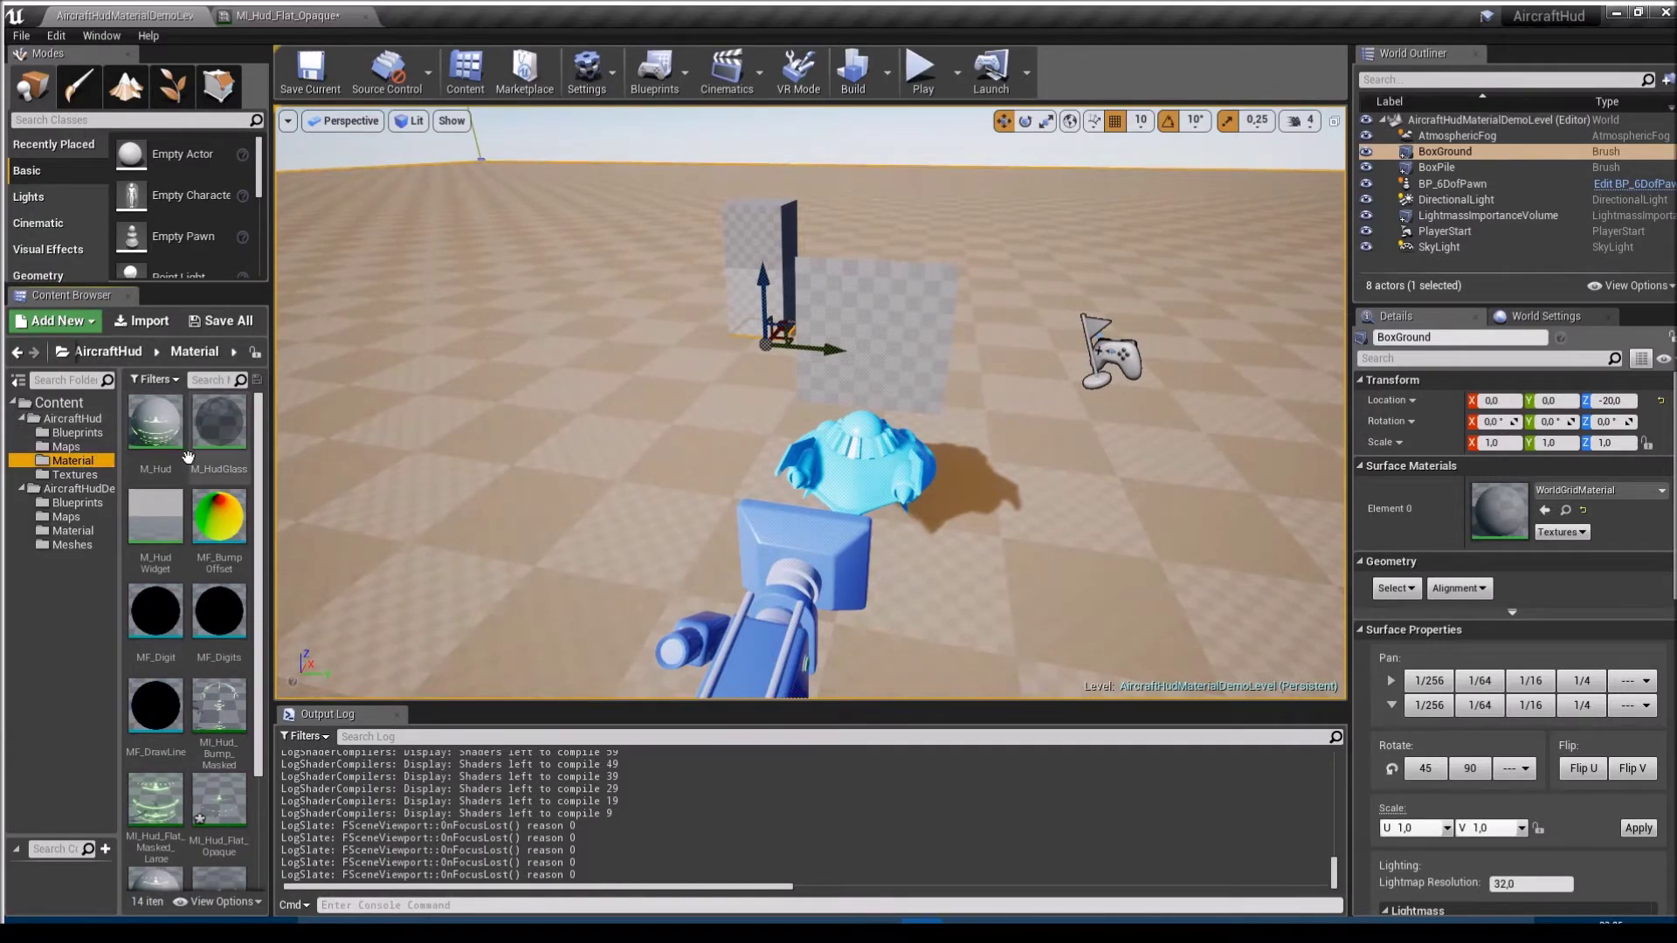
scroll(234, 616, down, 2)
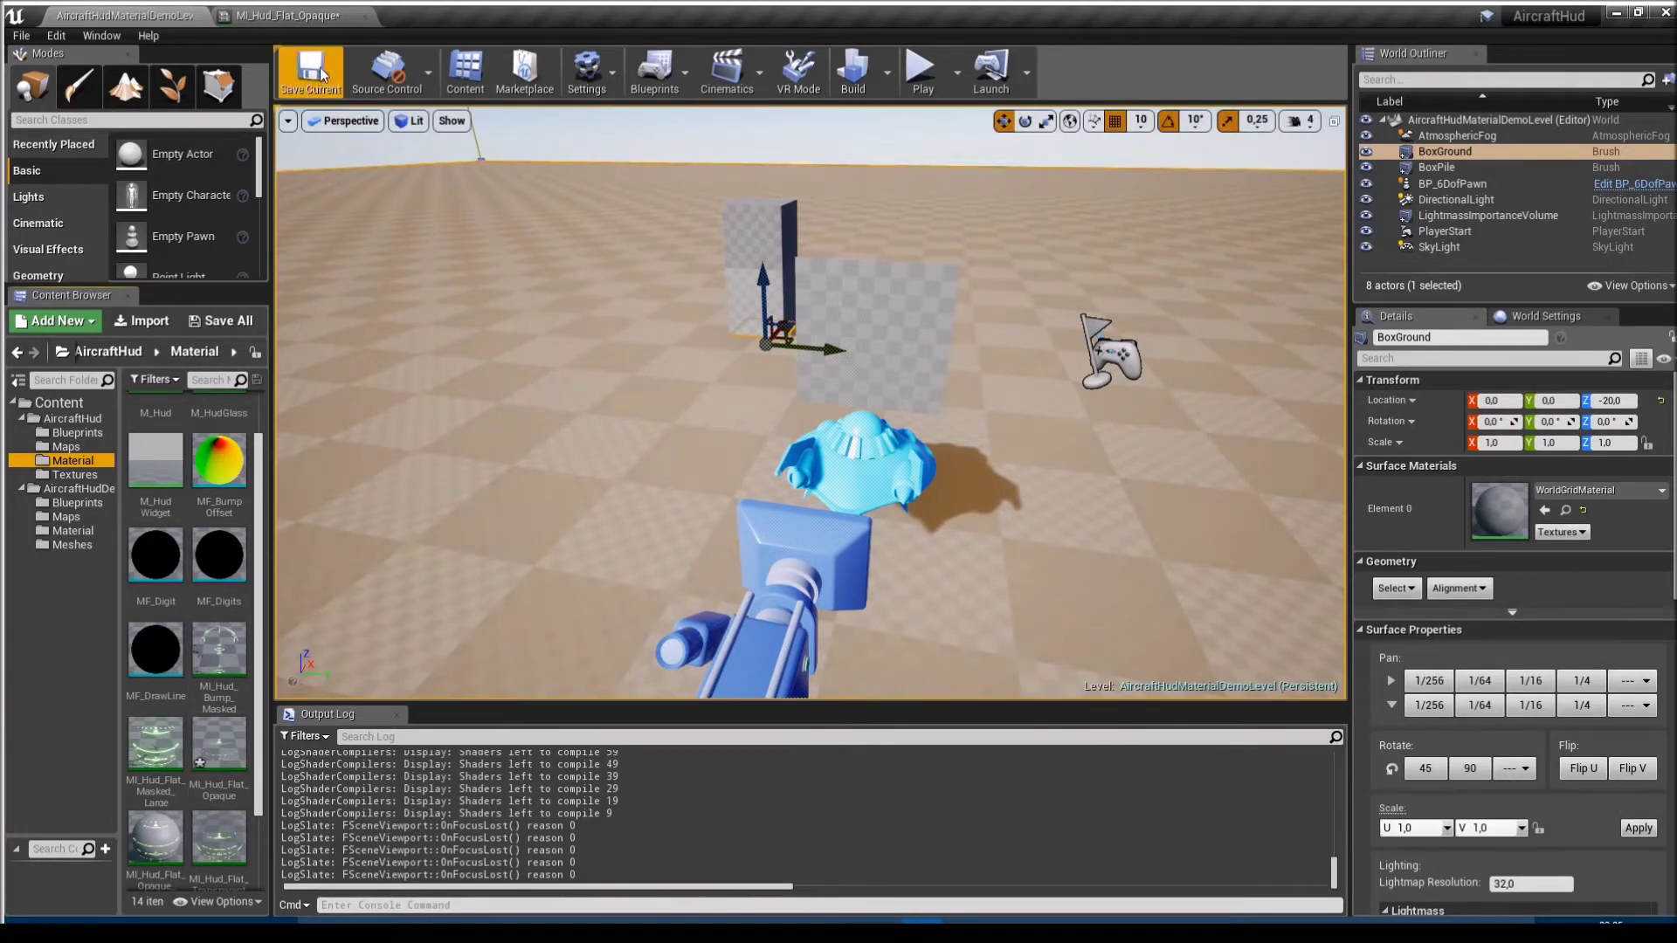
click(288, 15)
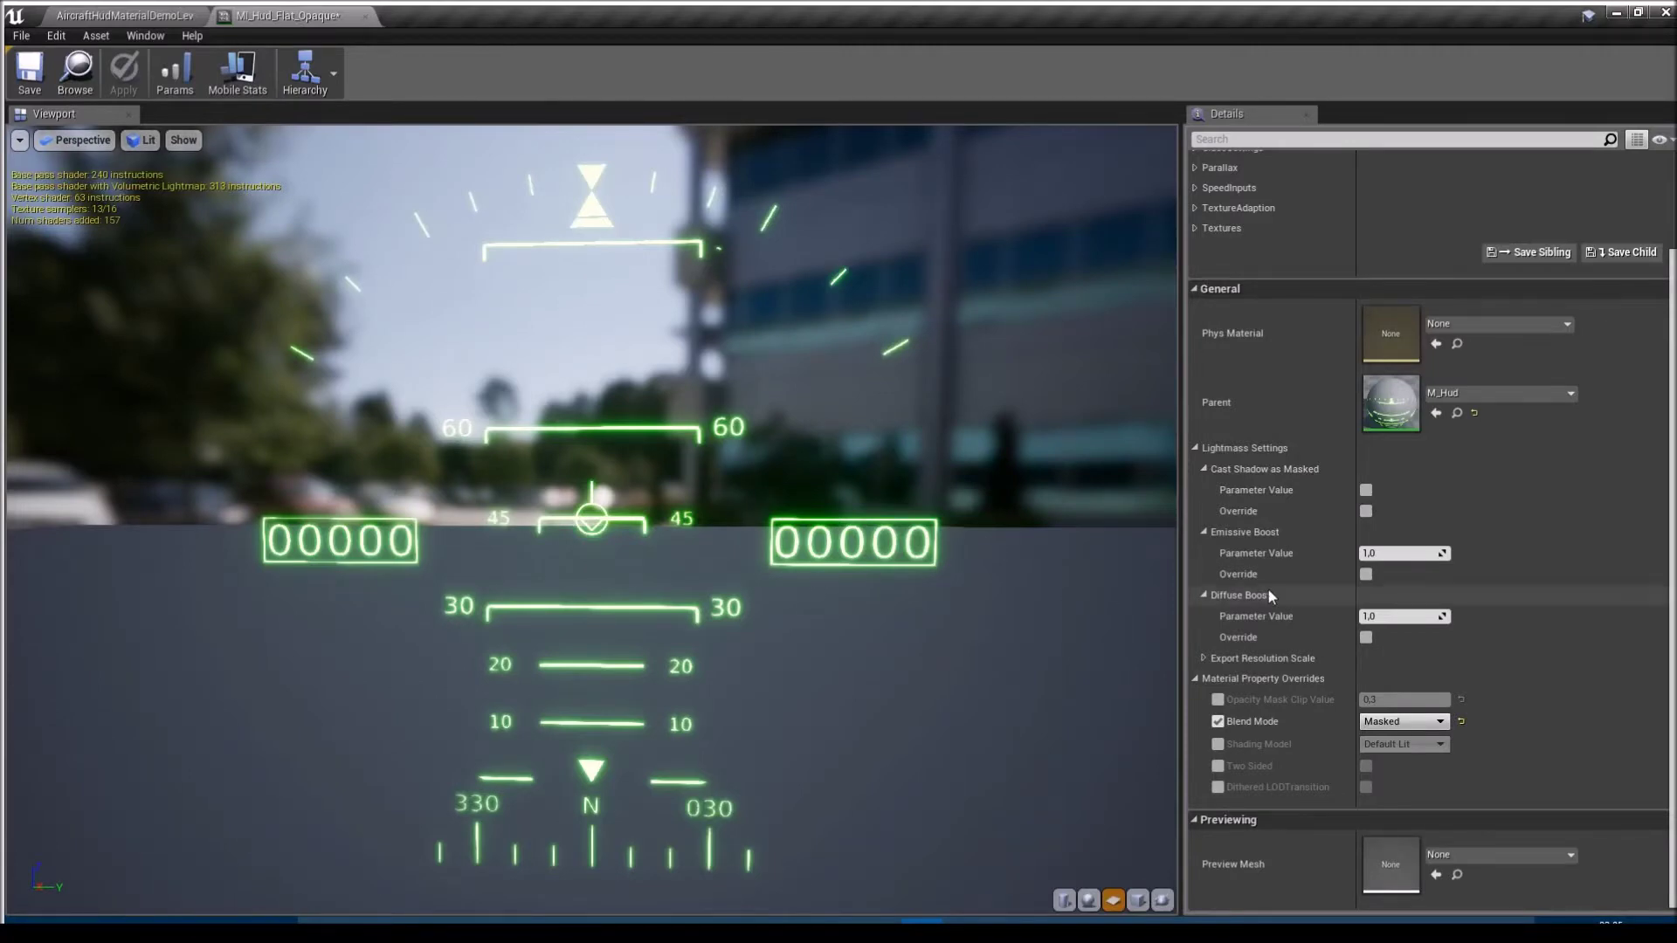
- Change the Blend Mode override of the material instance to Opaque
scroll(1415, 553, up, 3)
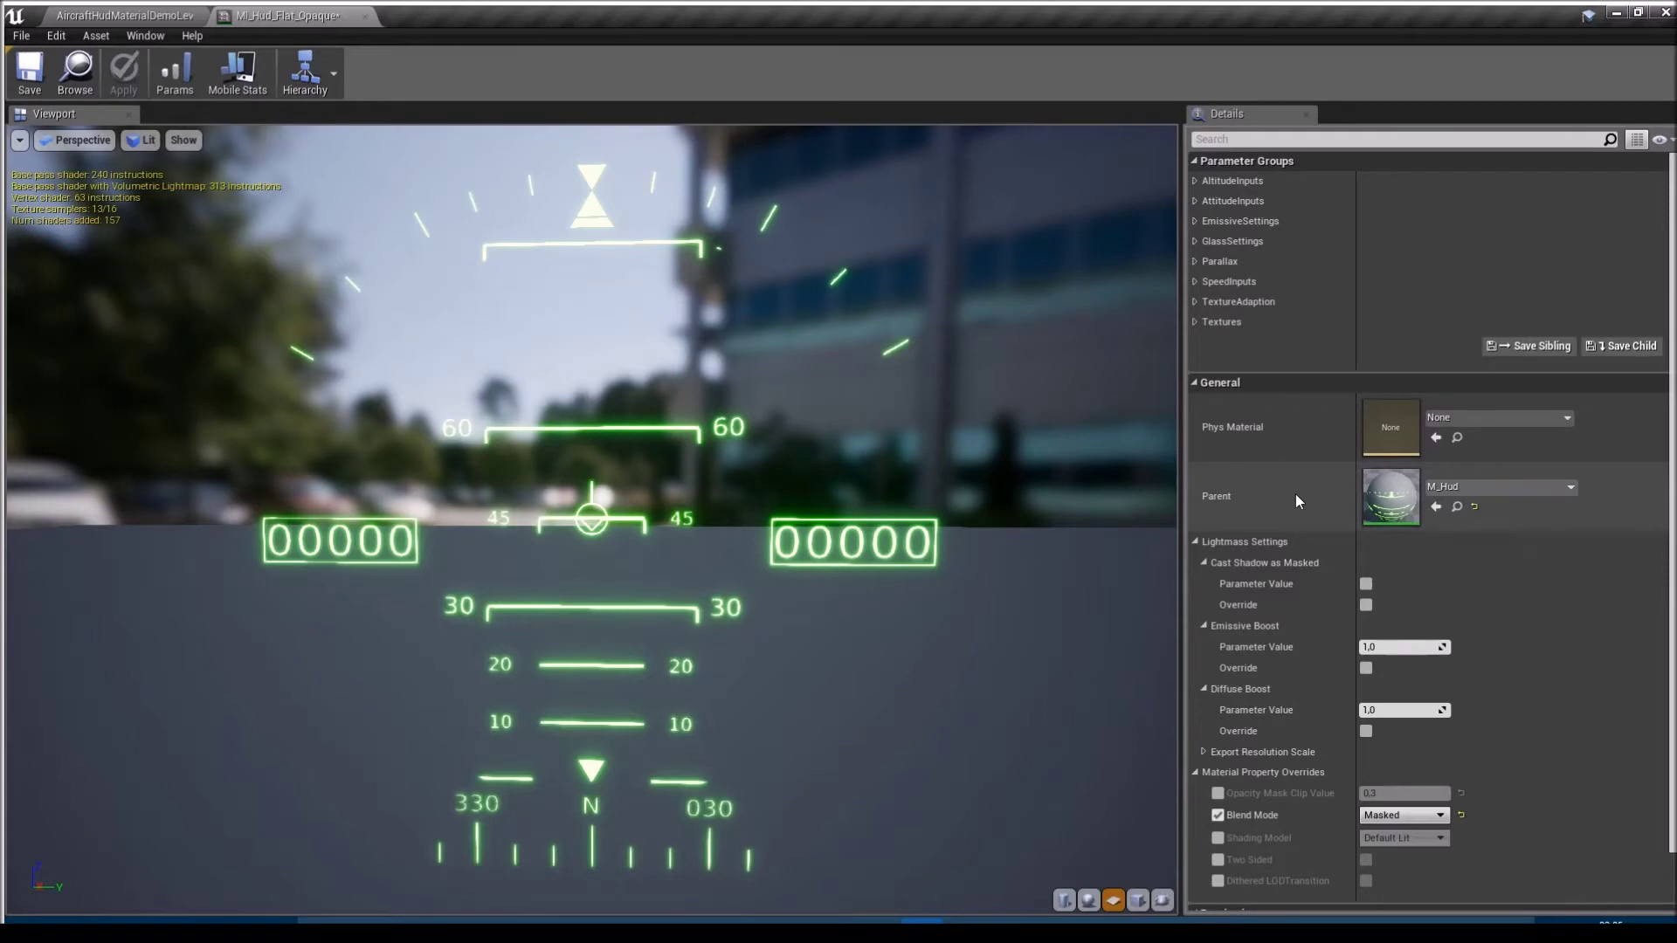
scroll(1336, 521, down, 3)
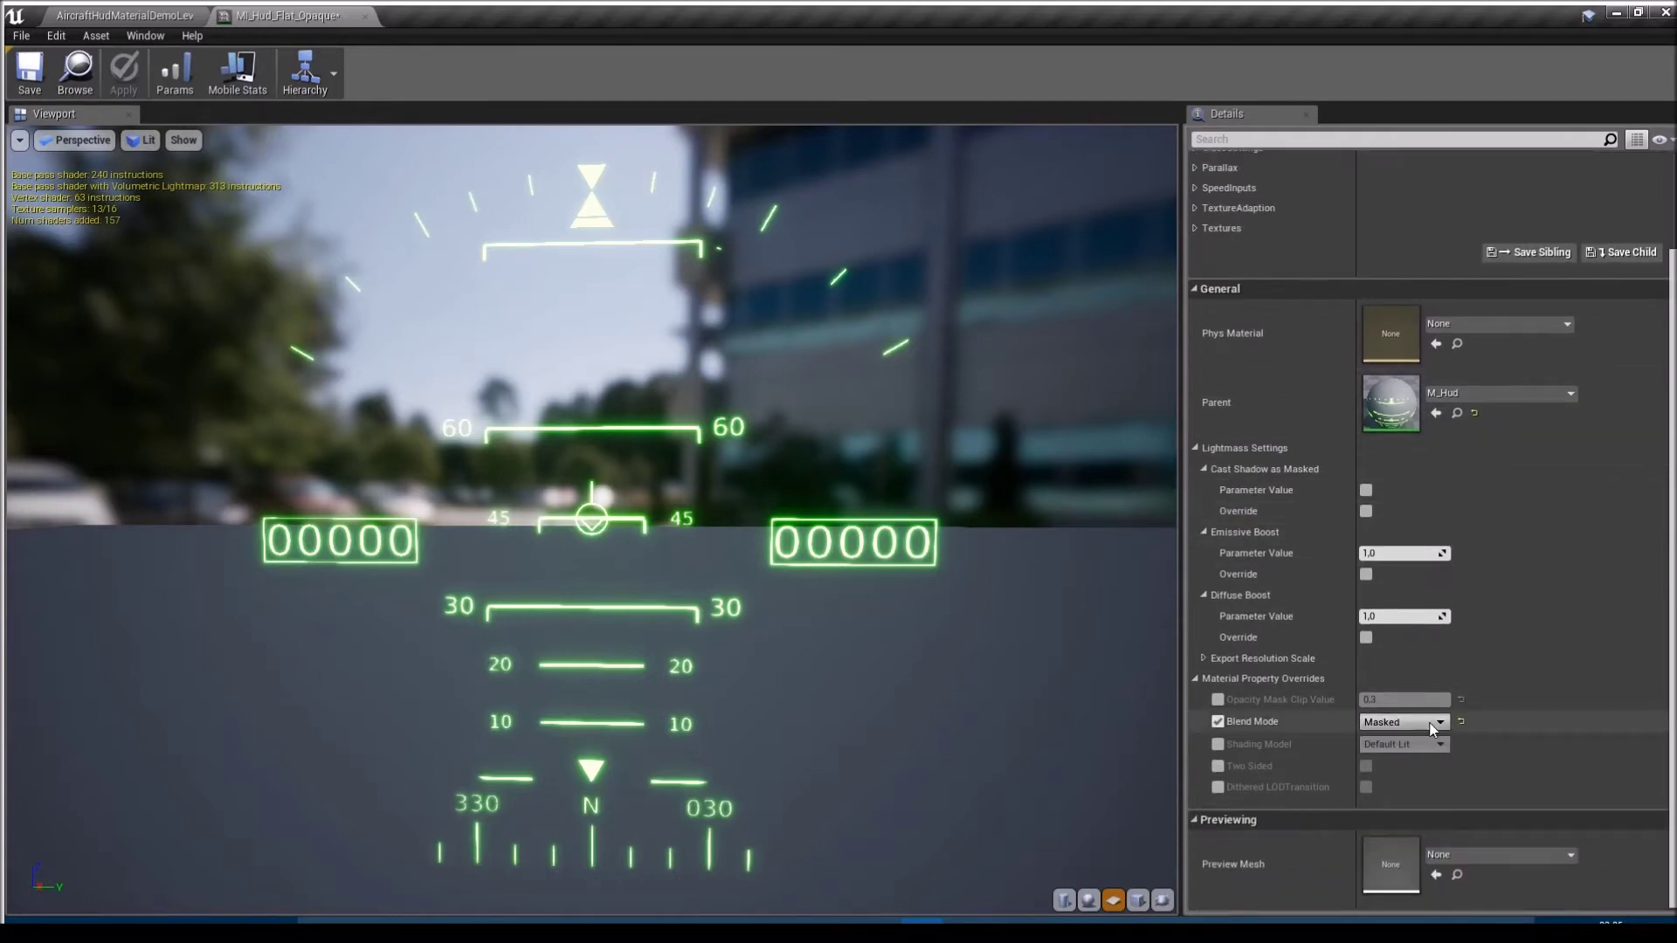
click(1401, 722)
click(1382, 736)
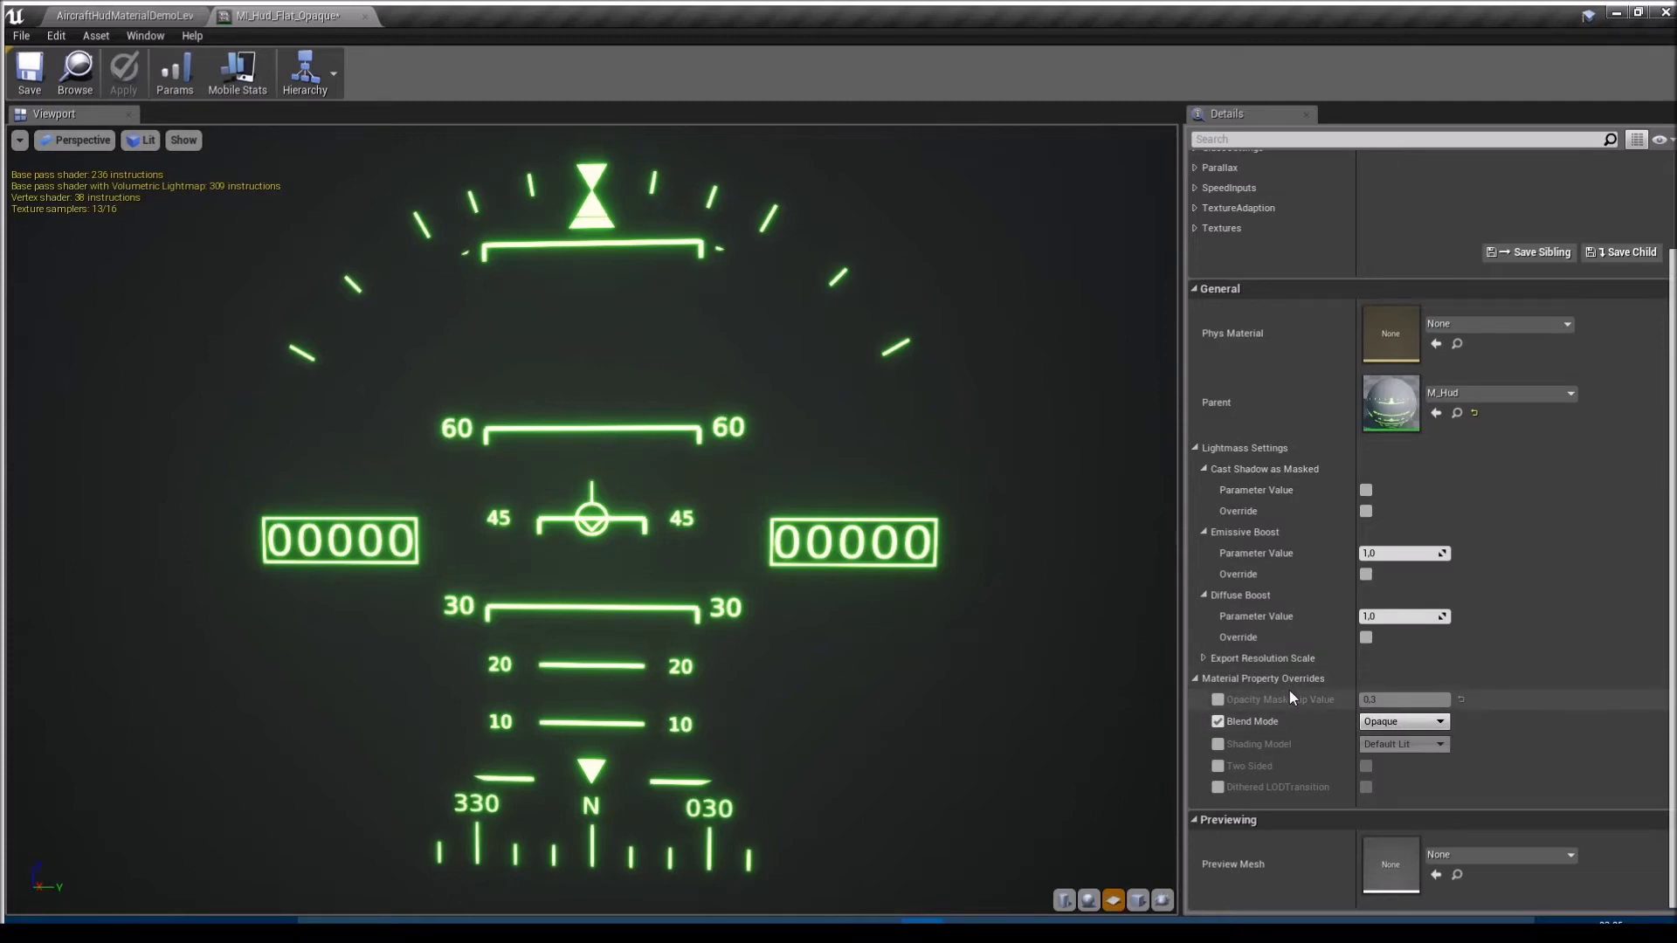
- Expand the AltitudeInputs and SpeedInputs parameter groups to inspect their digit parameters
scroll(1289, 690, up, 2)
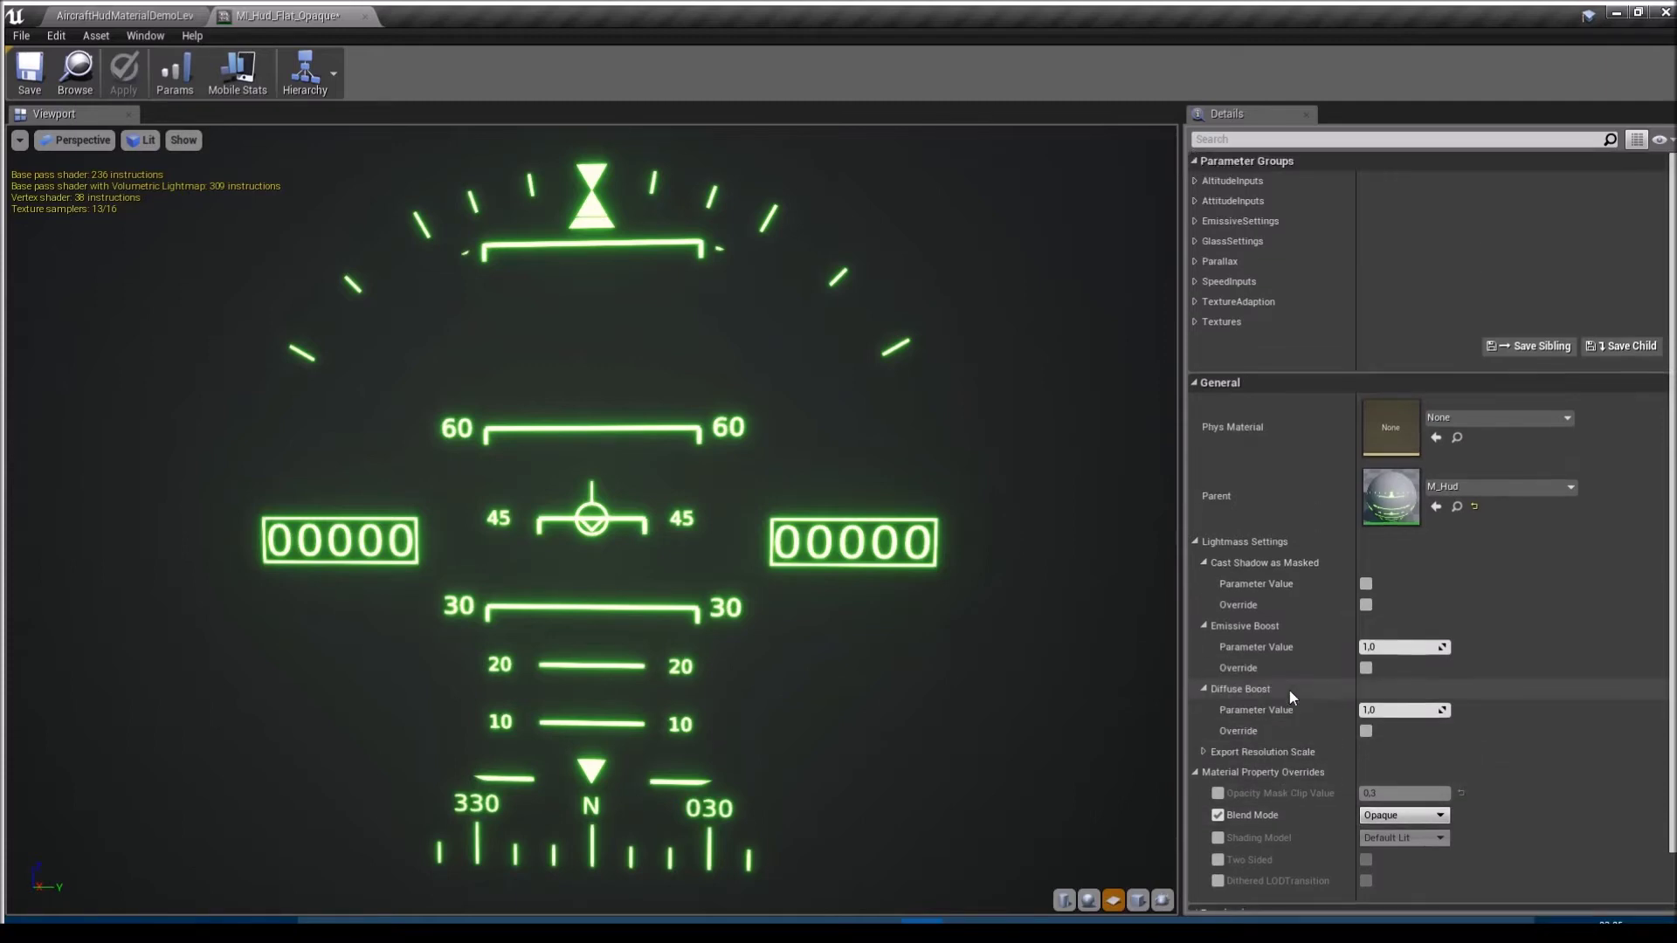
click(1194, 180)
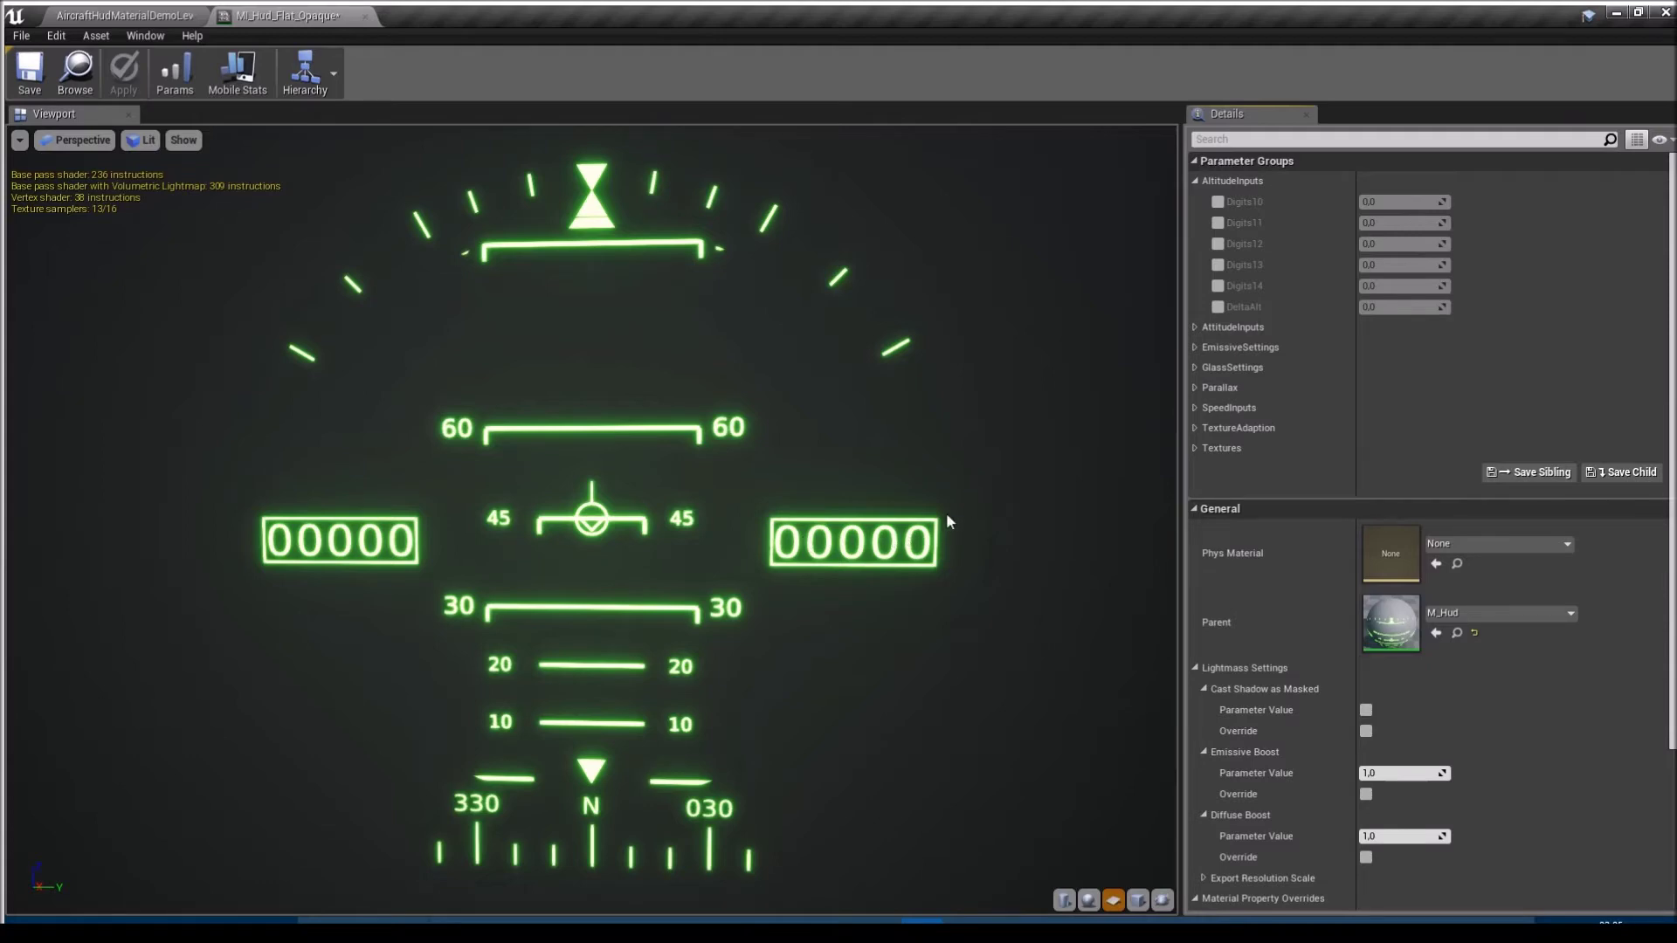
click(1195, 409)
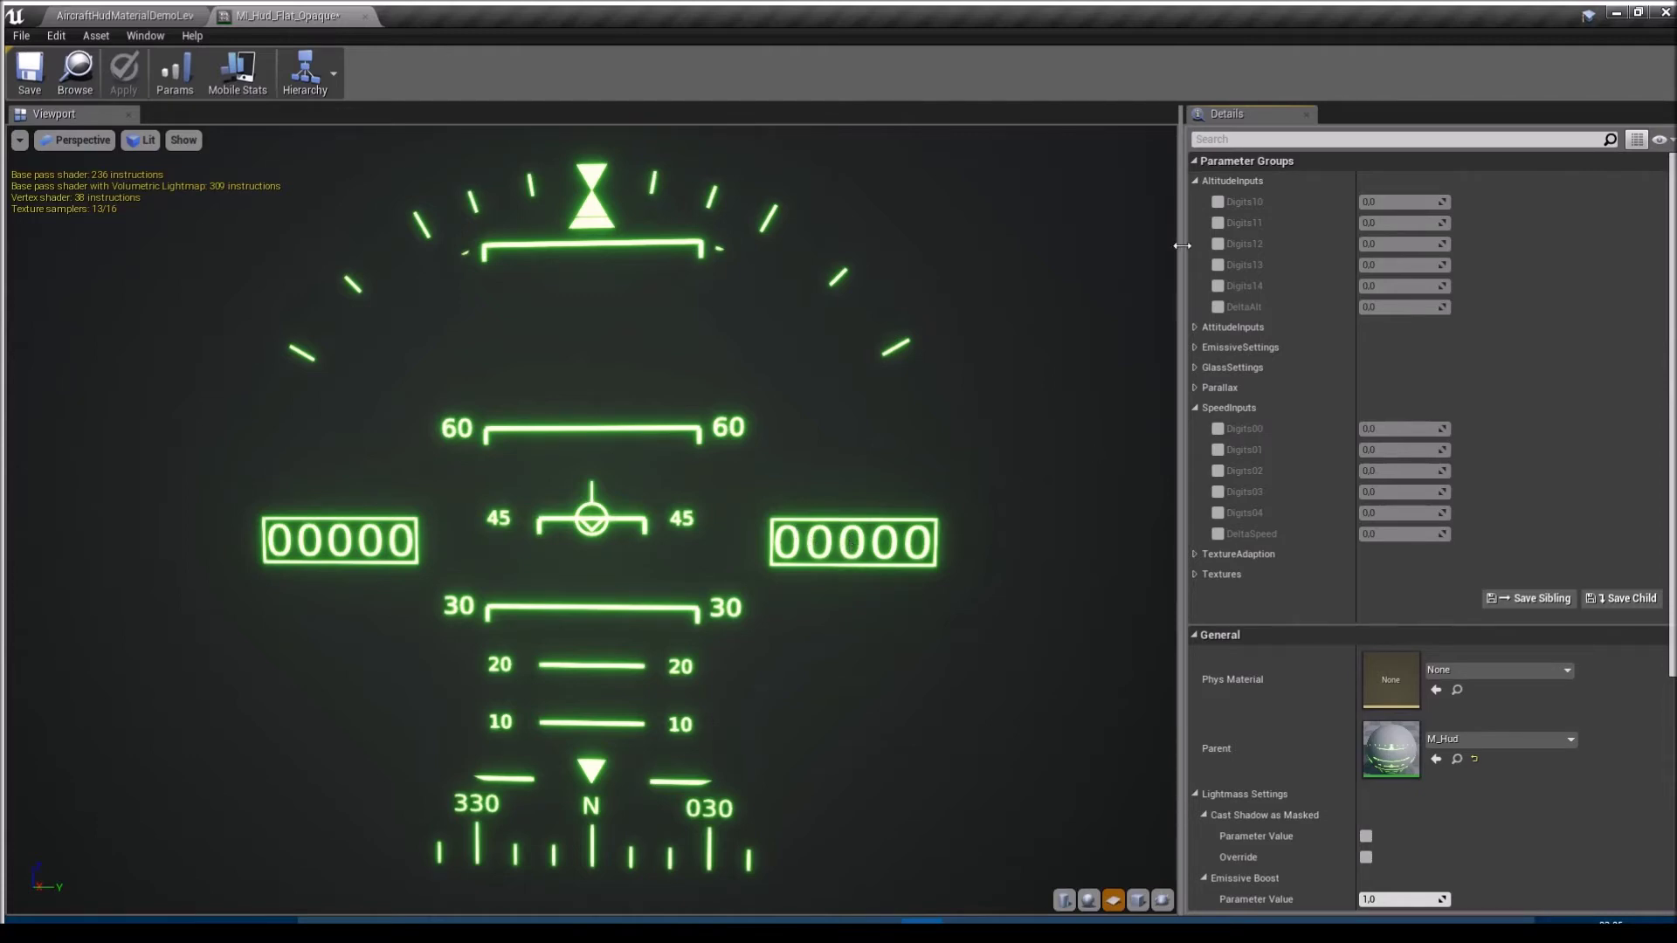
- Override the altitude readout digits, setting Digits10 to 1 and Digits11 to 2
click(1217, 201)
click(1373, 202)
text(1)
key(Return)
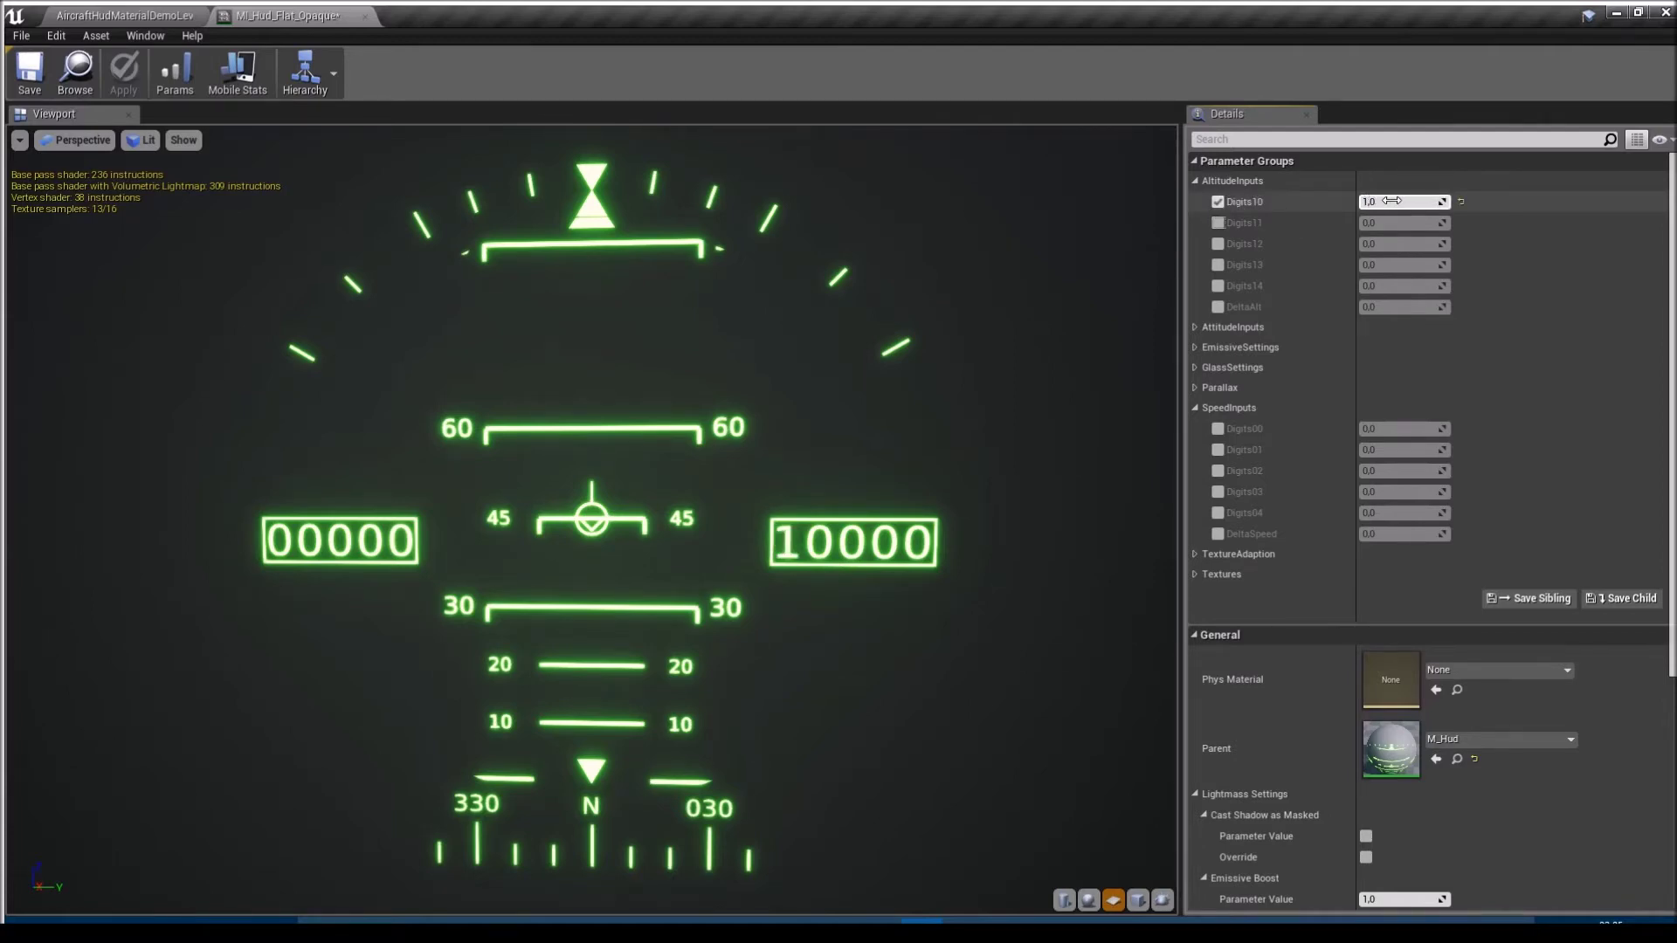
click(1219, 223)
click(1396, 224)
text(2)
key(Return)
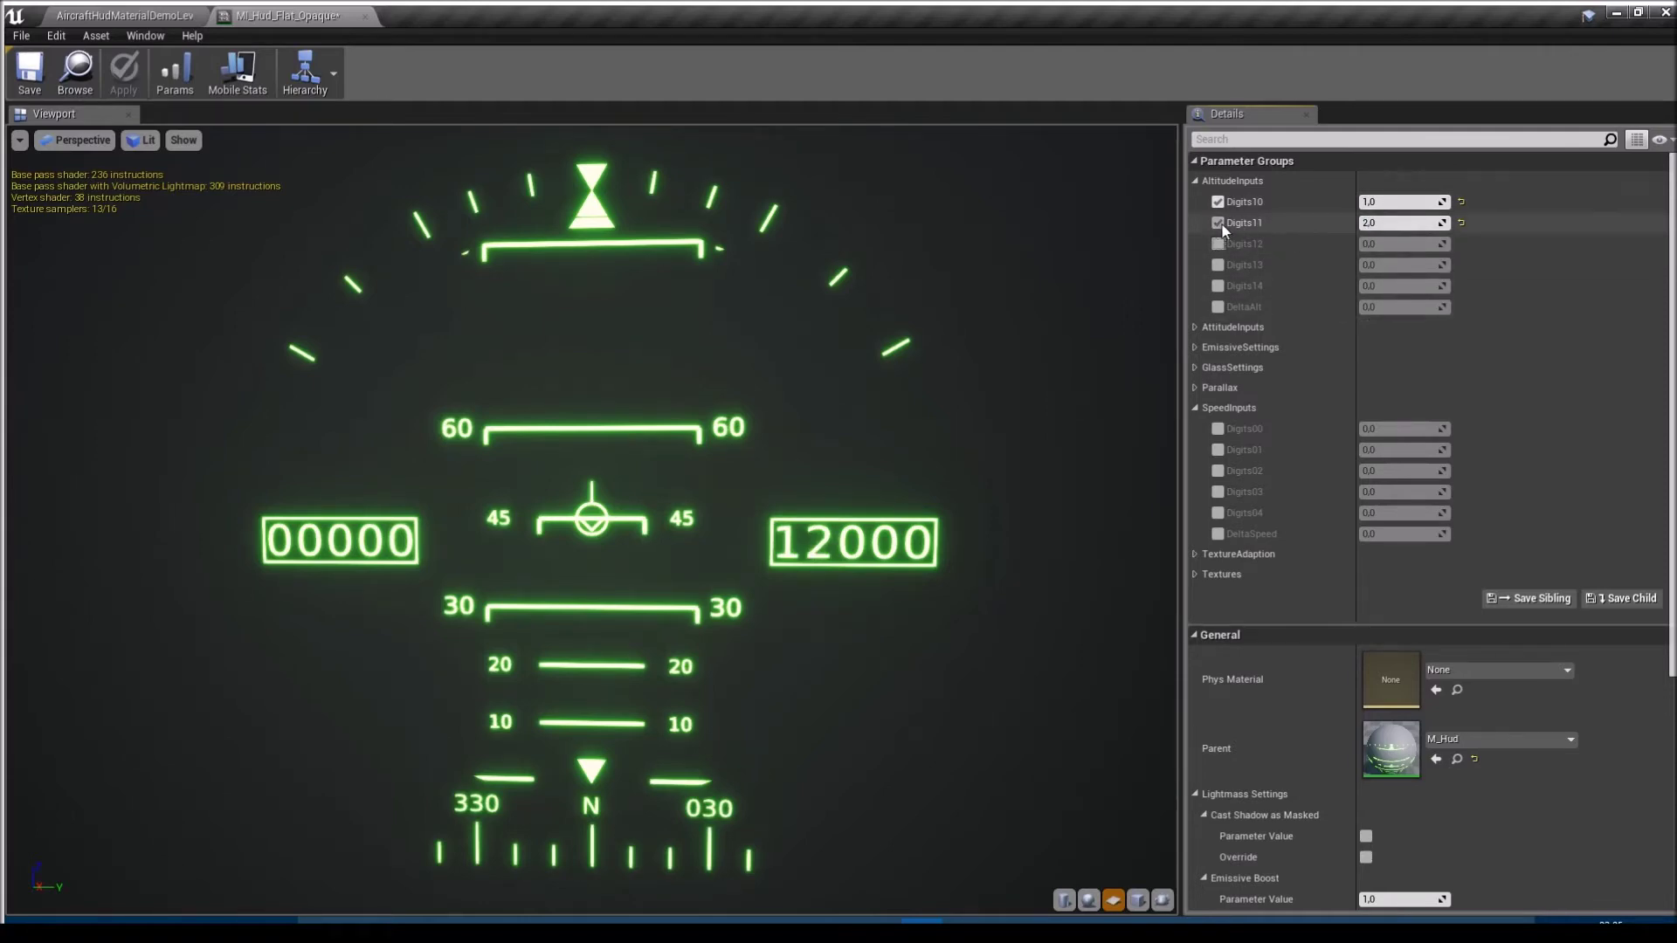
- Try a negative value of -3 for the Digits10 altitude parameter
click(1422, 201)
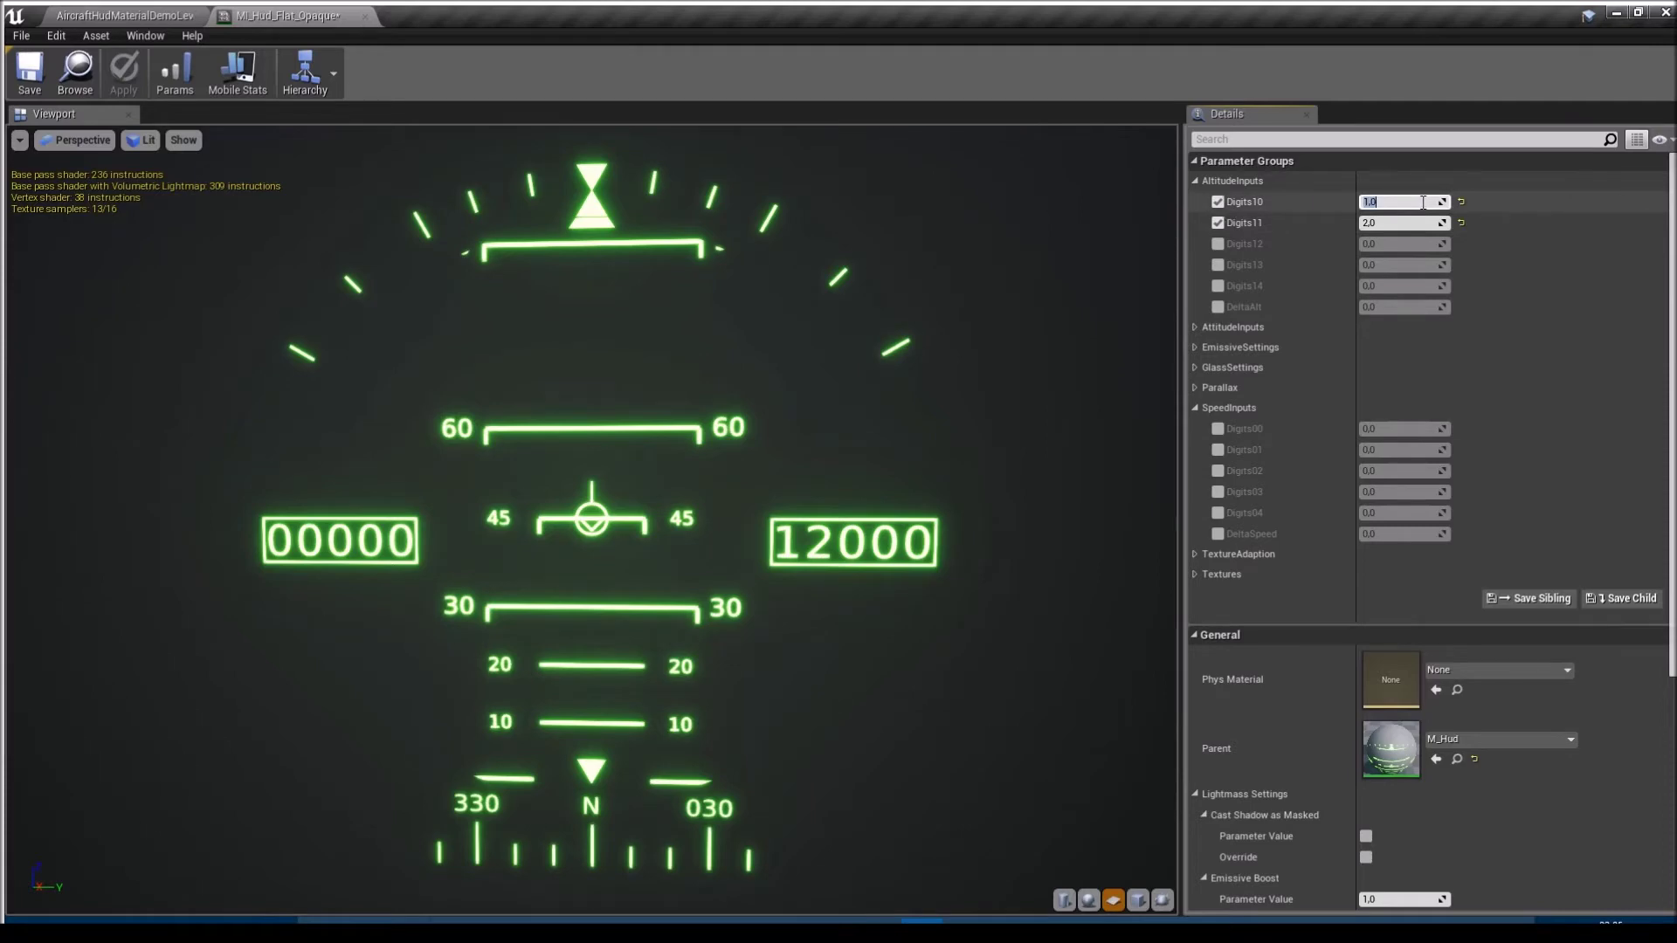
text(-3)
key(Return)
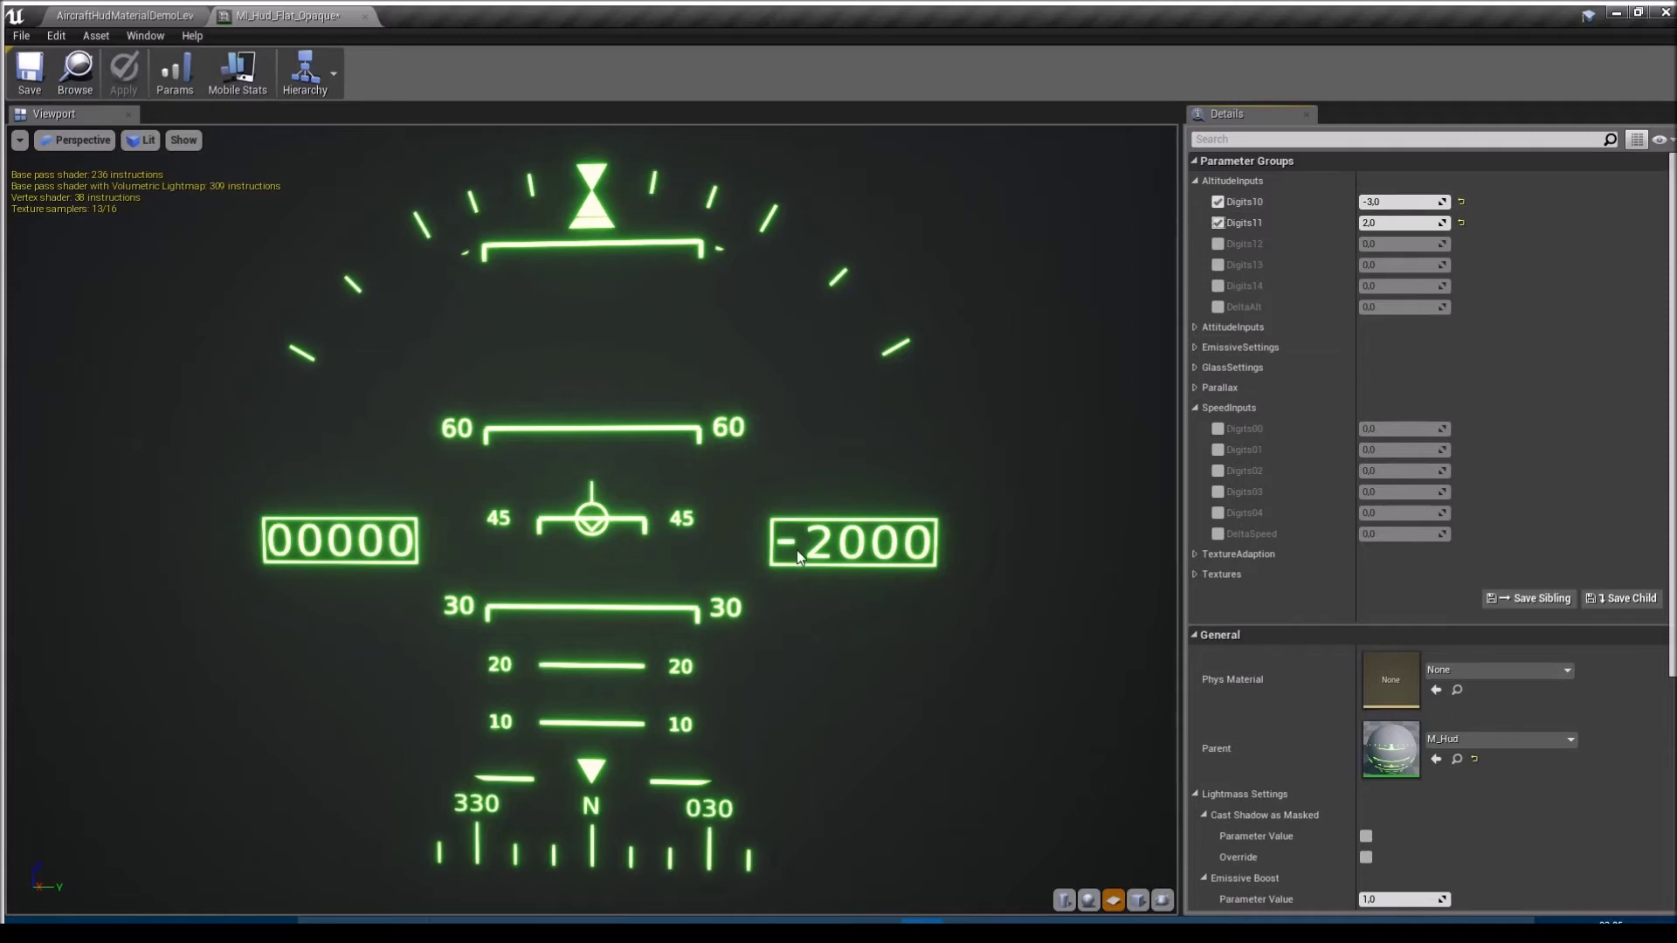
- Reset Digits10 and Digits11 to 0, disable both overrides and collapse the altitude and speed groups
click(1402, 202)
text(0)
key(Return)
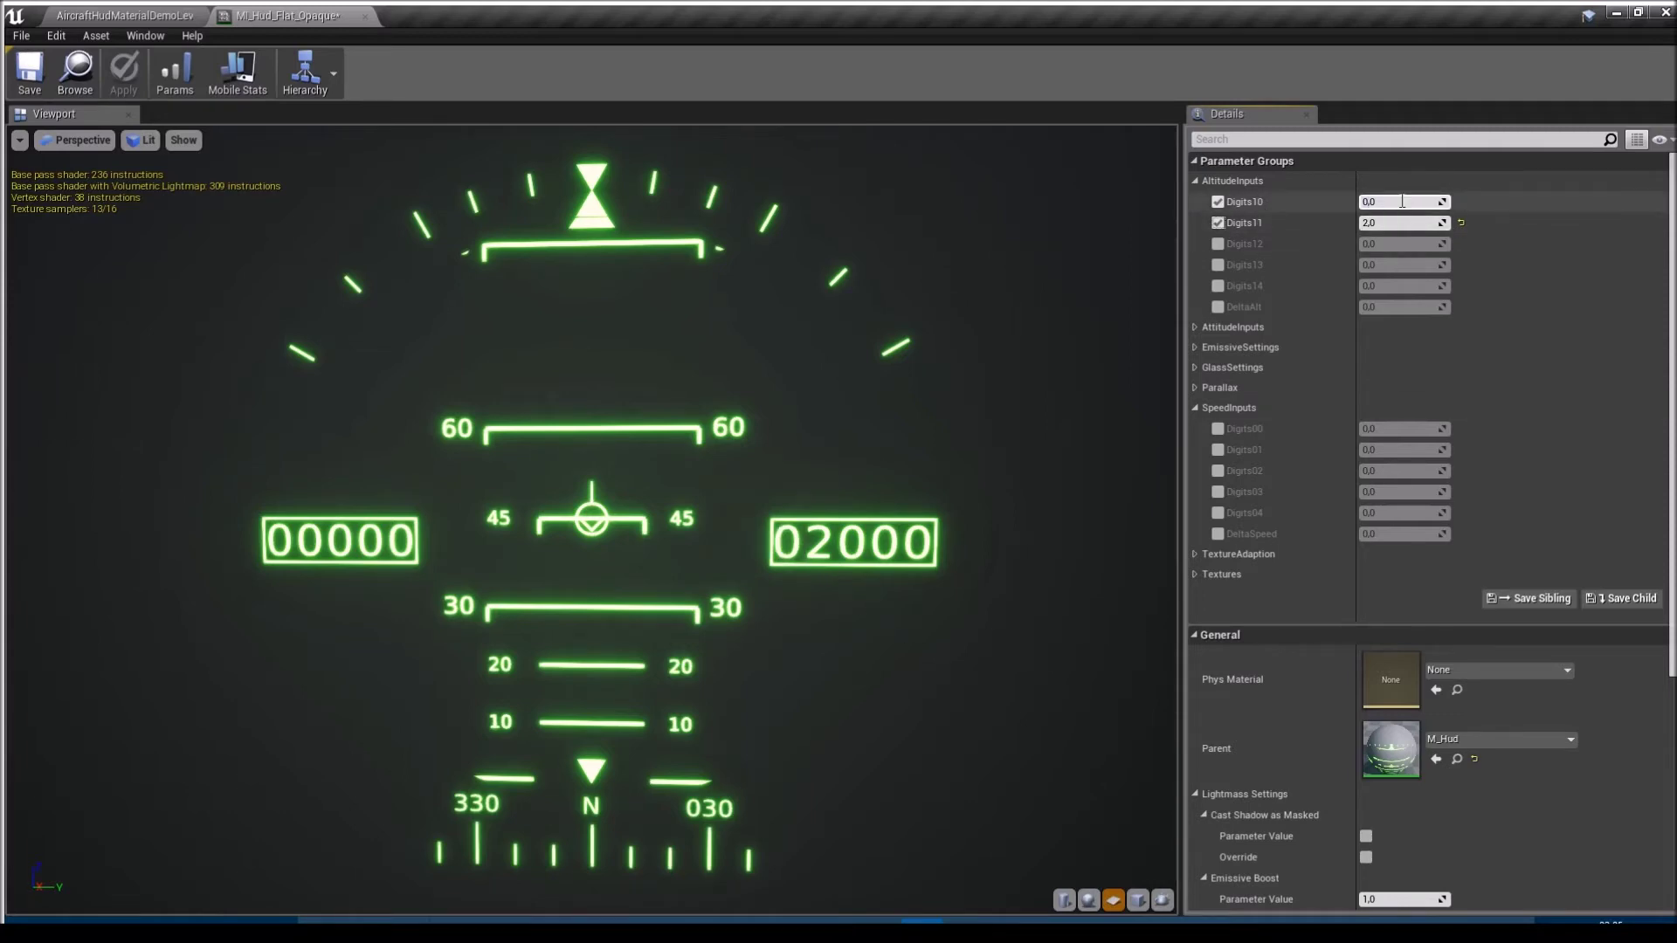
click(1395, 223)
text(0)
key(Return)
click(1217, 201)
click(1219, 221)
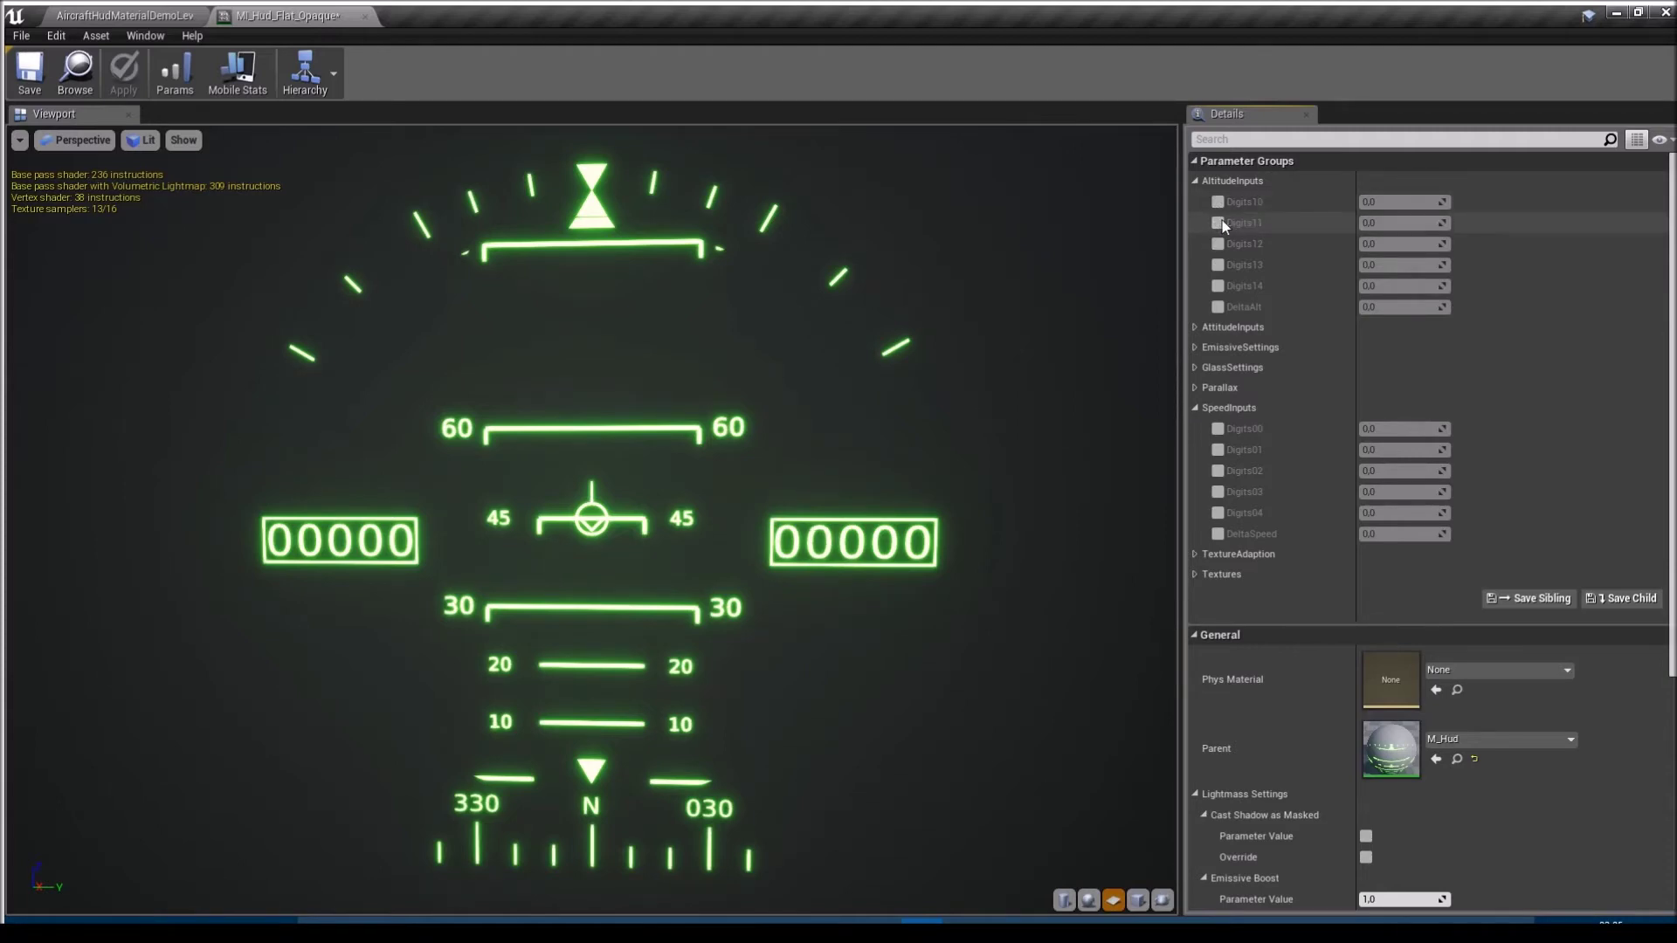
click(1194, 180)
click(1195, 280)
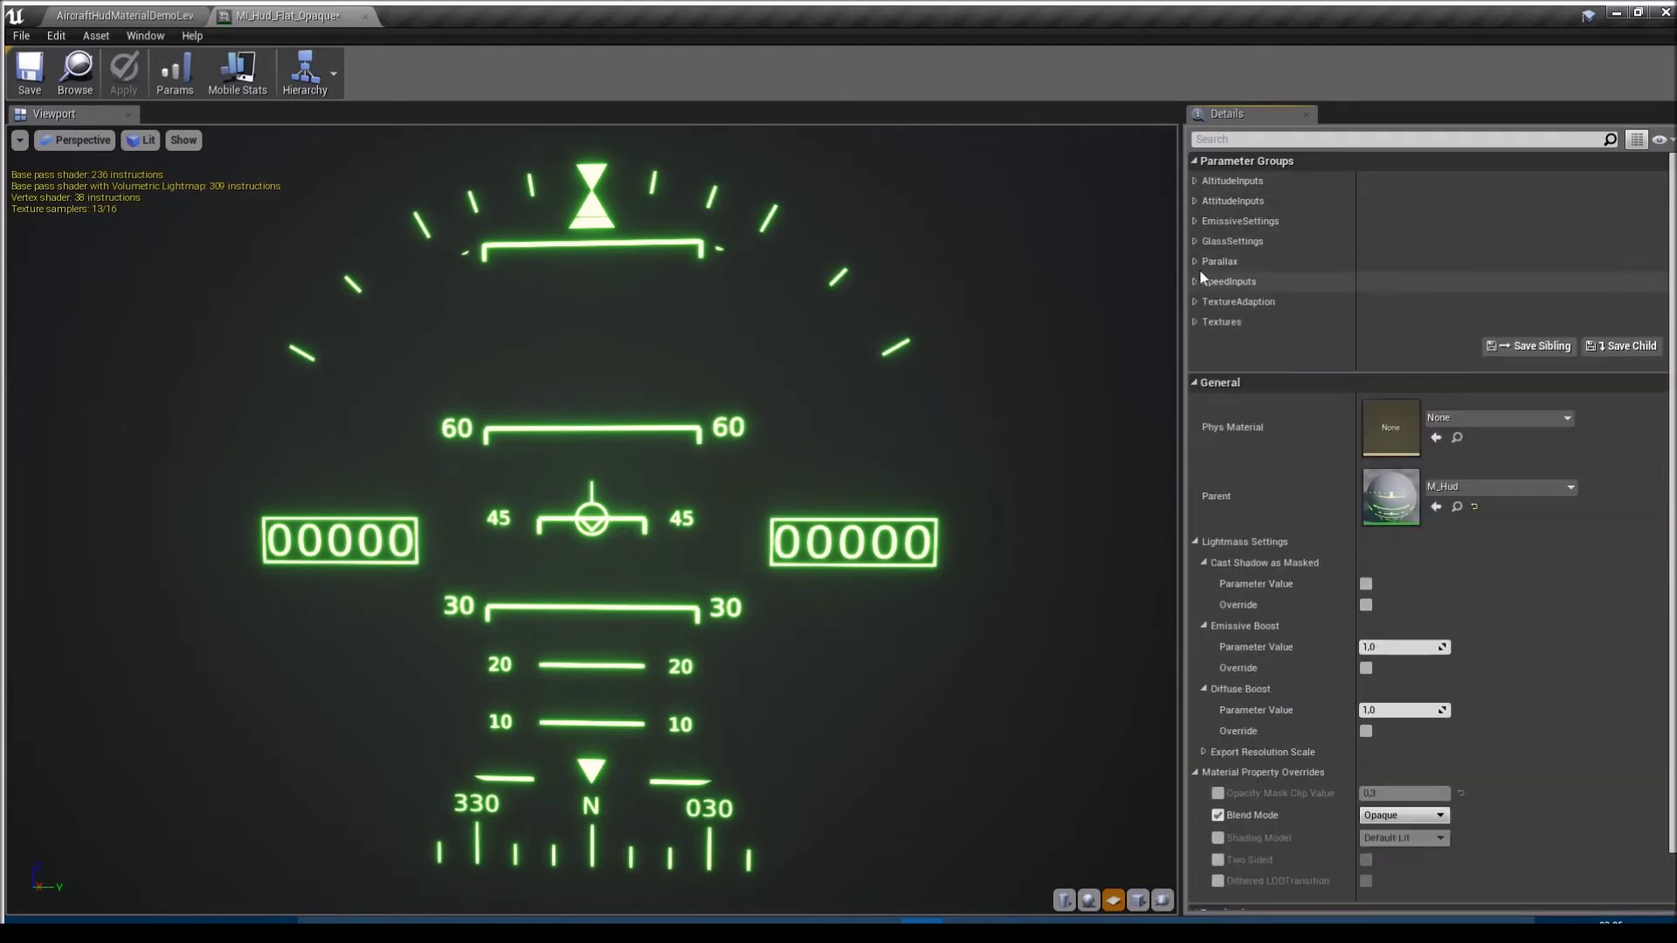
- Enable the Pitch override in the AttitudeInputs group and set it to 0
click(1195, 201)
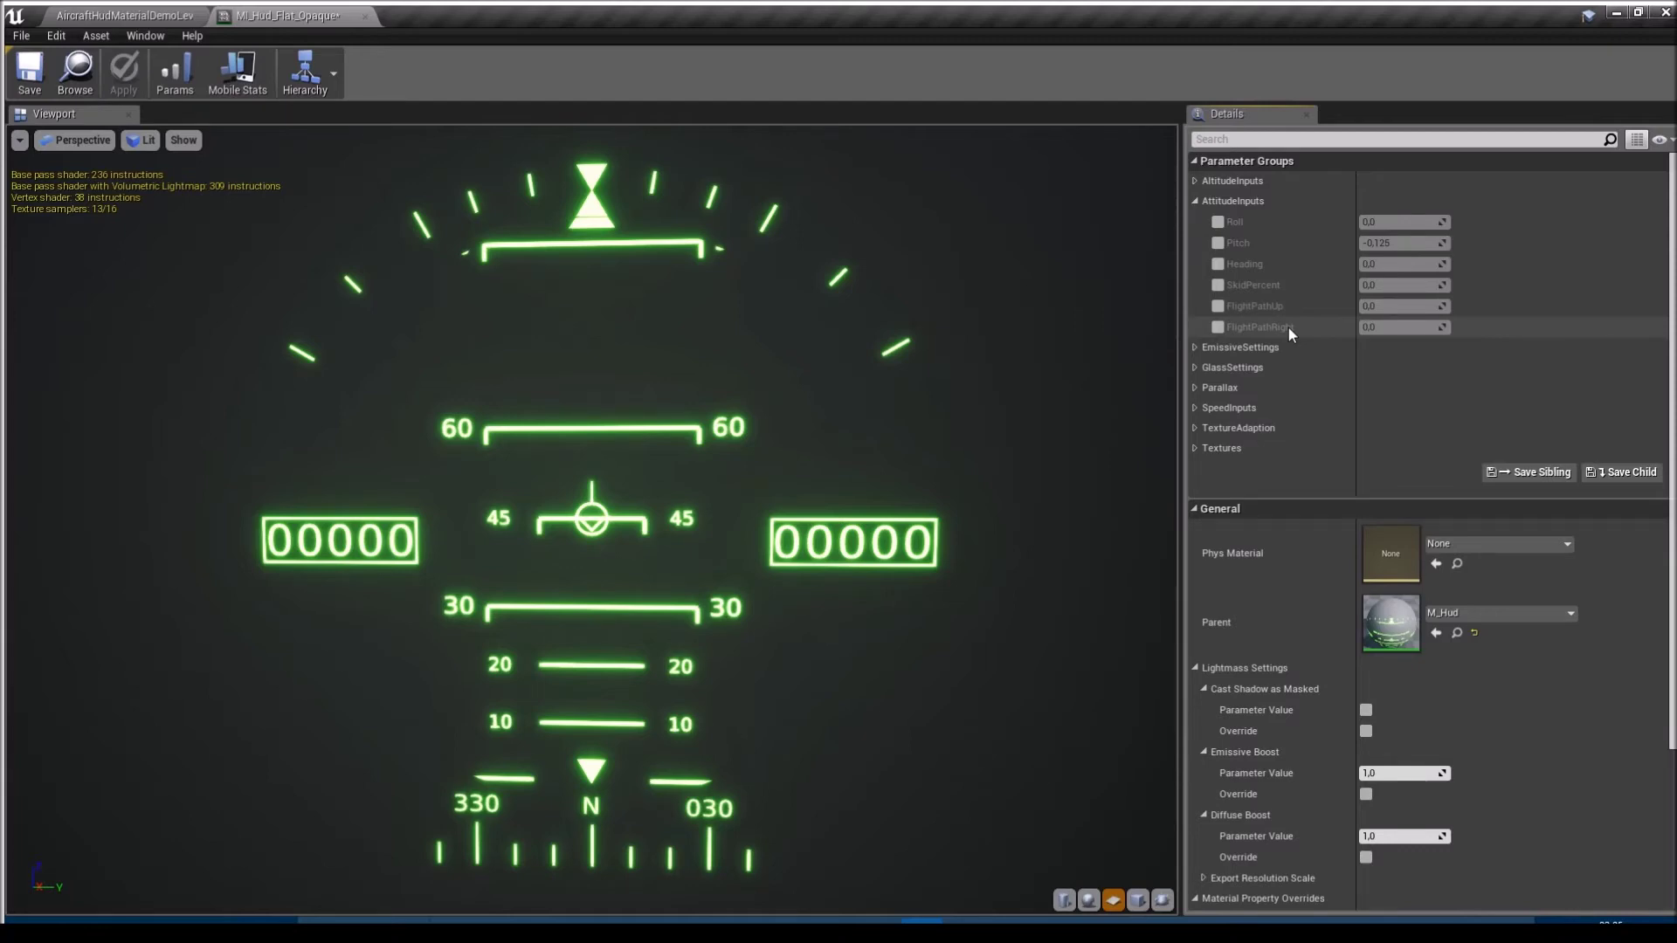
click(1218, 244)
click(1409, 242)
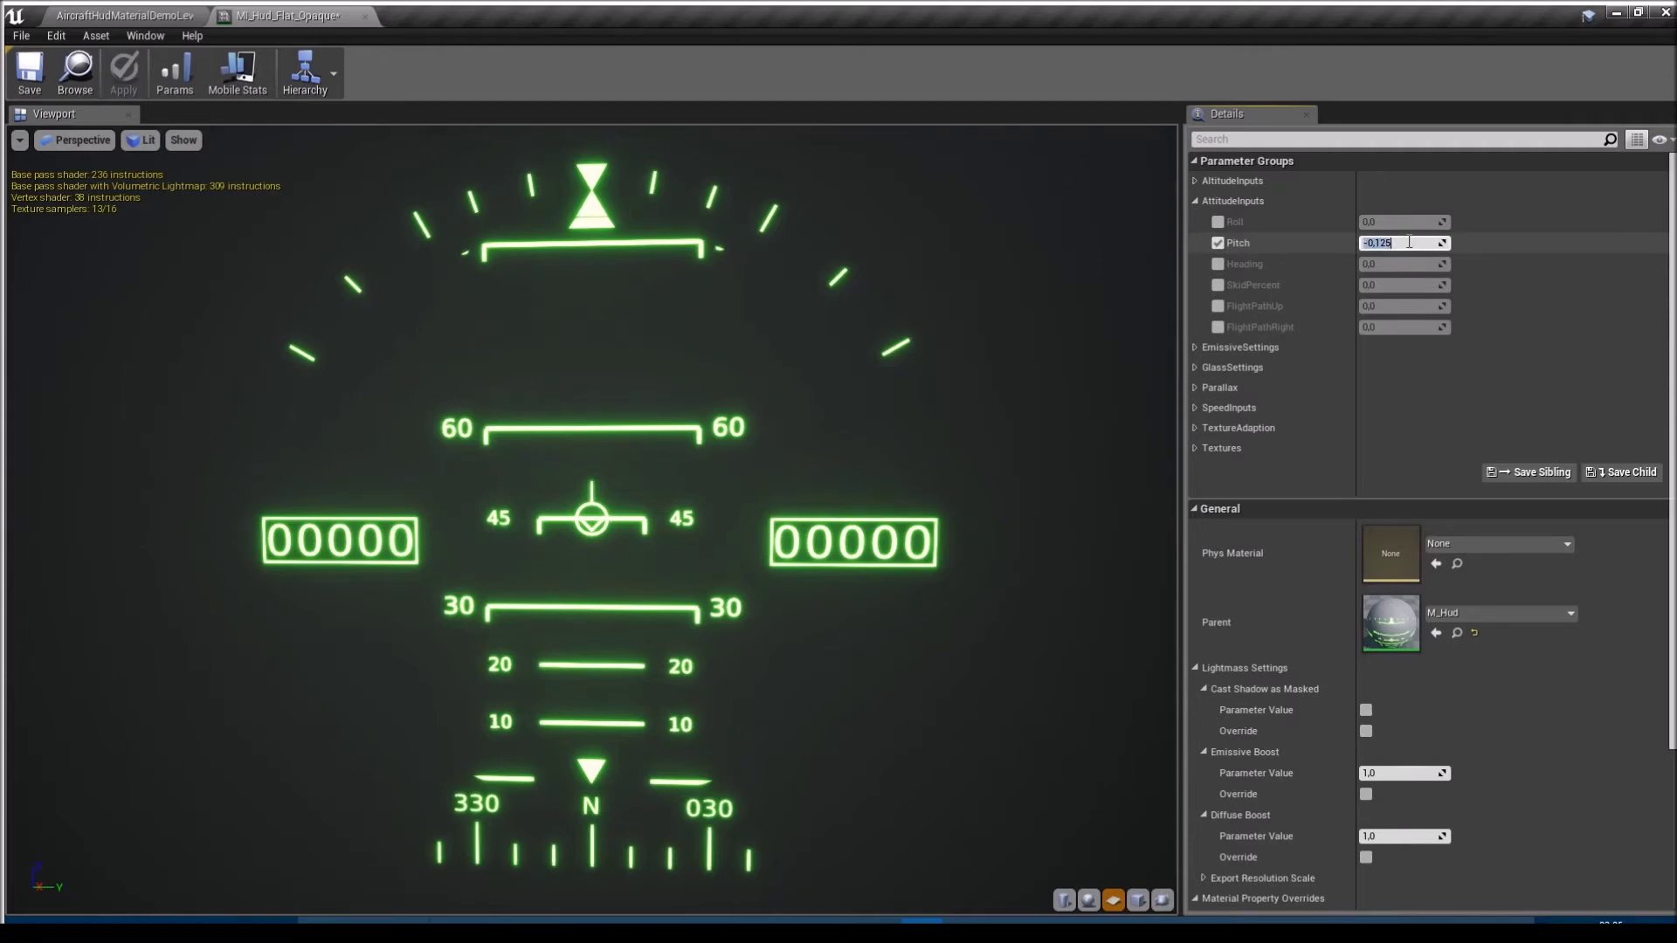
text(0)
key(Return)
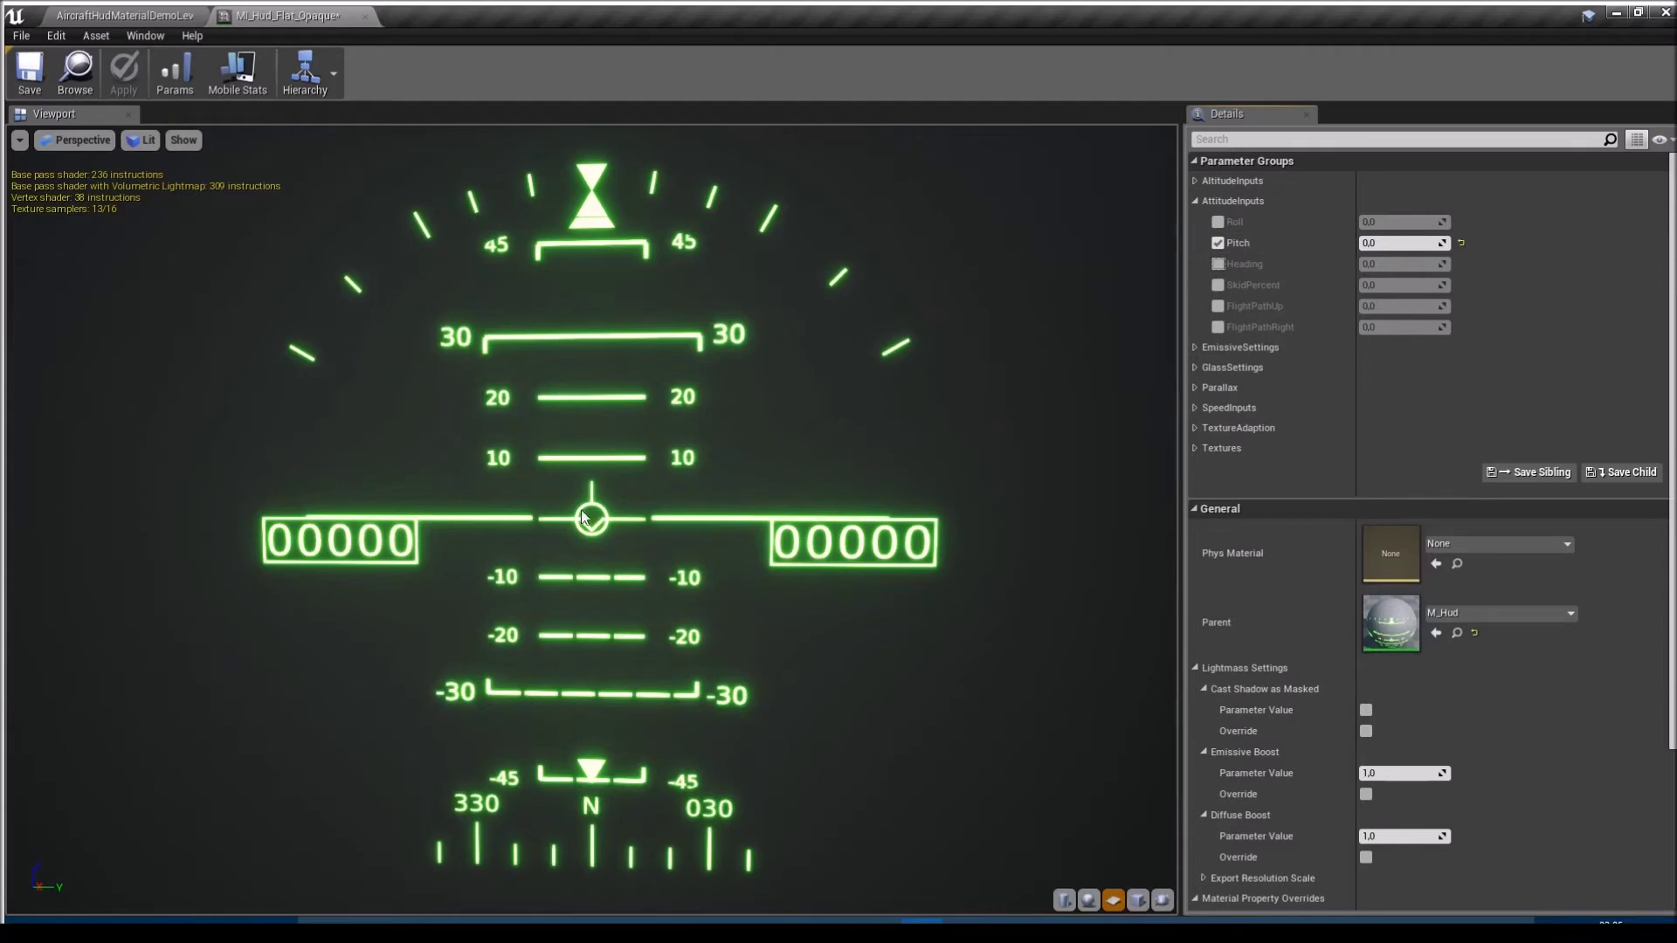
- Try Pitch values of 0,125 and -0,25 on the HUD's pitch ladder
click(1380, 243)
text(0)
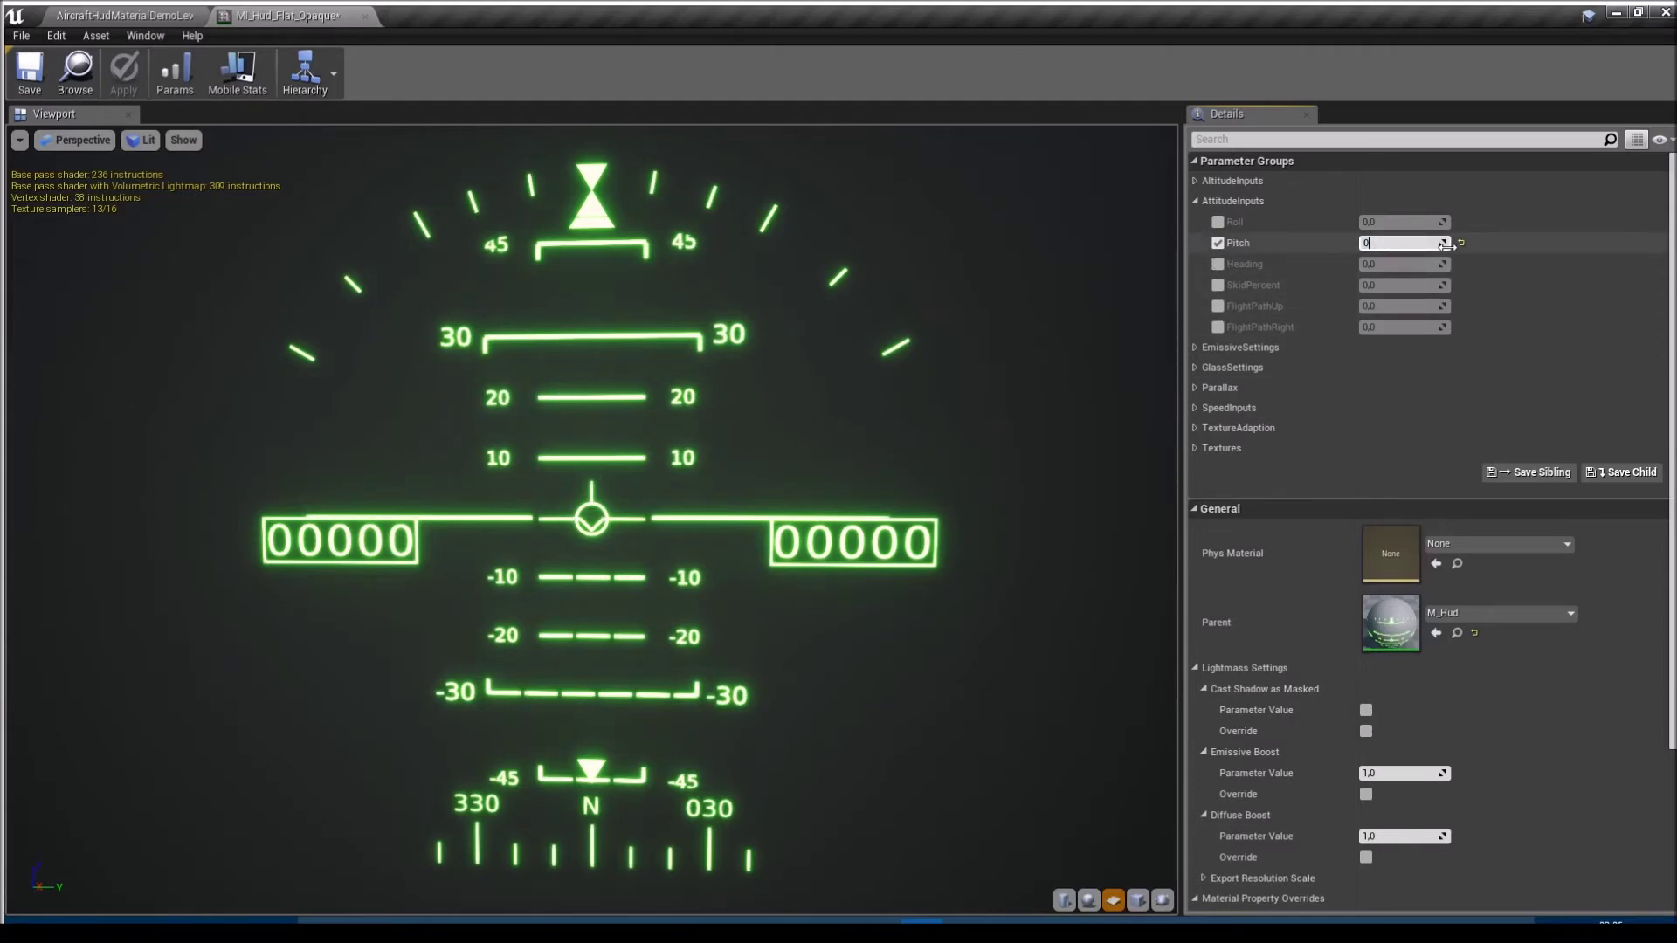
text(,125)
key(Return)
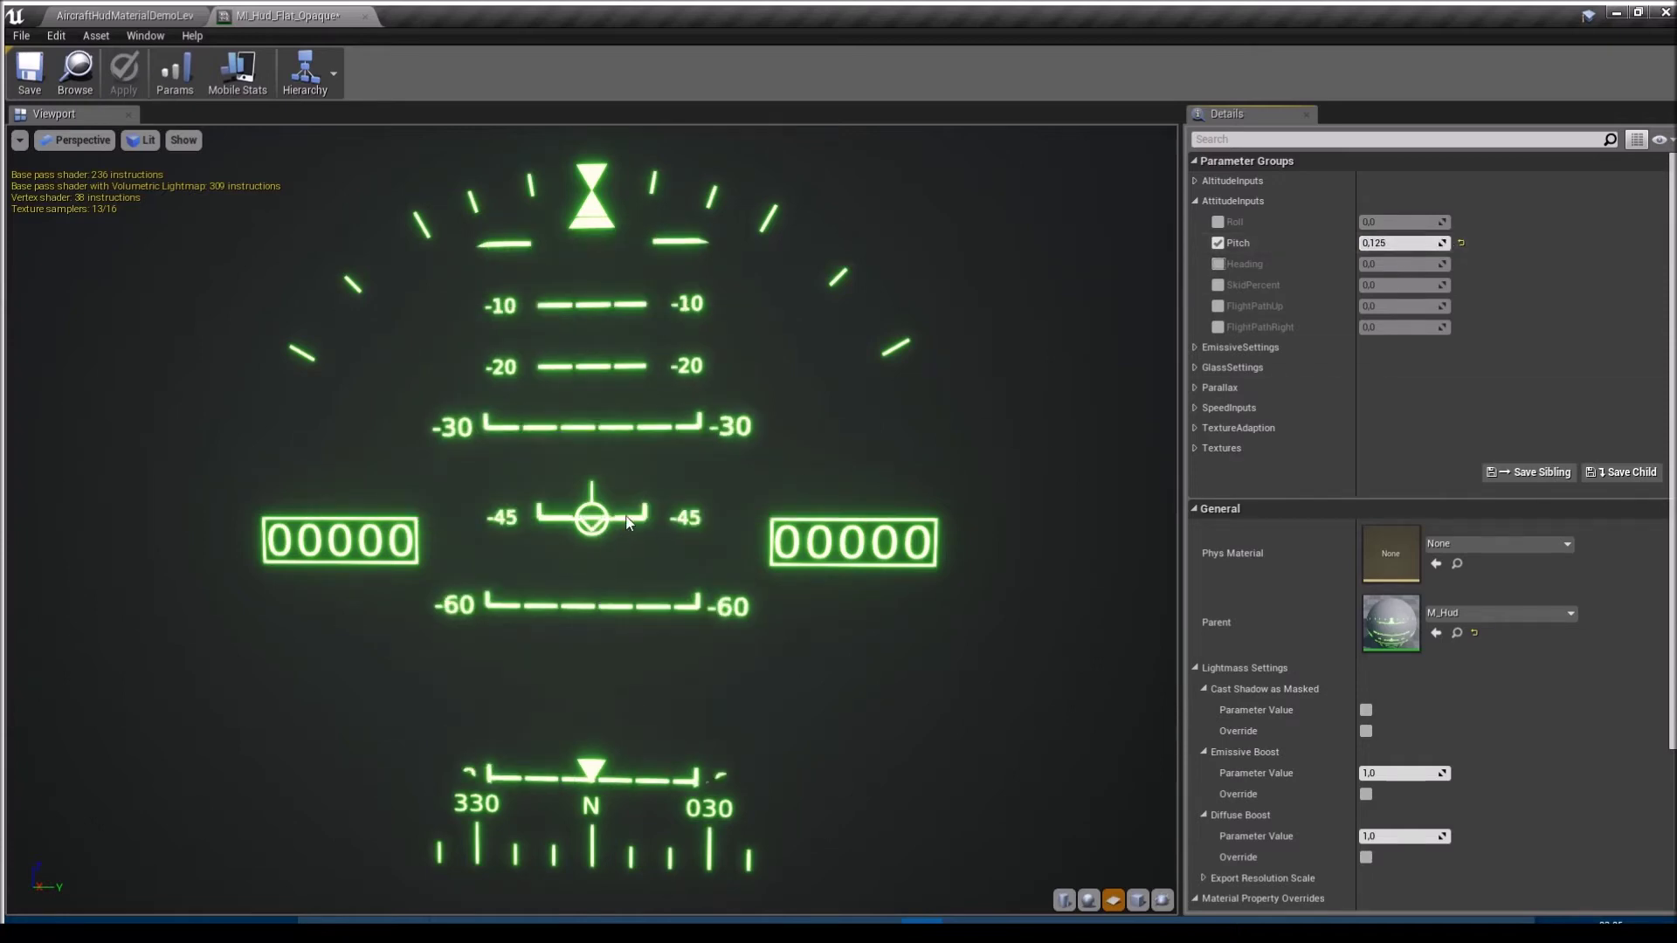
click(1405, 243)
text(-0,25)
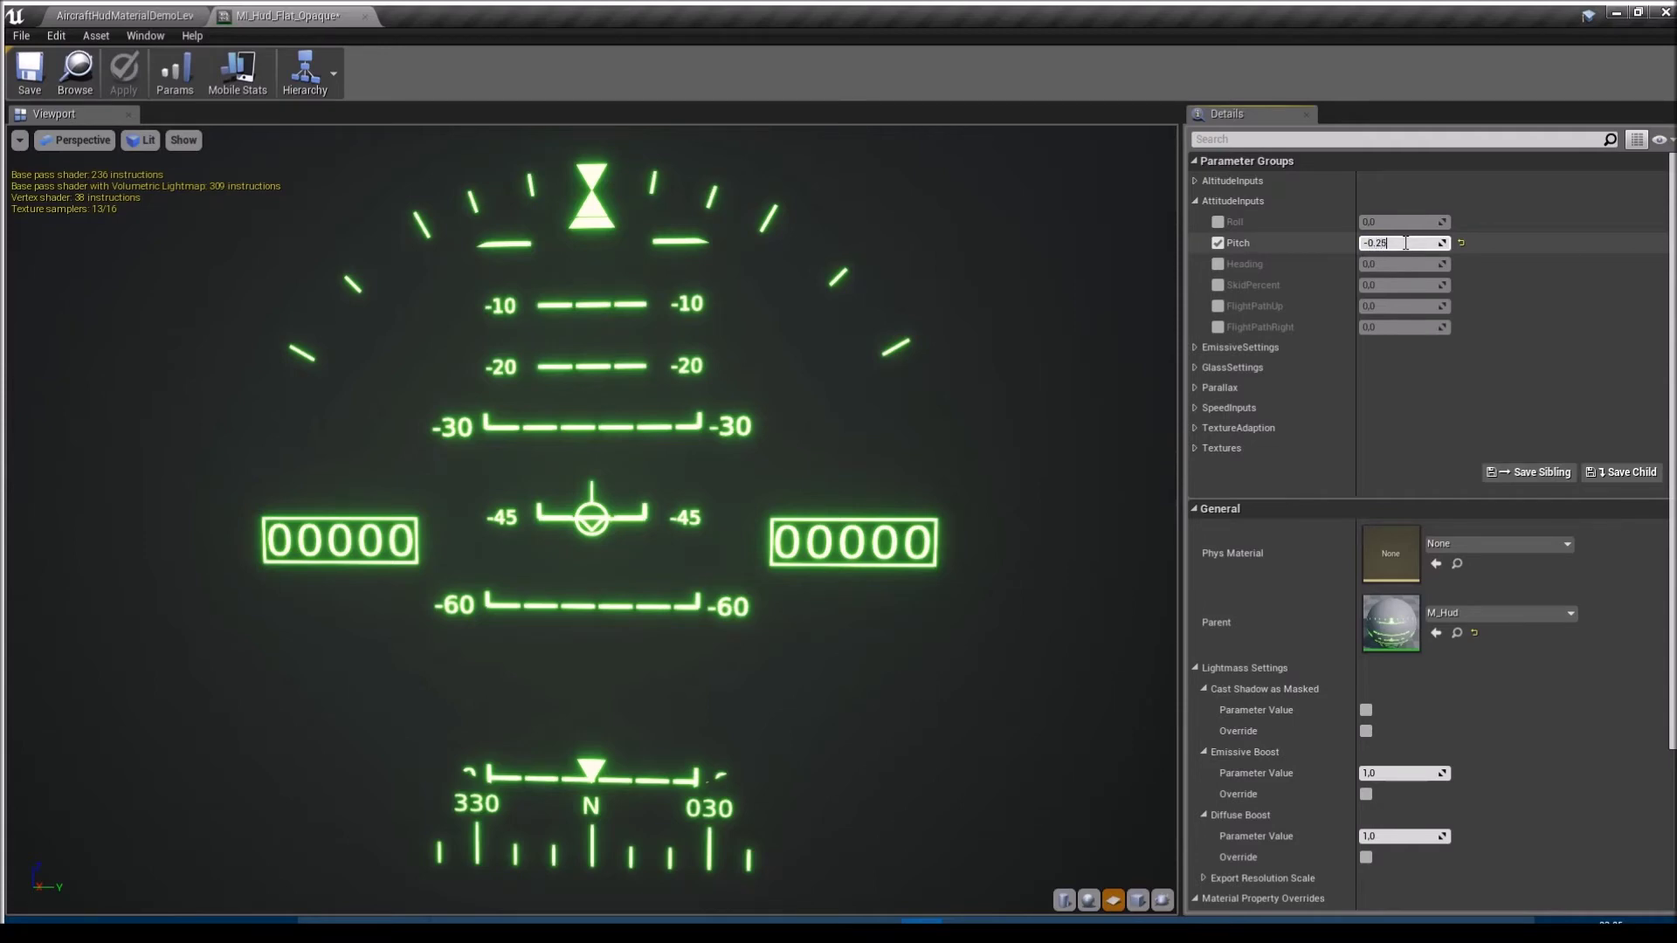
key(Return)
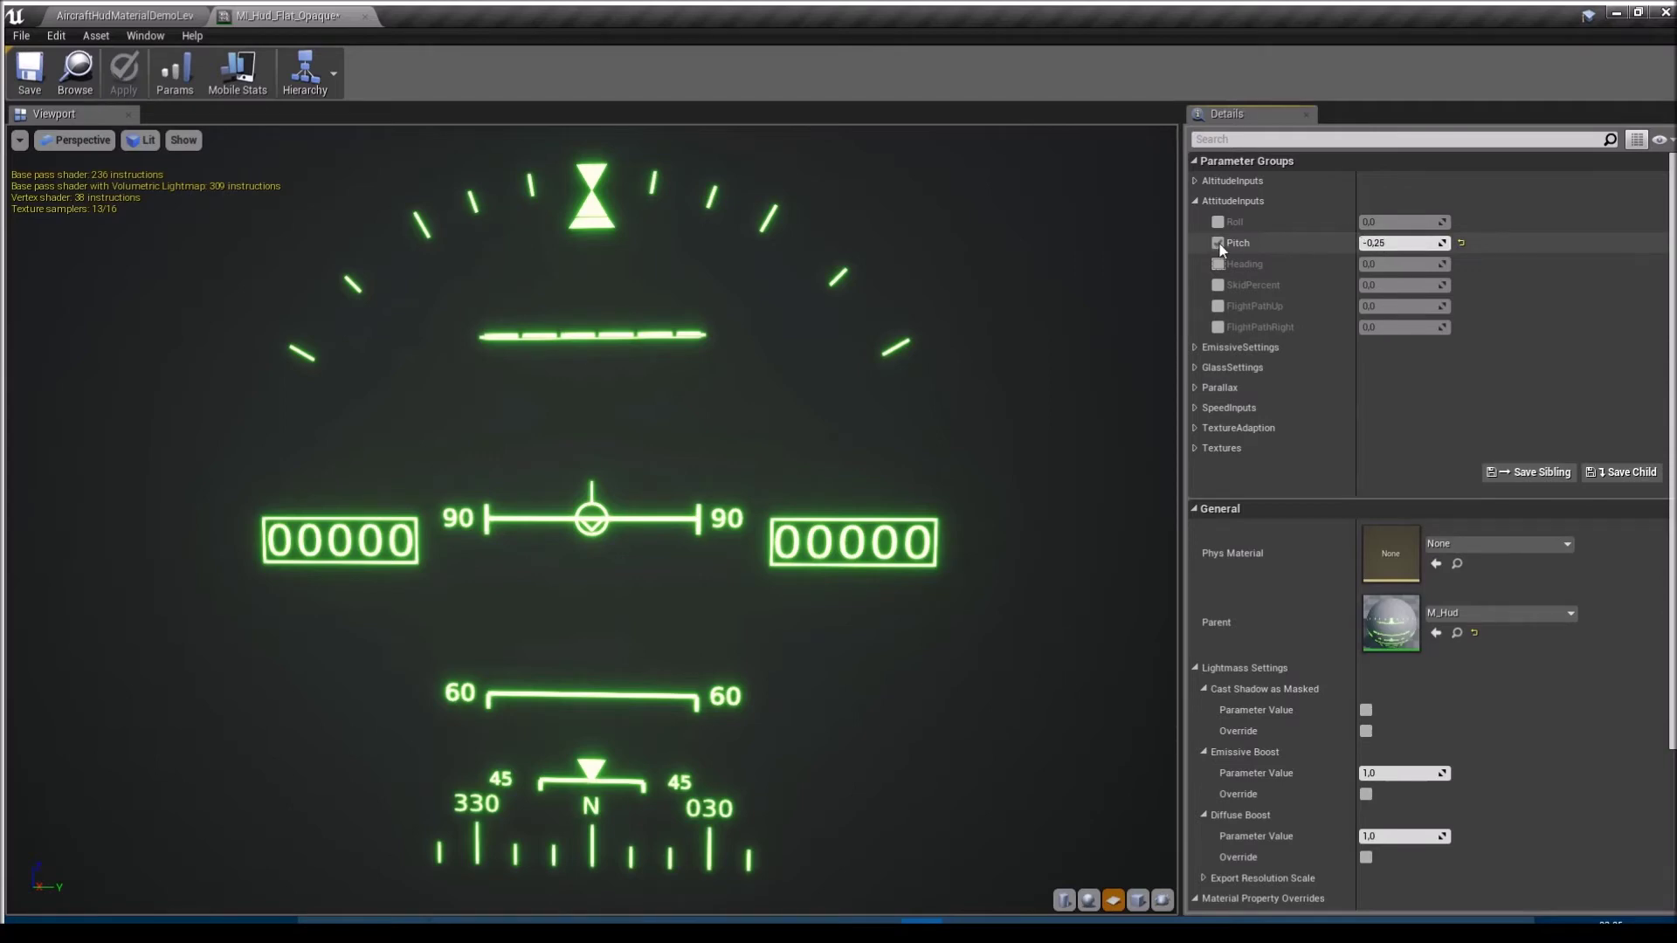
- Set Pitch back to 0 and disable its override
click(1385, 245)
text(0)
key(Return)
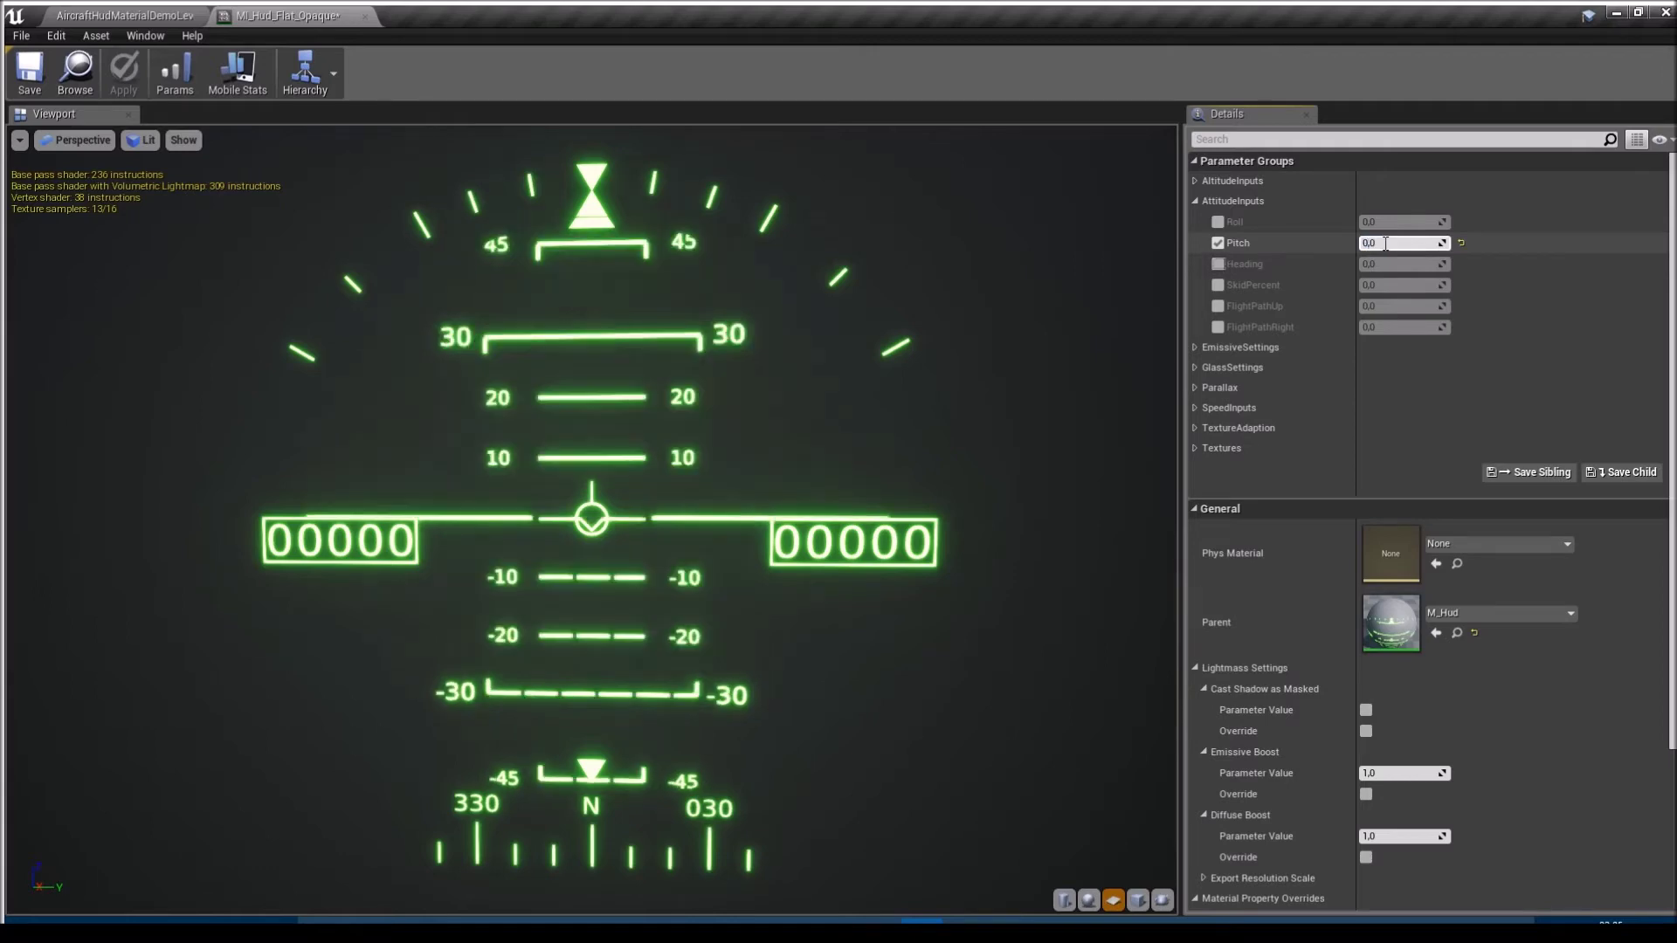
click(1217, 243)
- Enable the Roll override and try the values 0,25 and -0,125
click(1217, 222)
click(1399, 222)
text(0,25)
key(Return)
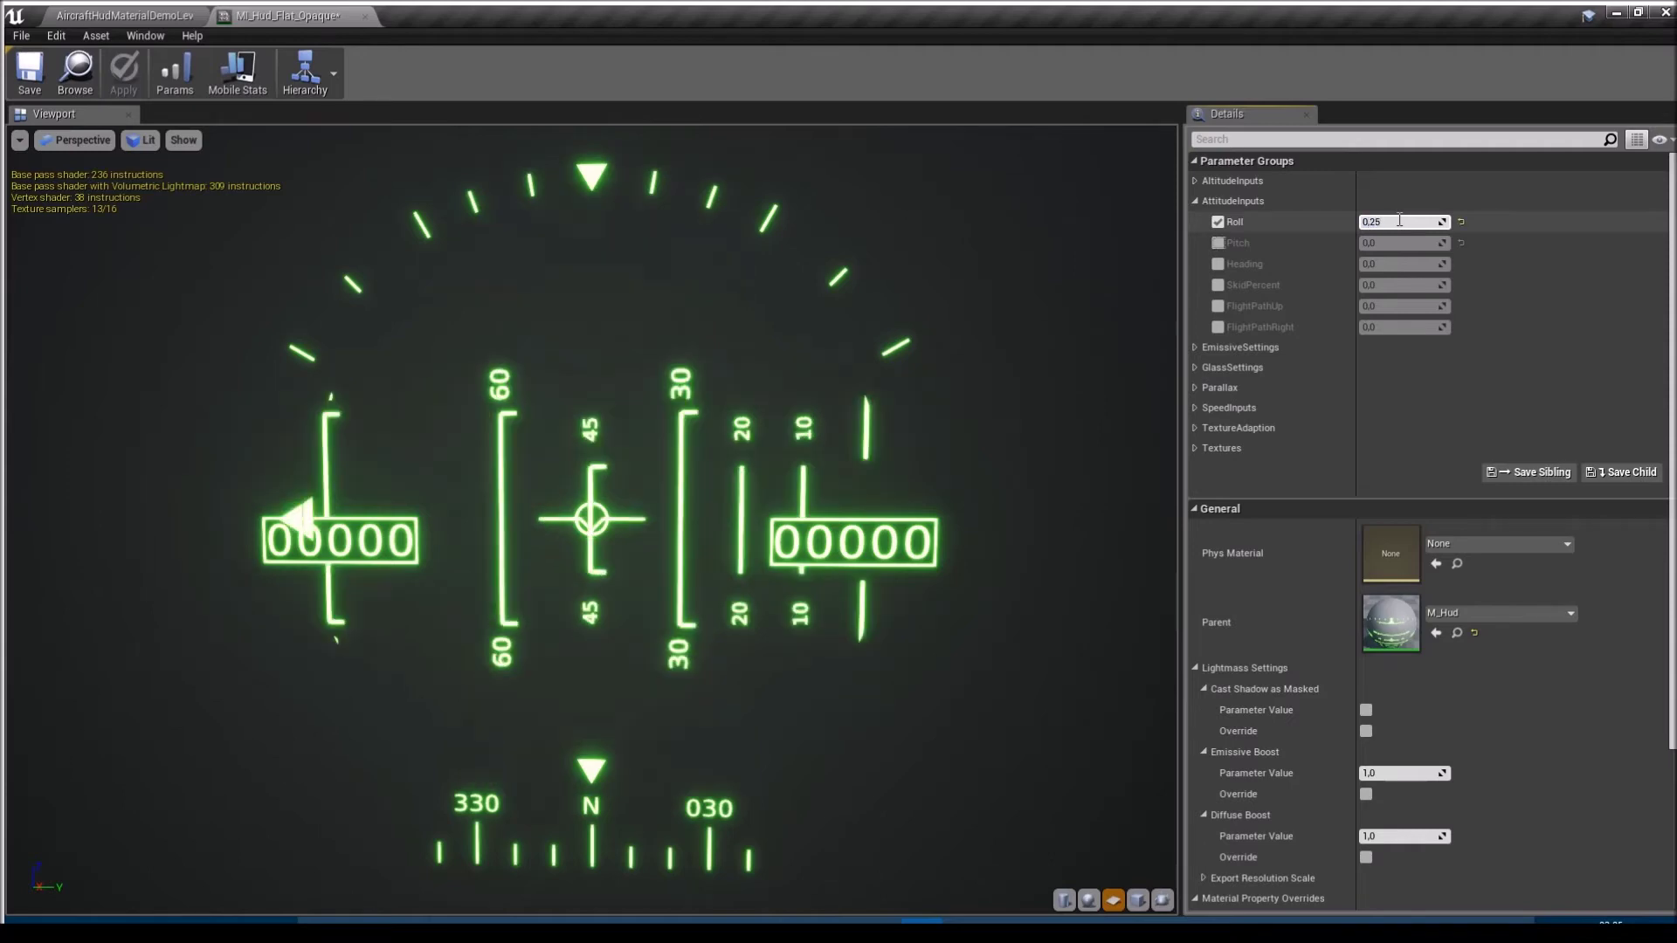
click(1405, 224)
text(-0,125)
key(Return)
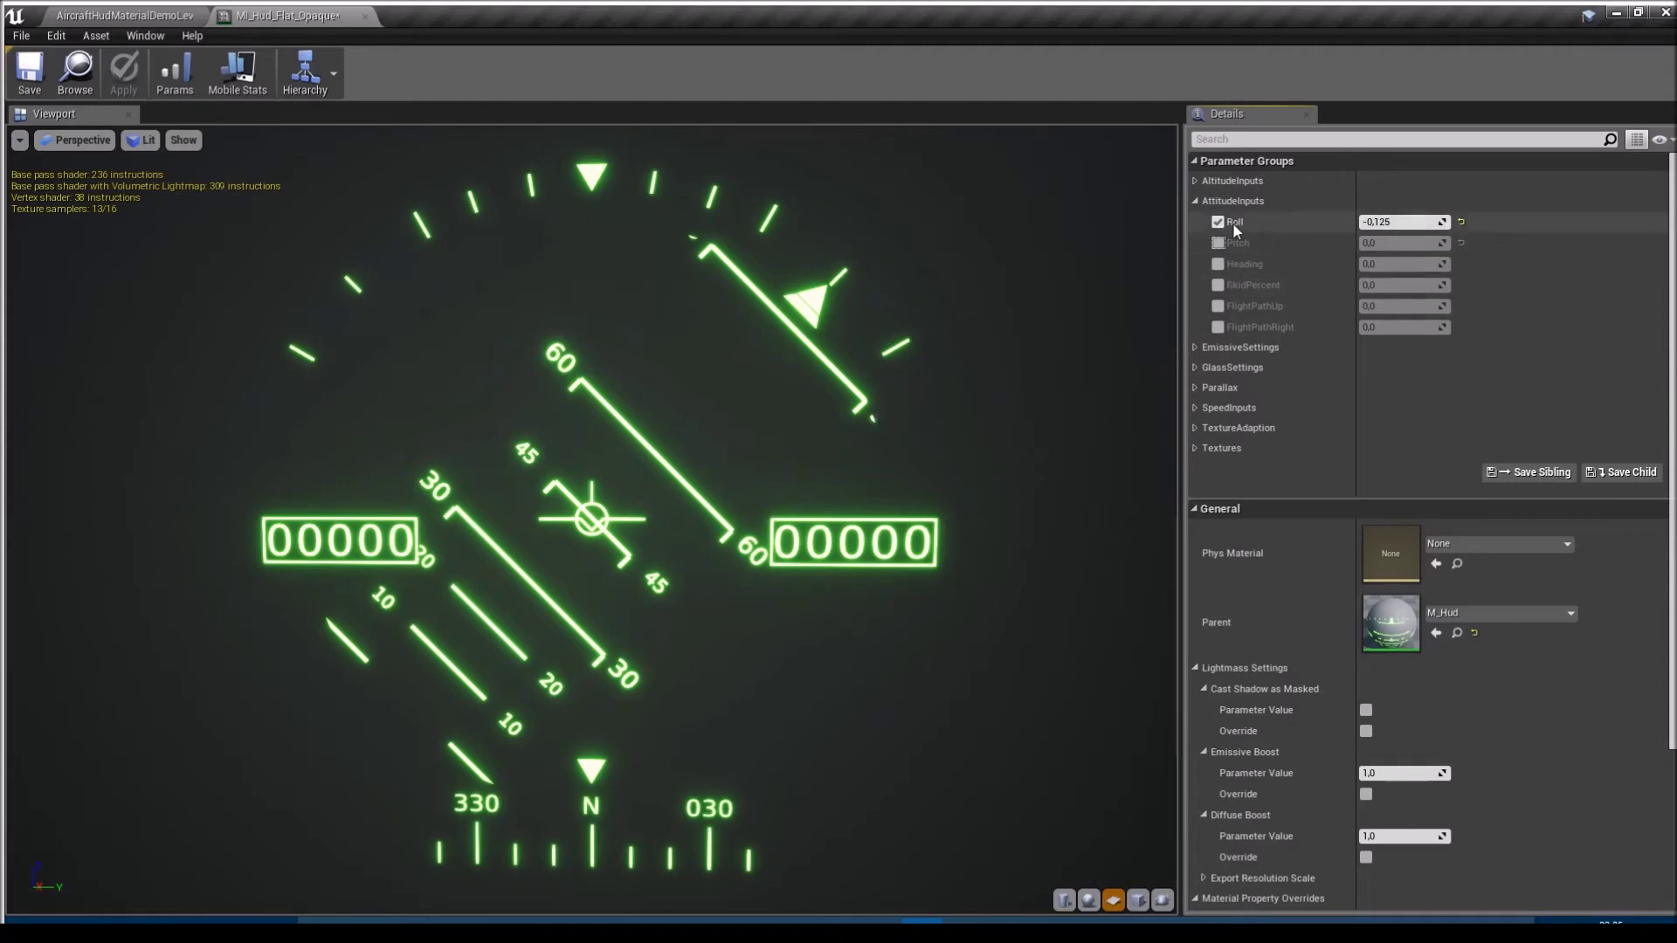
- Set Roll back to 0 and disable its override
click(1399, 222)
text(0)
key(Return)
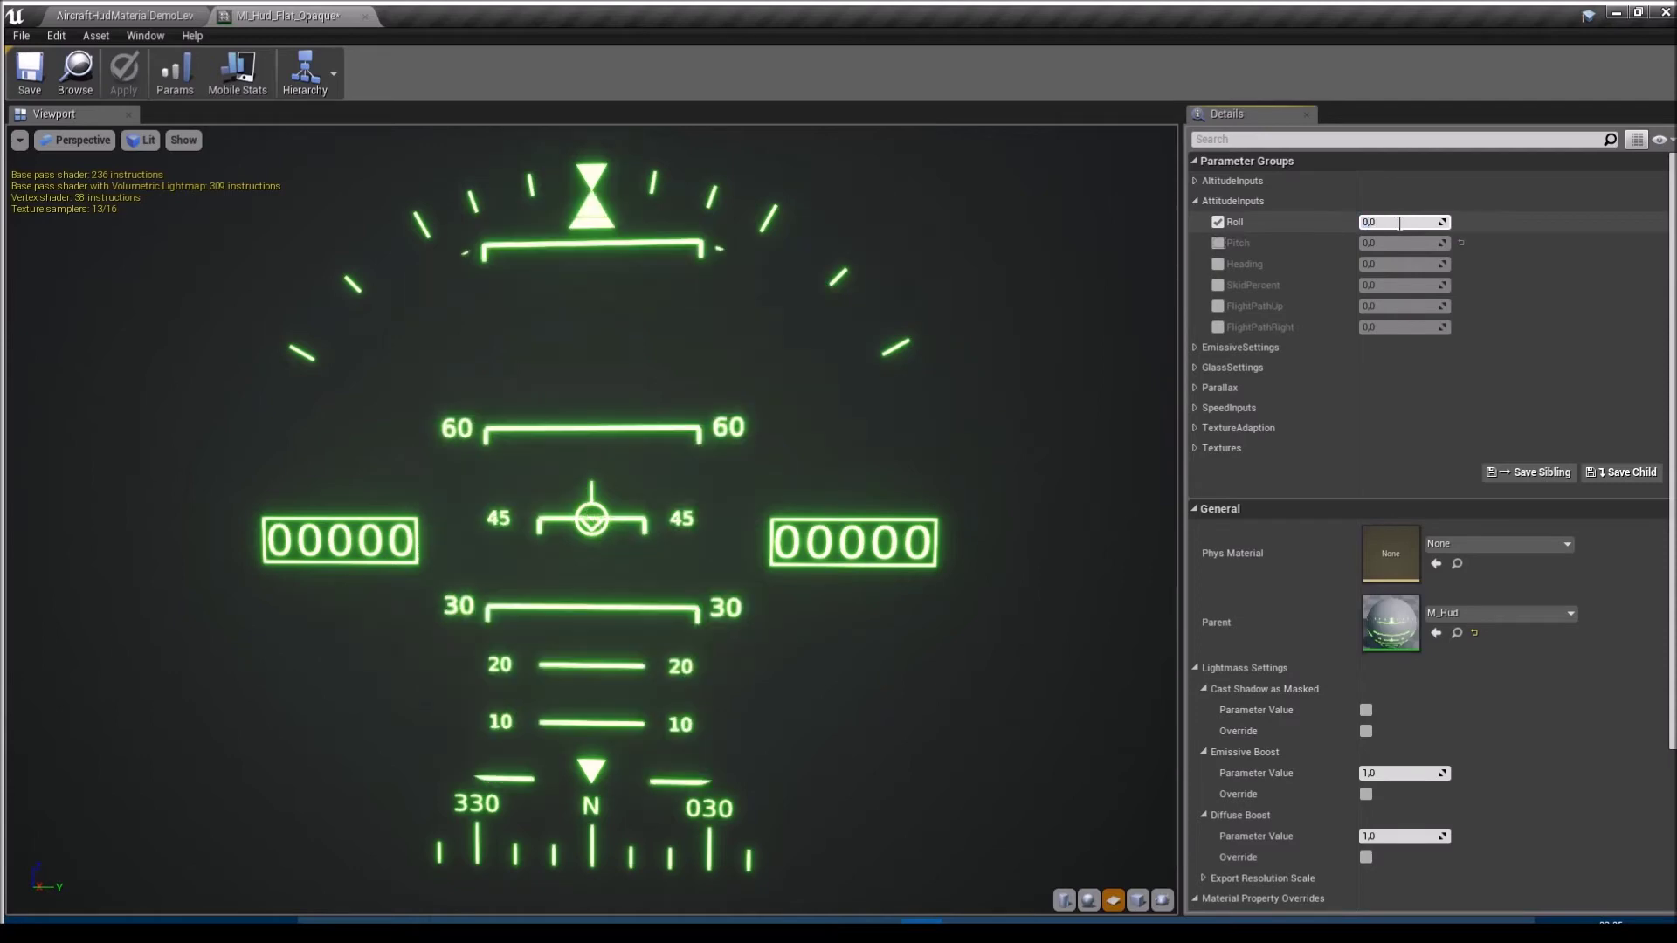
click(1218, 223)
- Enable the Heading override and try the values 0,5 and 0,25 on the compass scale
click(1218, 264)
click(1398, 265)
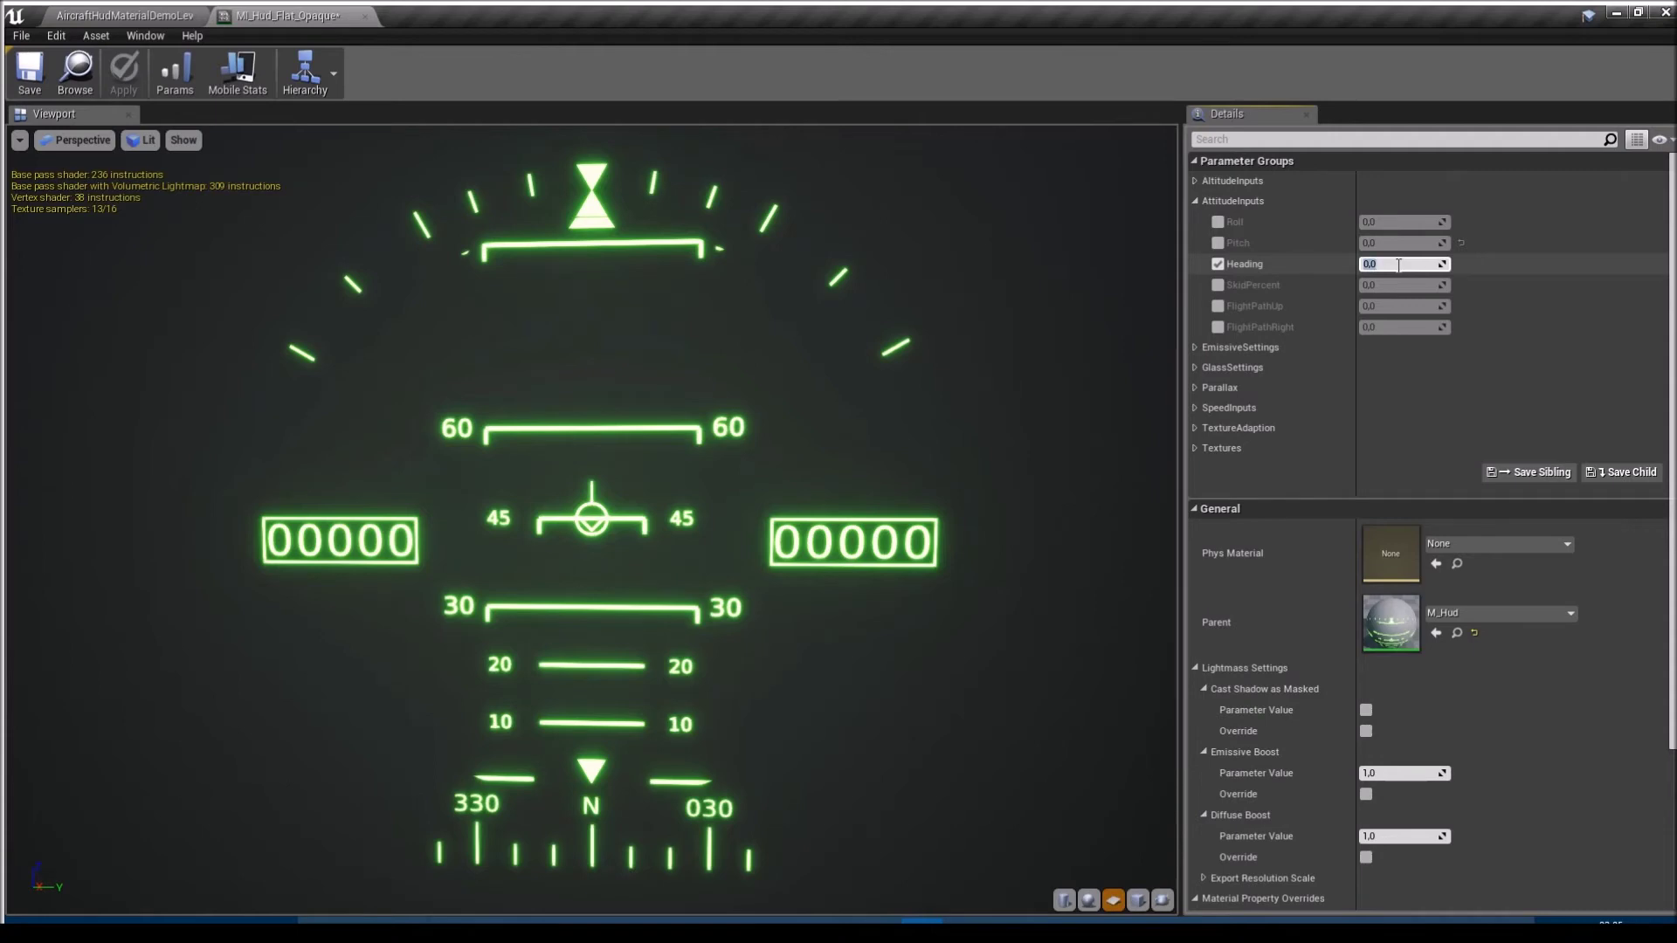
text(0.5)
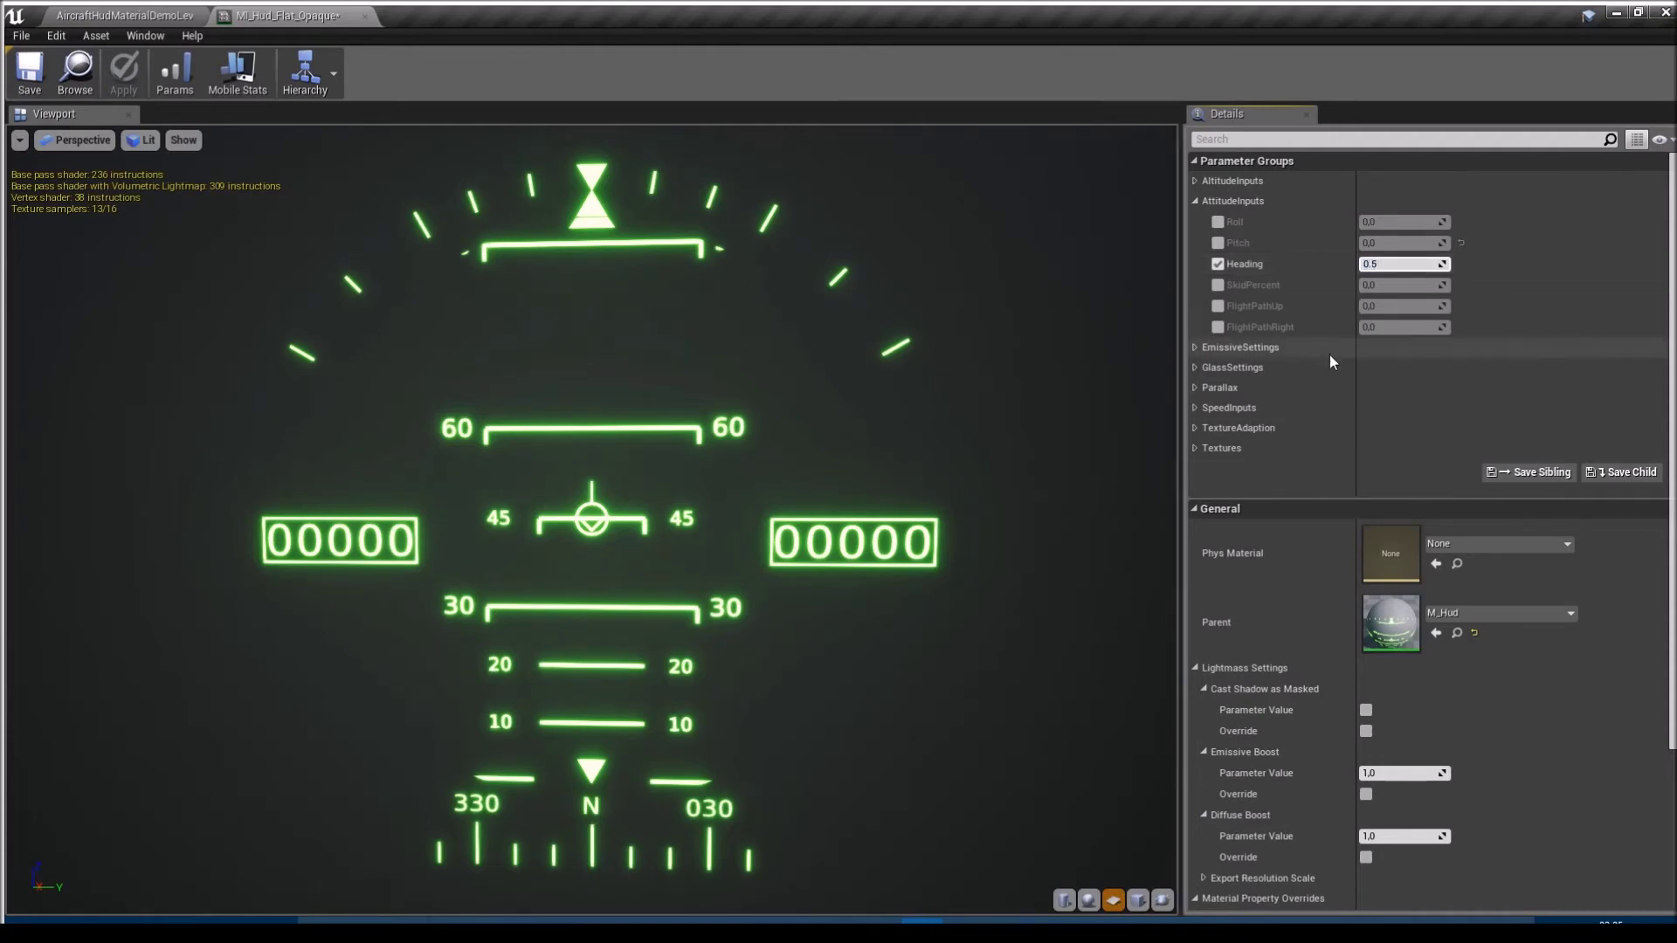
key(Return)
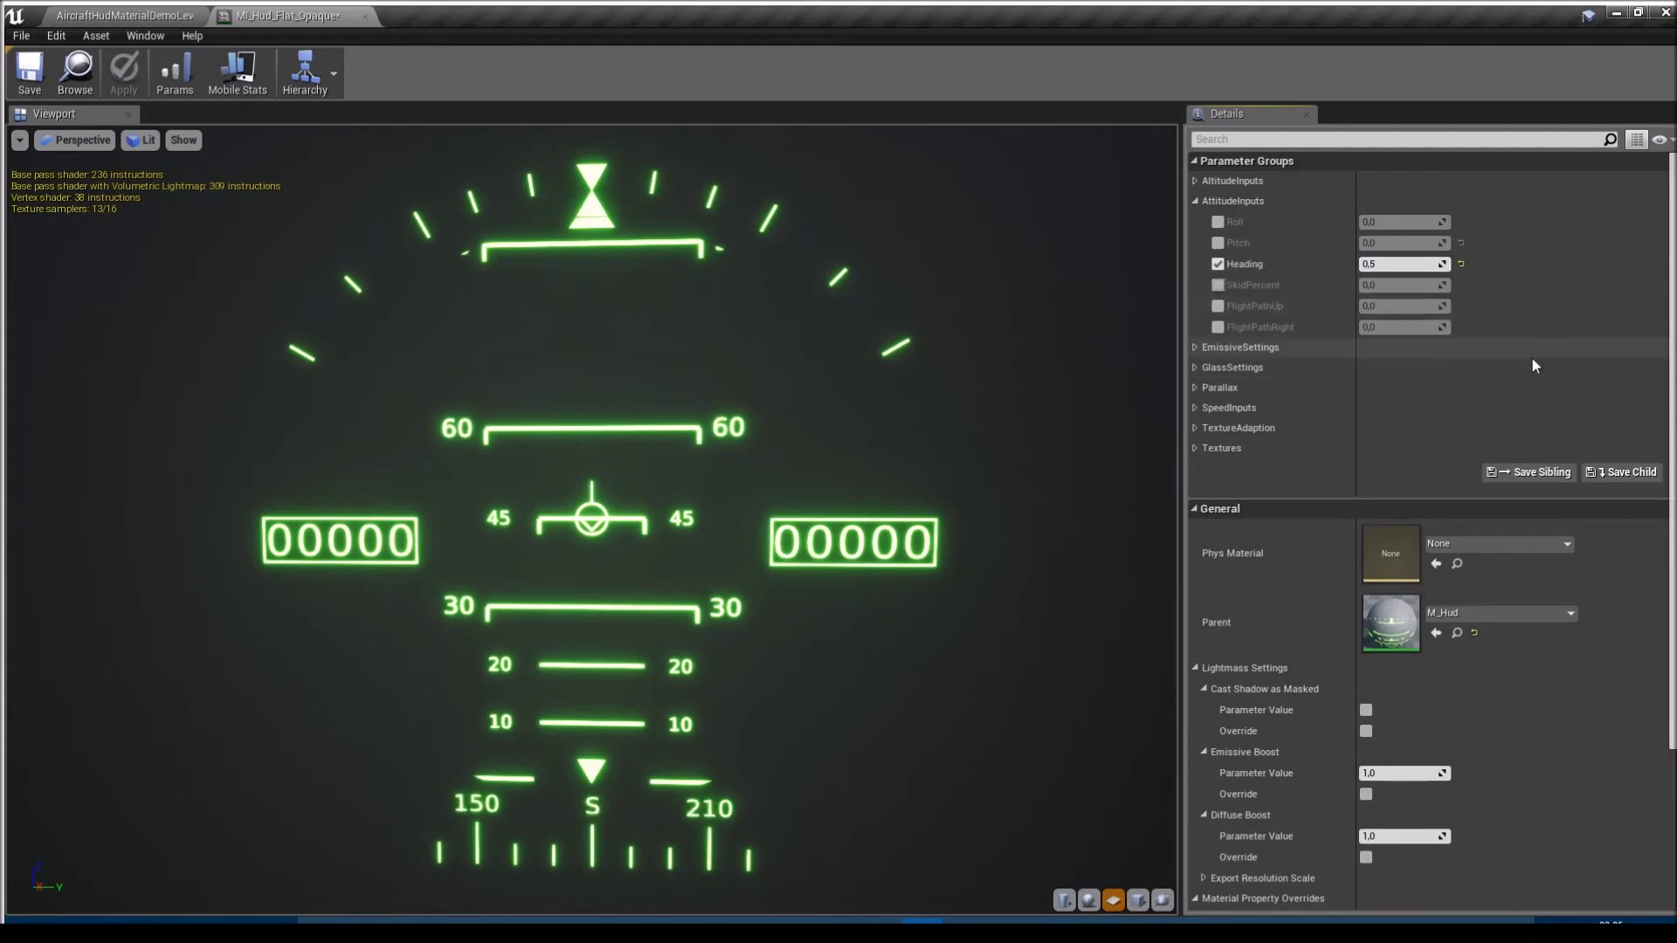
click(1409, 265)
text(0,25)
key(Return)
- Set Heading back to 0, disable its override and collapse the AttitudeInputs group
click(1382, 264)
text(0)
key(Return)
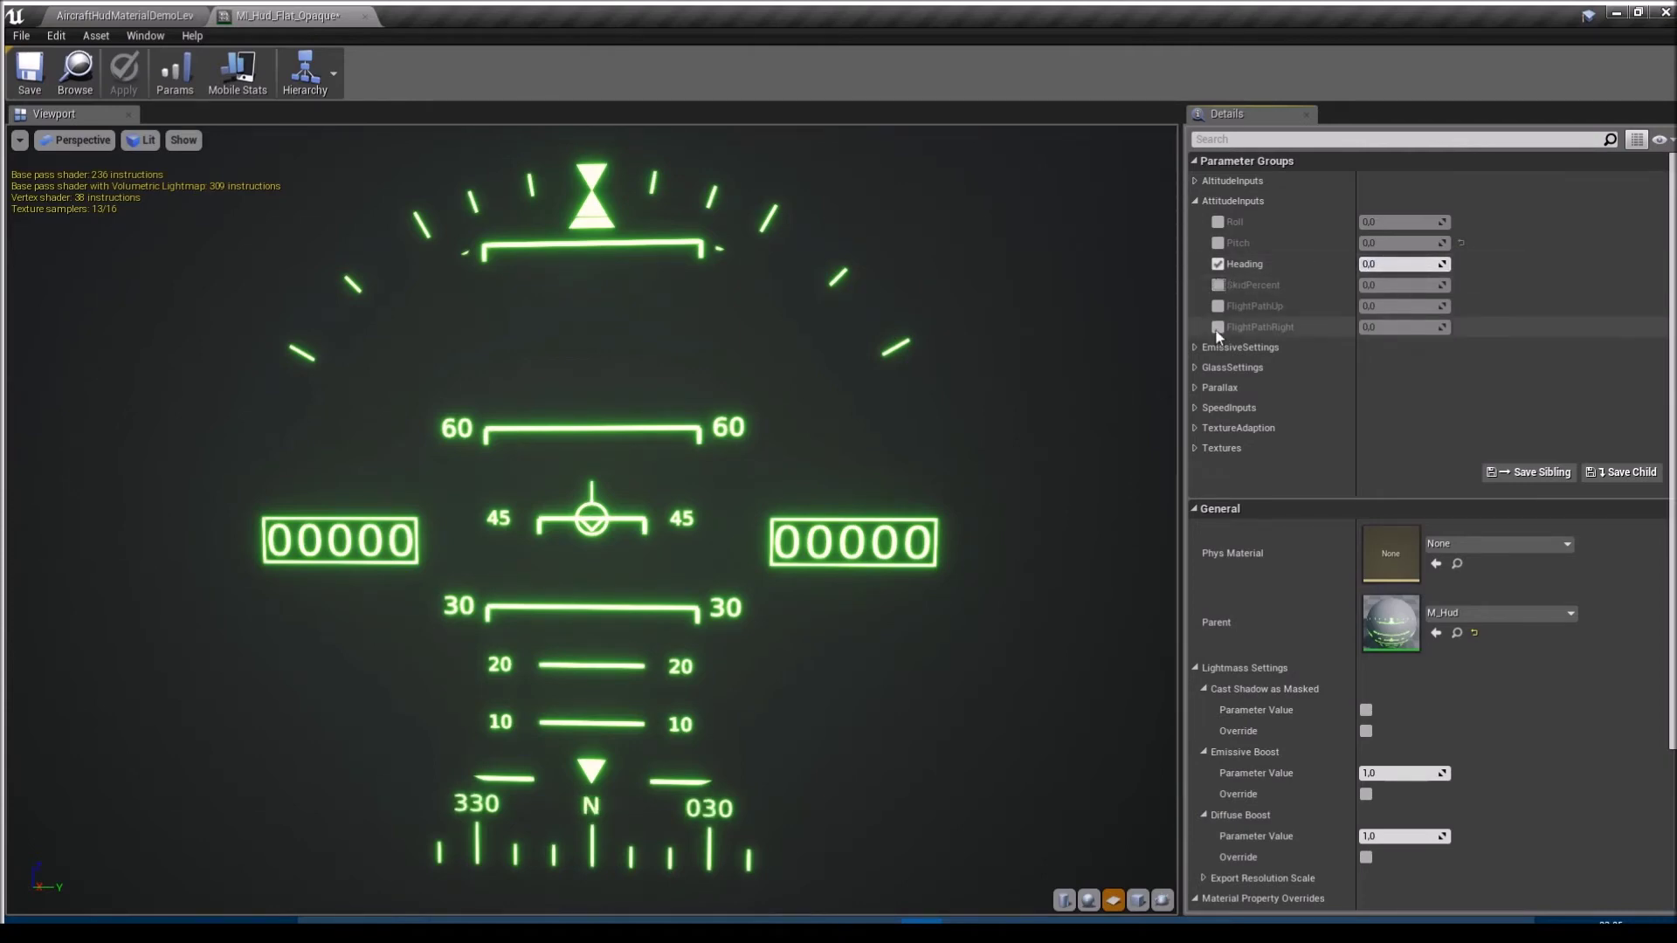
click(1219, 263)
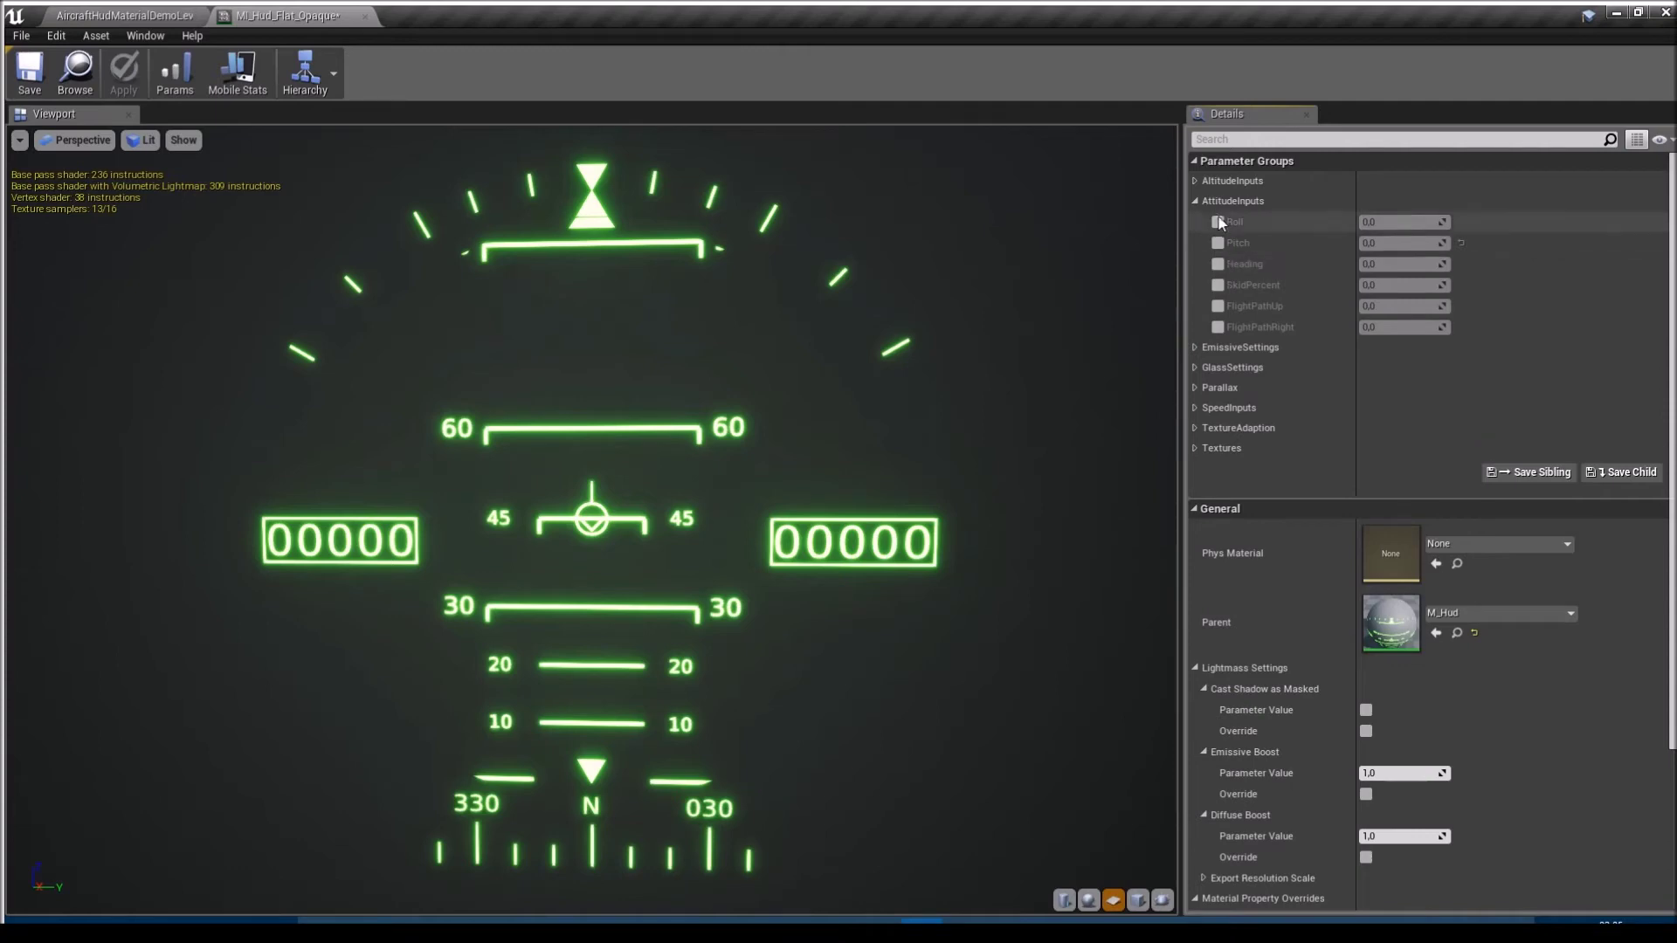
click(1195, 200)
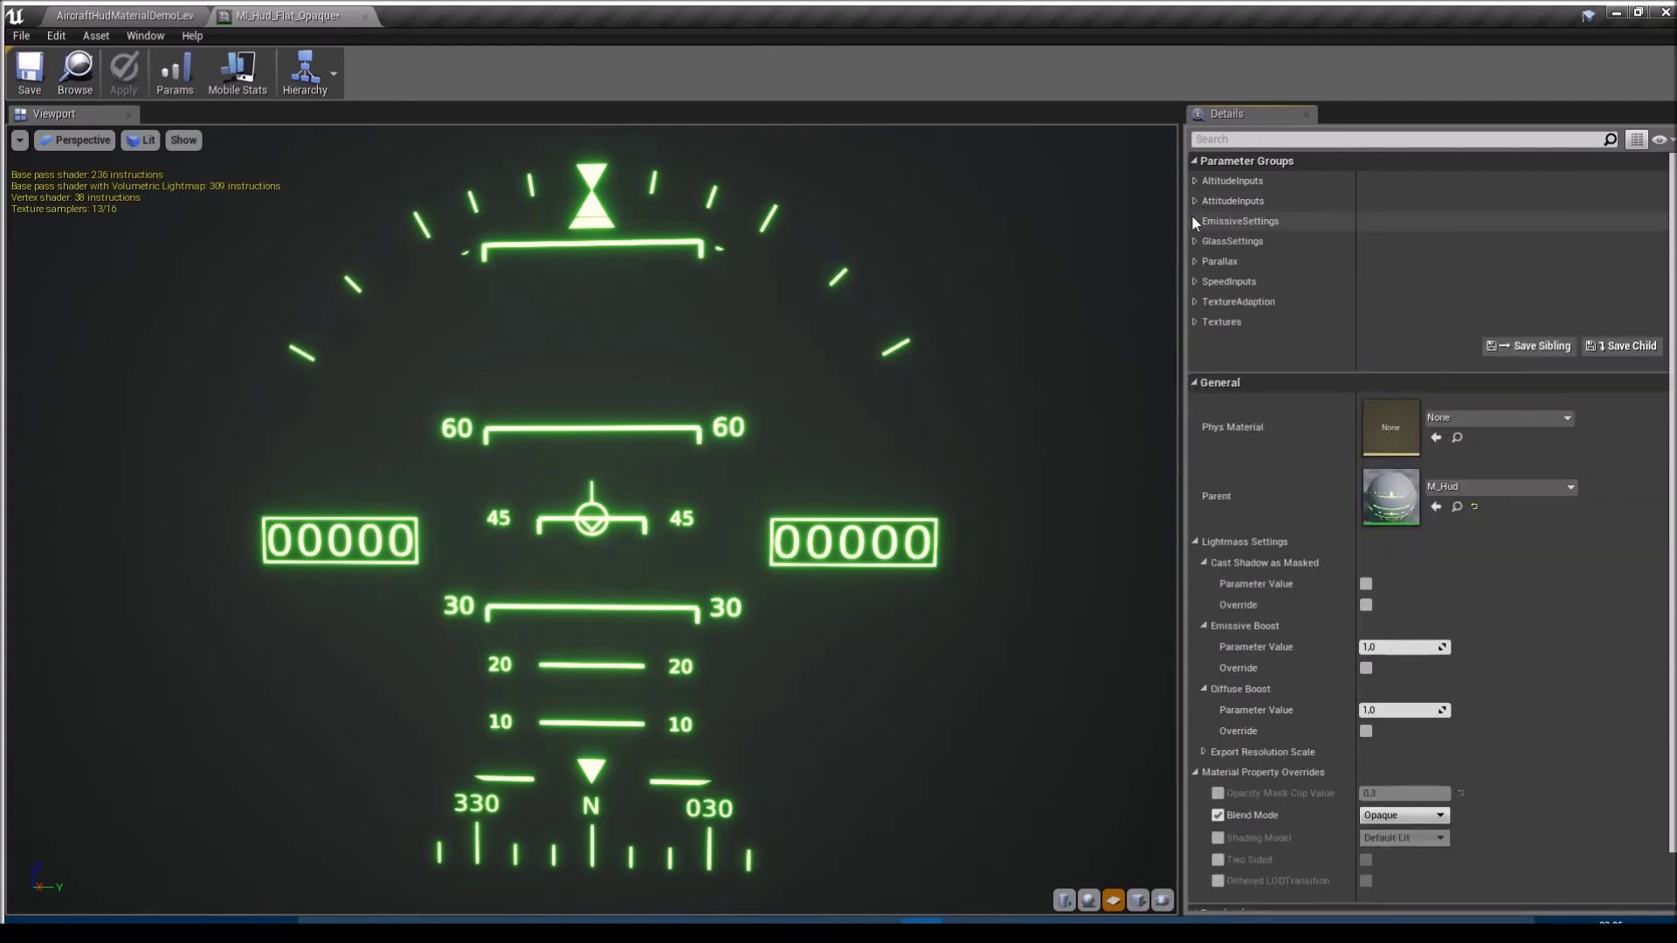
- Enable the HologramStrength override in EmissiveSettings and set it to 0
click(1195, 221)
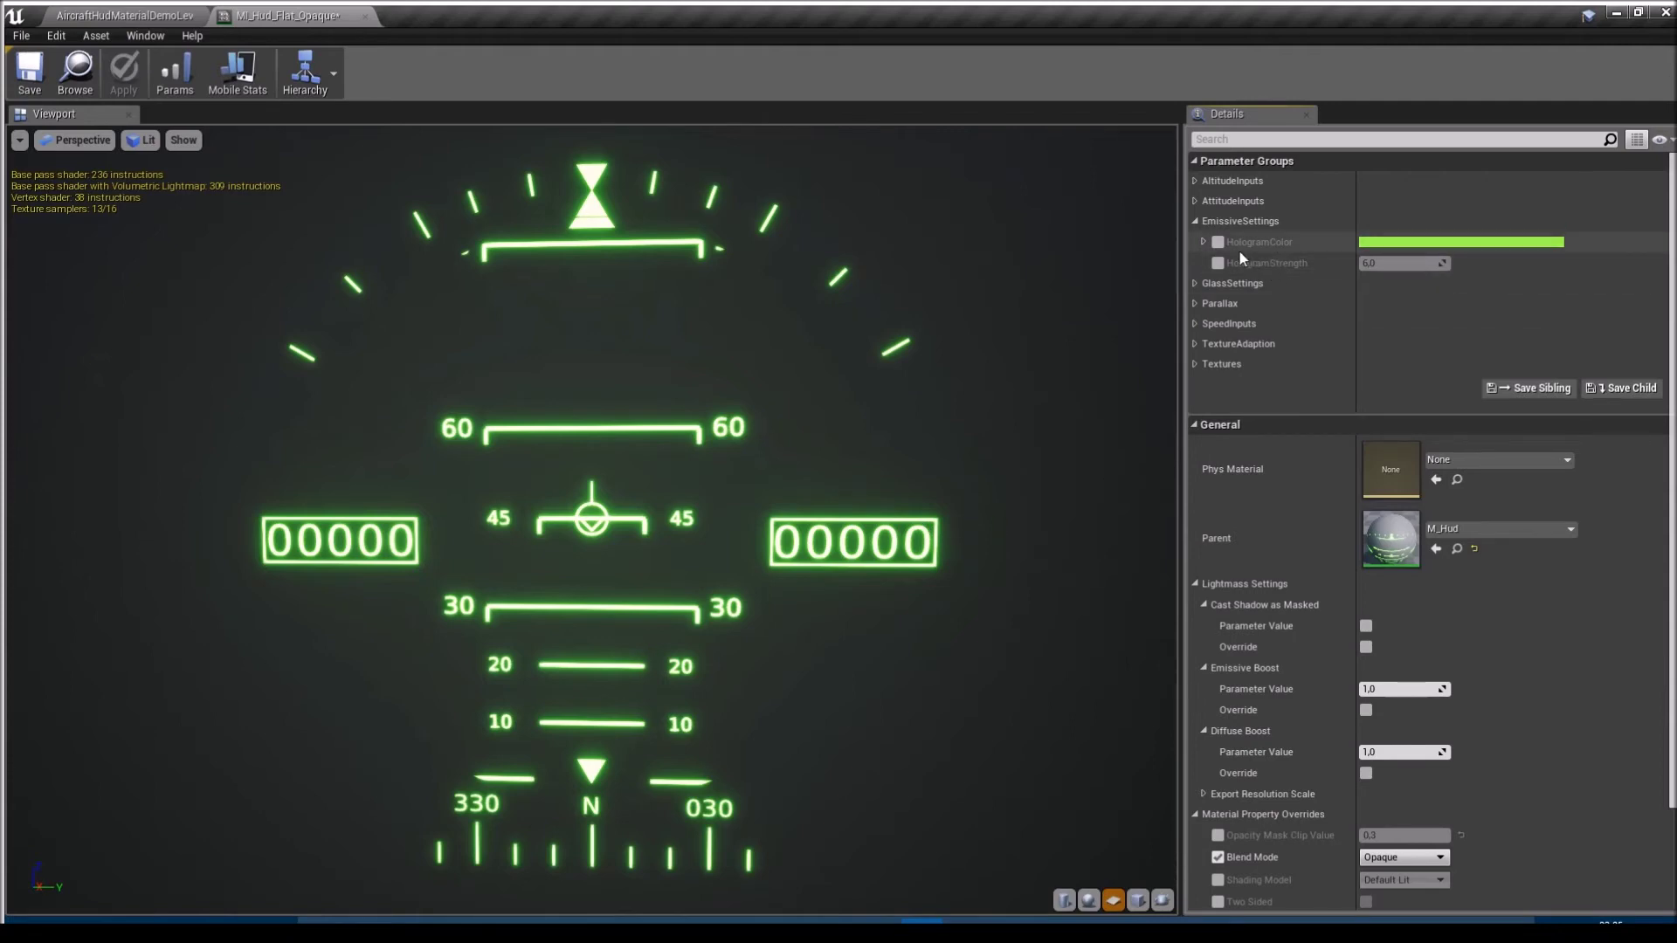
click(1217, 262)
click(1384, 263)
text(0)
key(Tab)
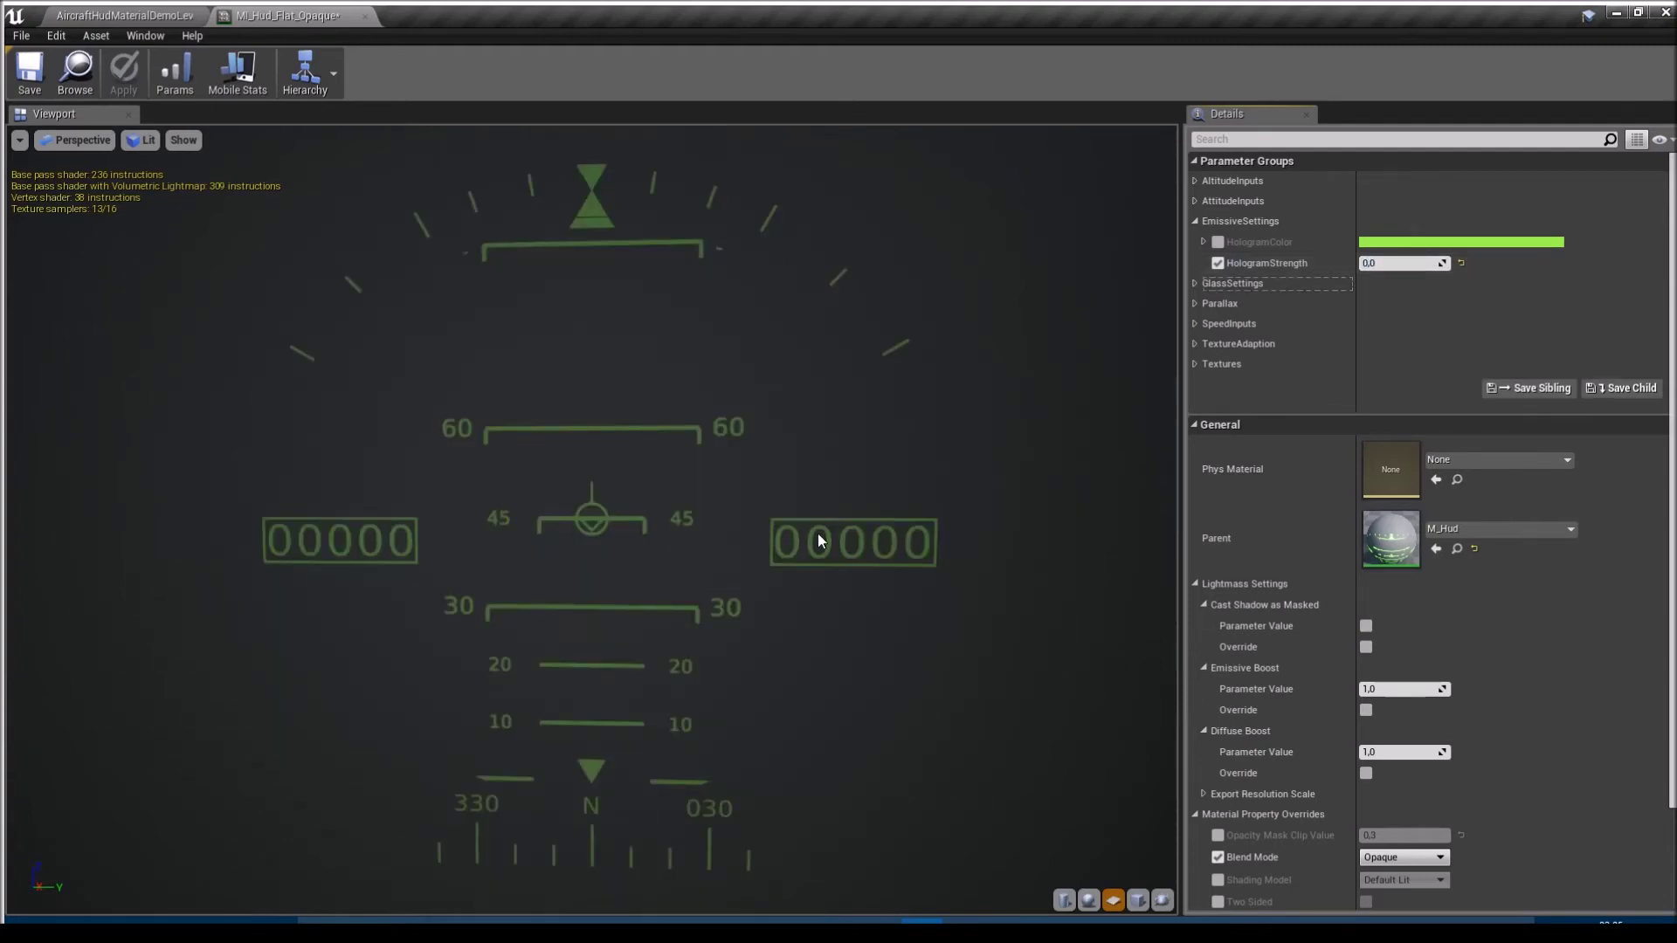
- Try the HologramStrength values 100 and 50 to compare the glow of the HUD symbols
click(1386, 264)
text(100)
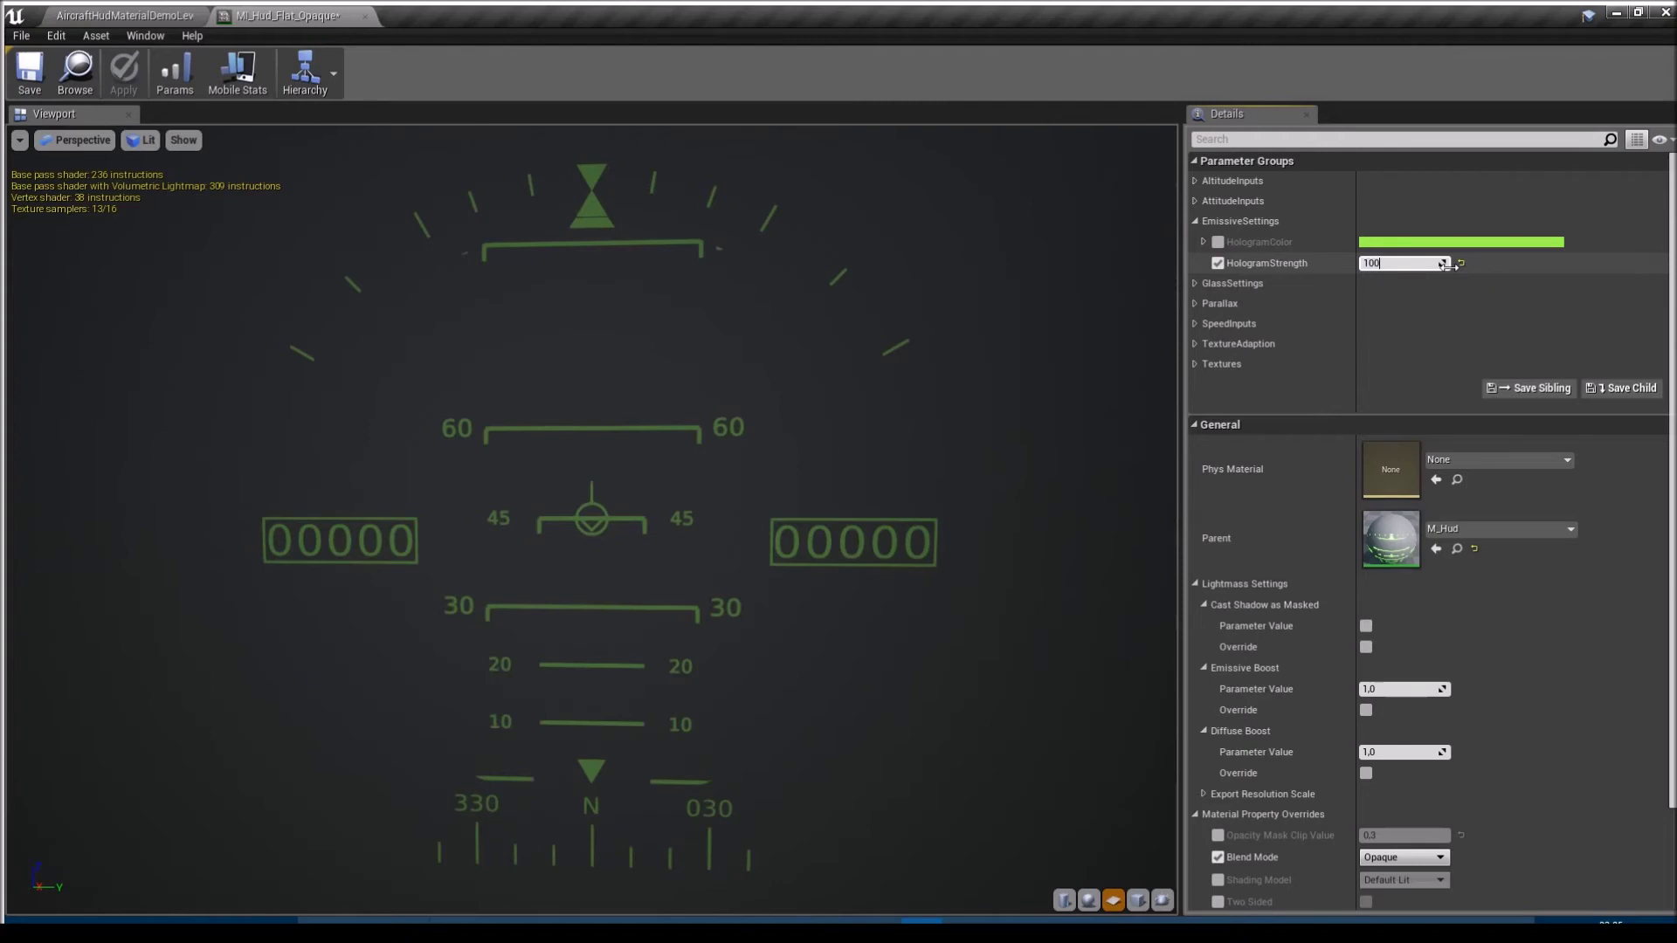
key(Return)
click(1436, 264)
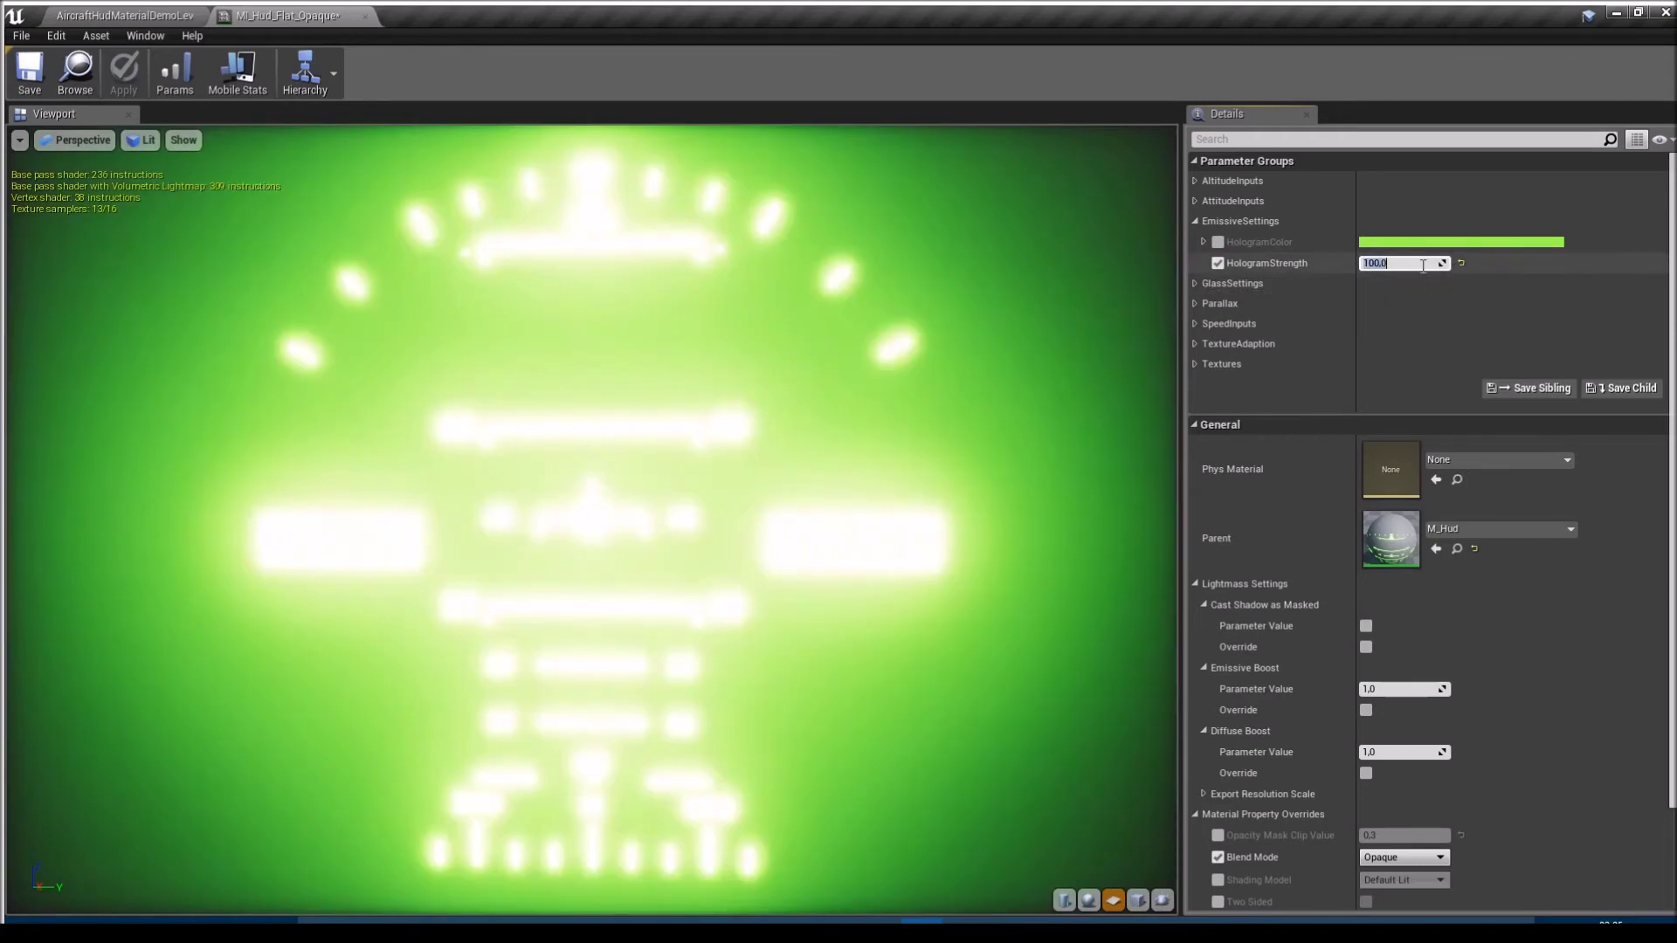
text(50)
key(Return)
- Set HologramStrength to 10, disable its override and collapse the EmissiveSettings group
click(1423, 264)
text(10)
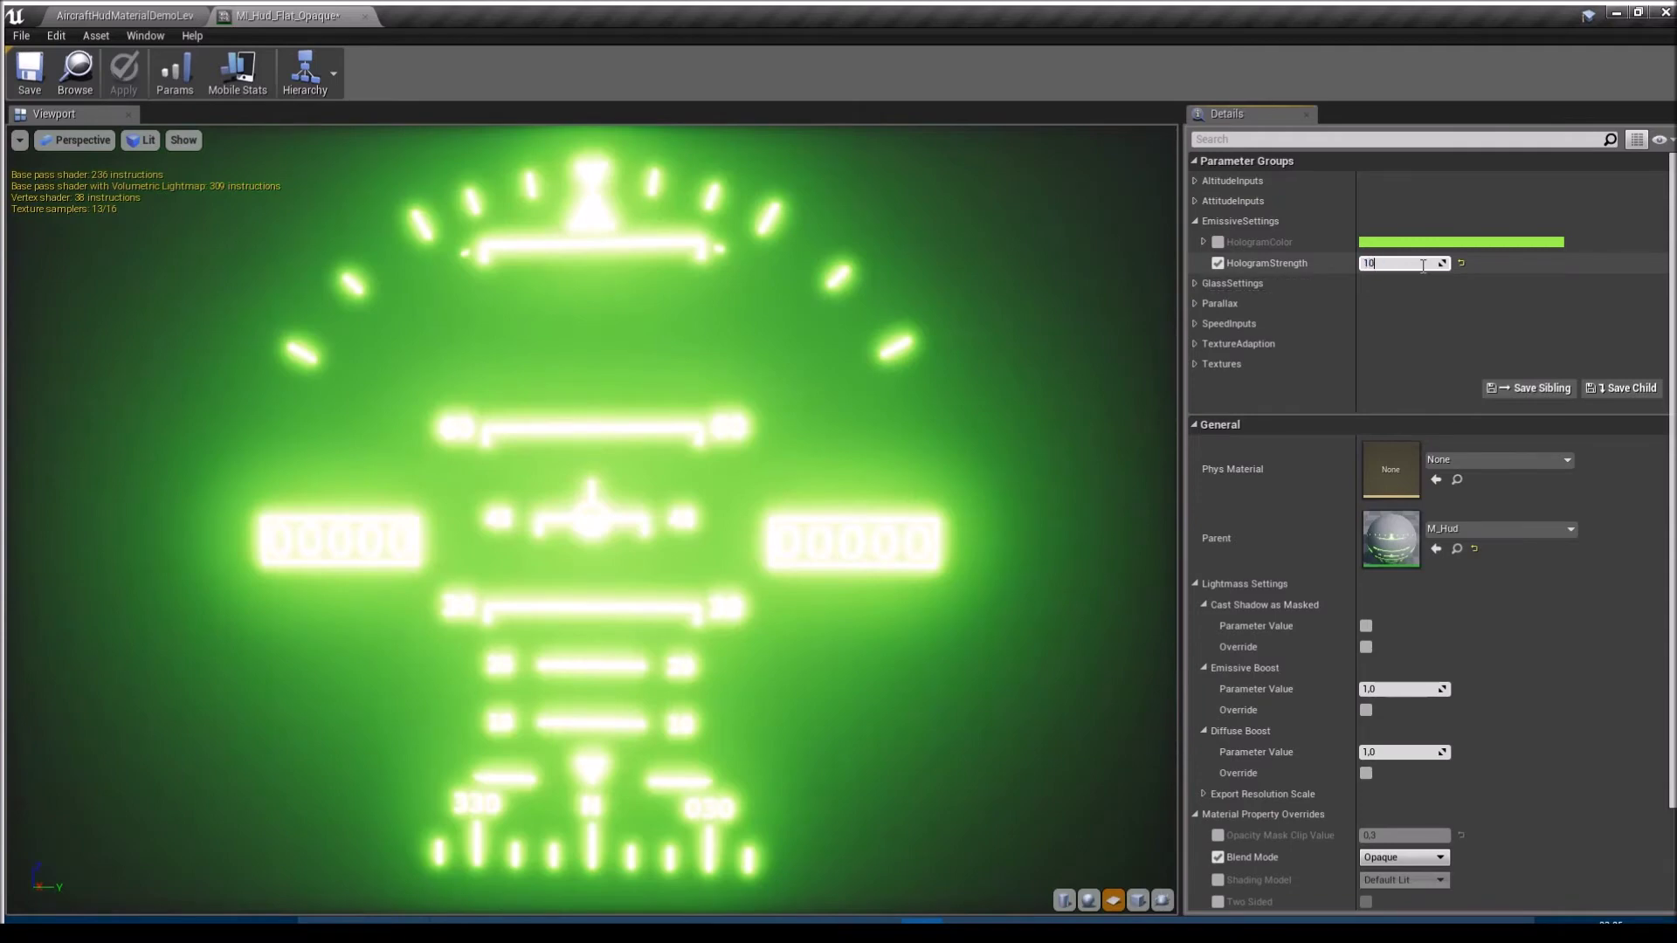
key(Return)
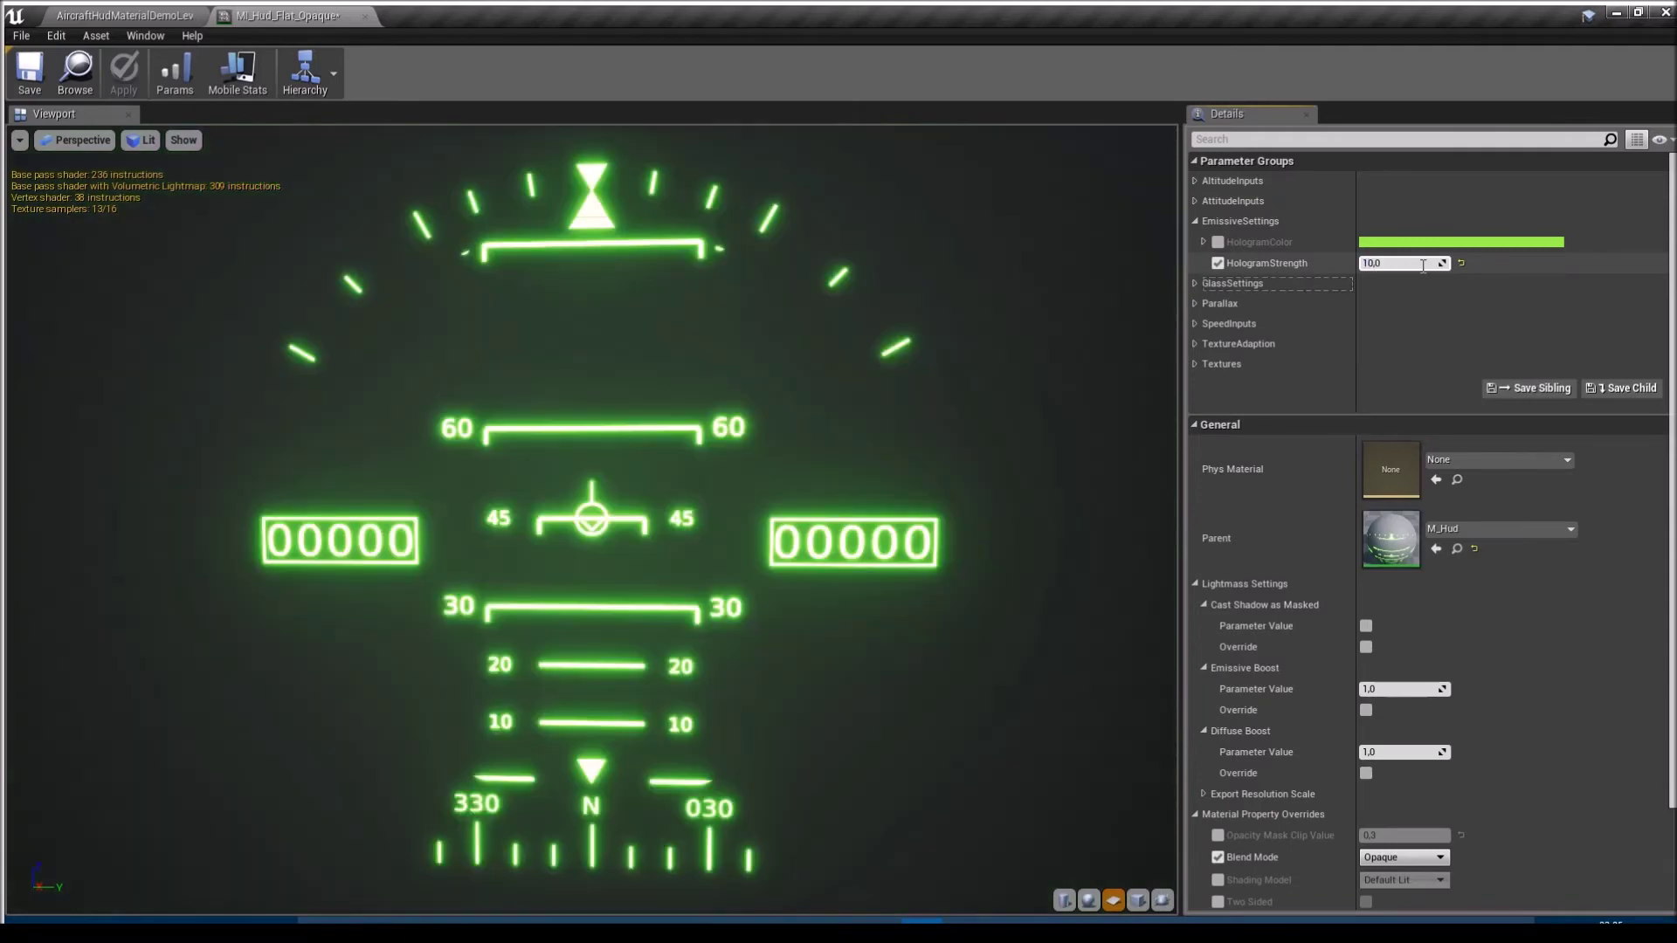
click(1218, 263)
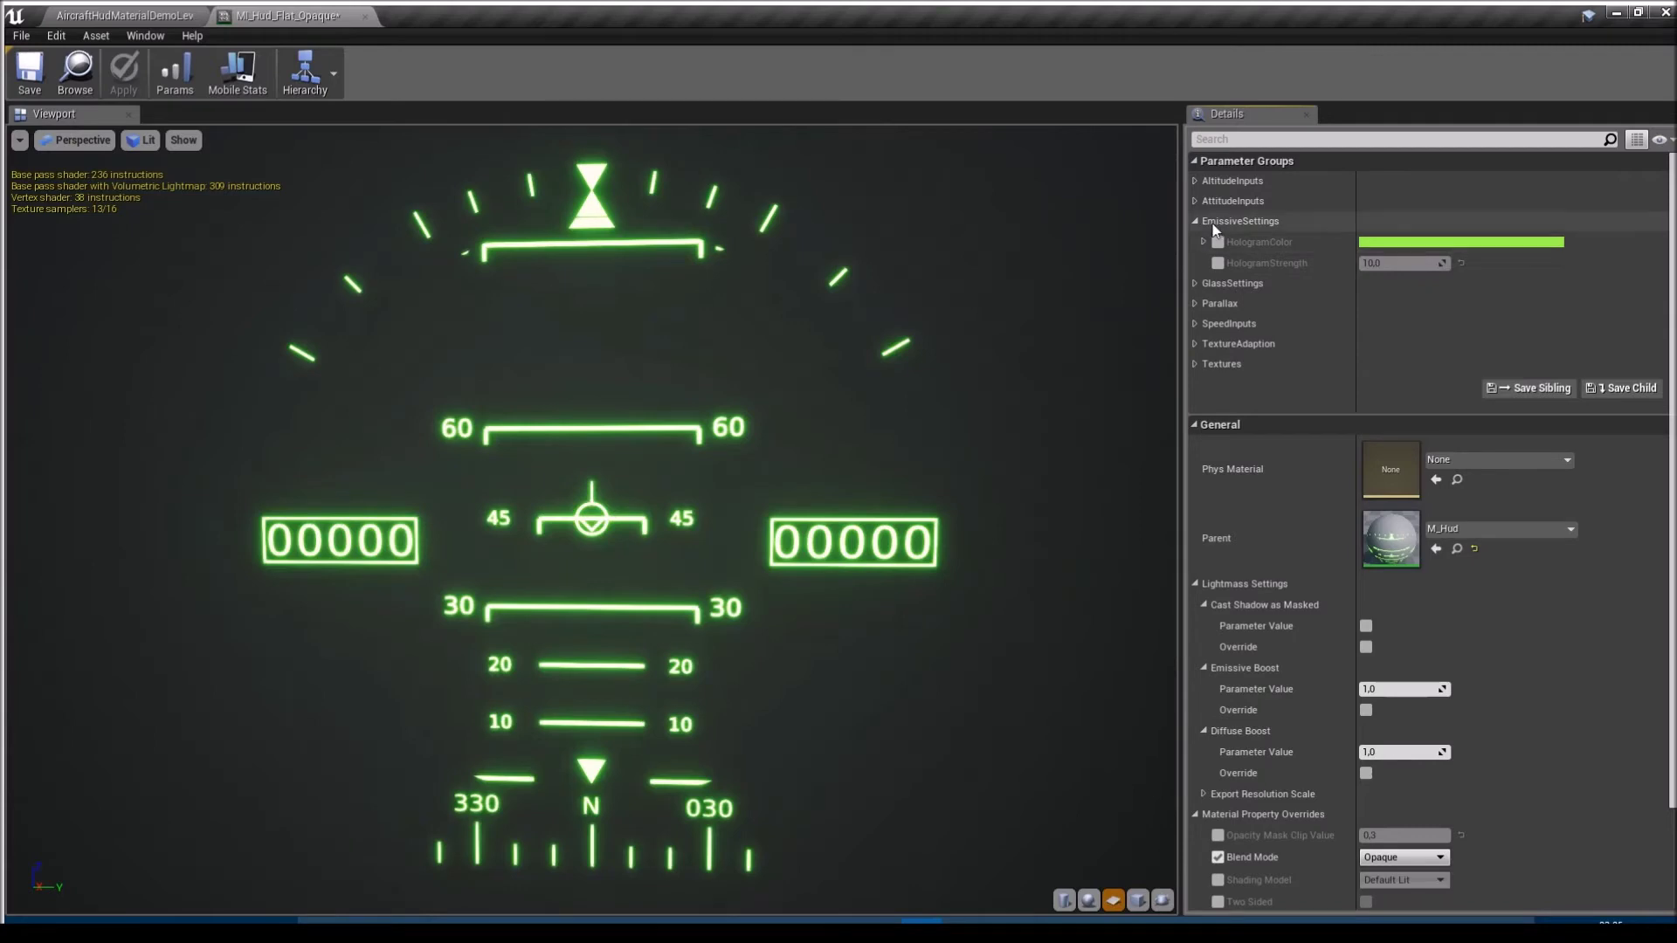
click(1196, 222)
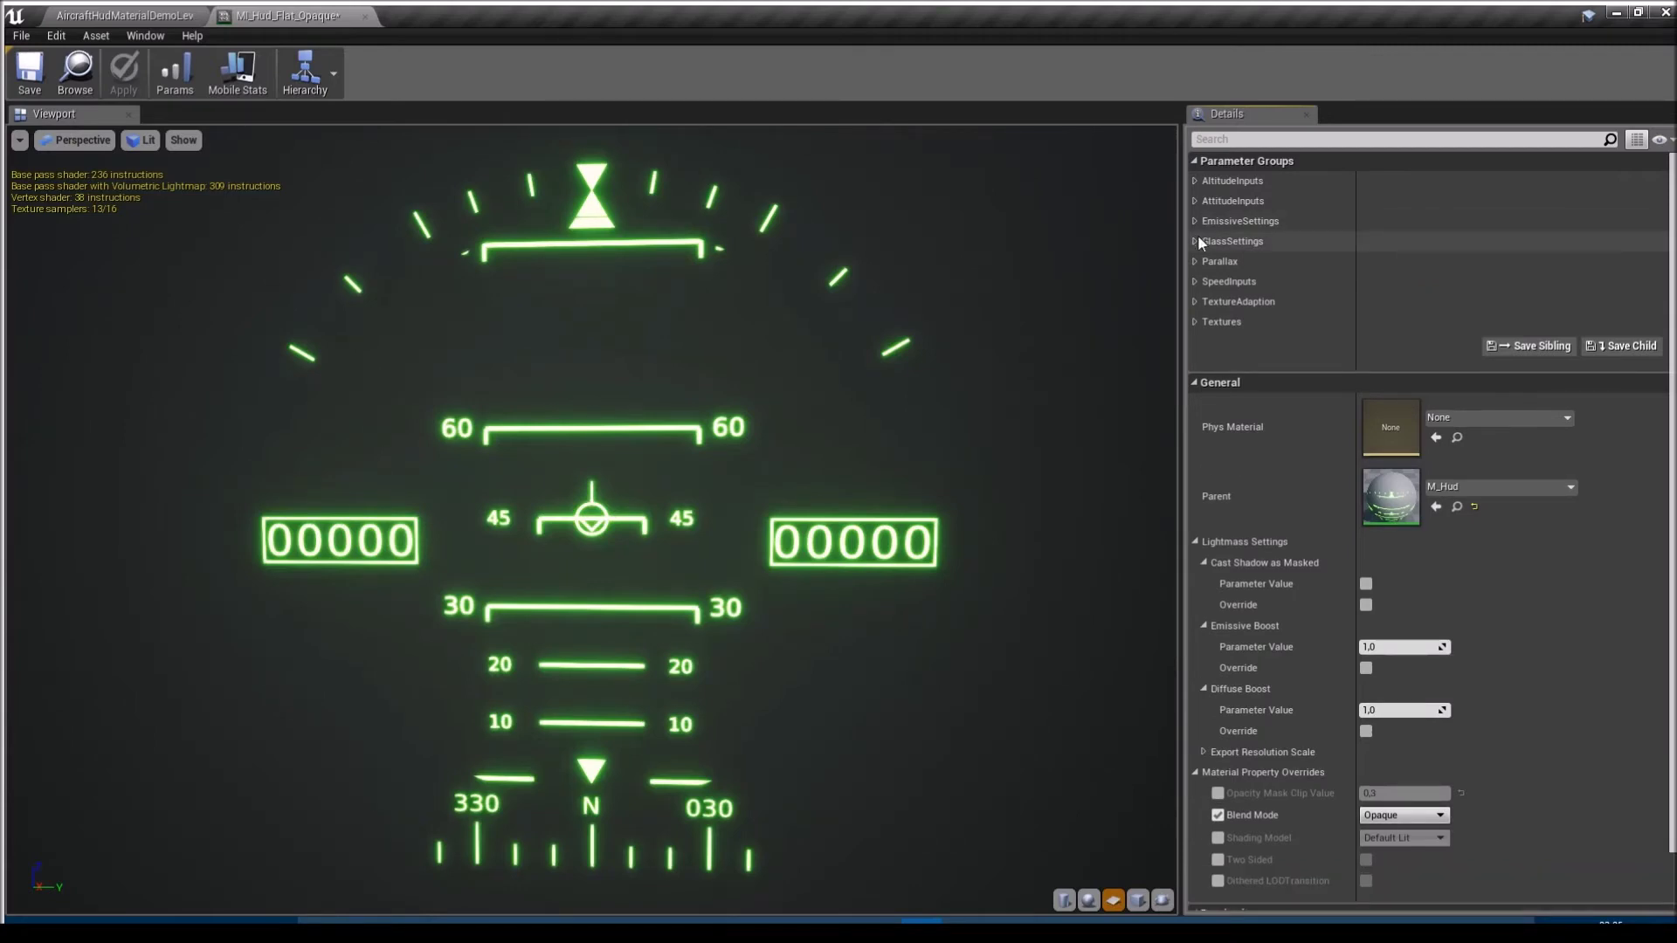
- Expand the GlassSettings group and change the Blend Mode override to Translucent
click(1195, 241)
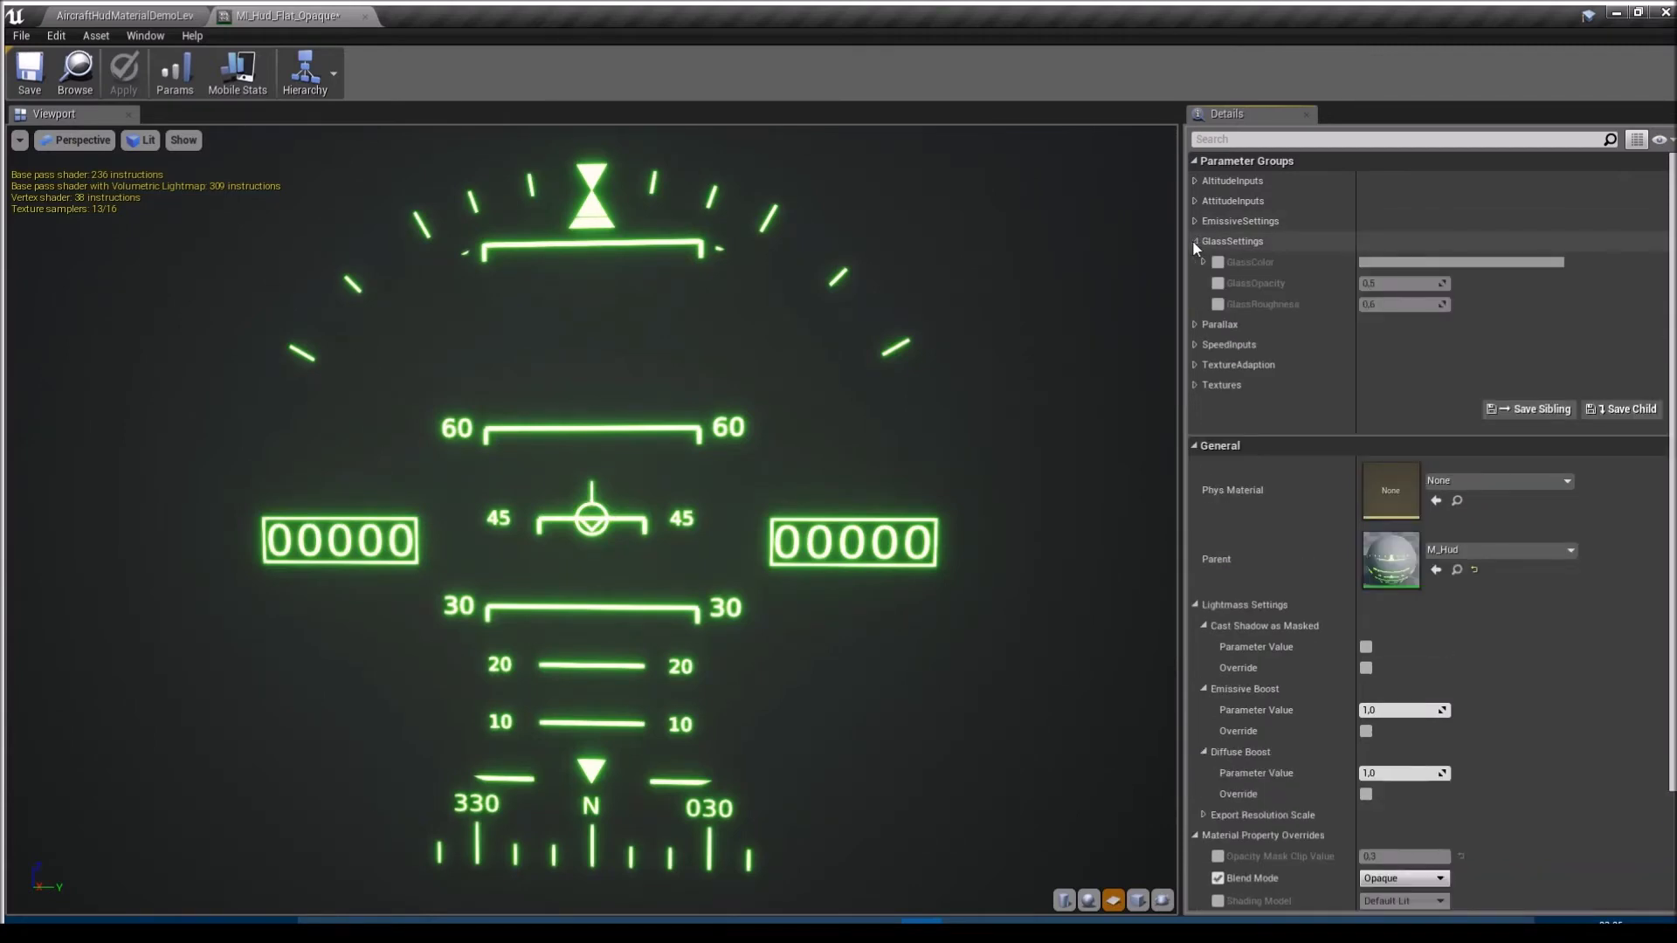
scroll(1467, 760, down, 1)
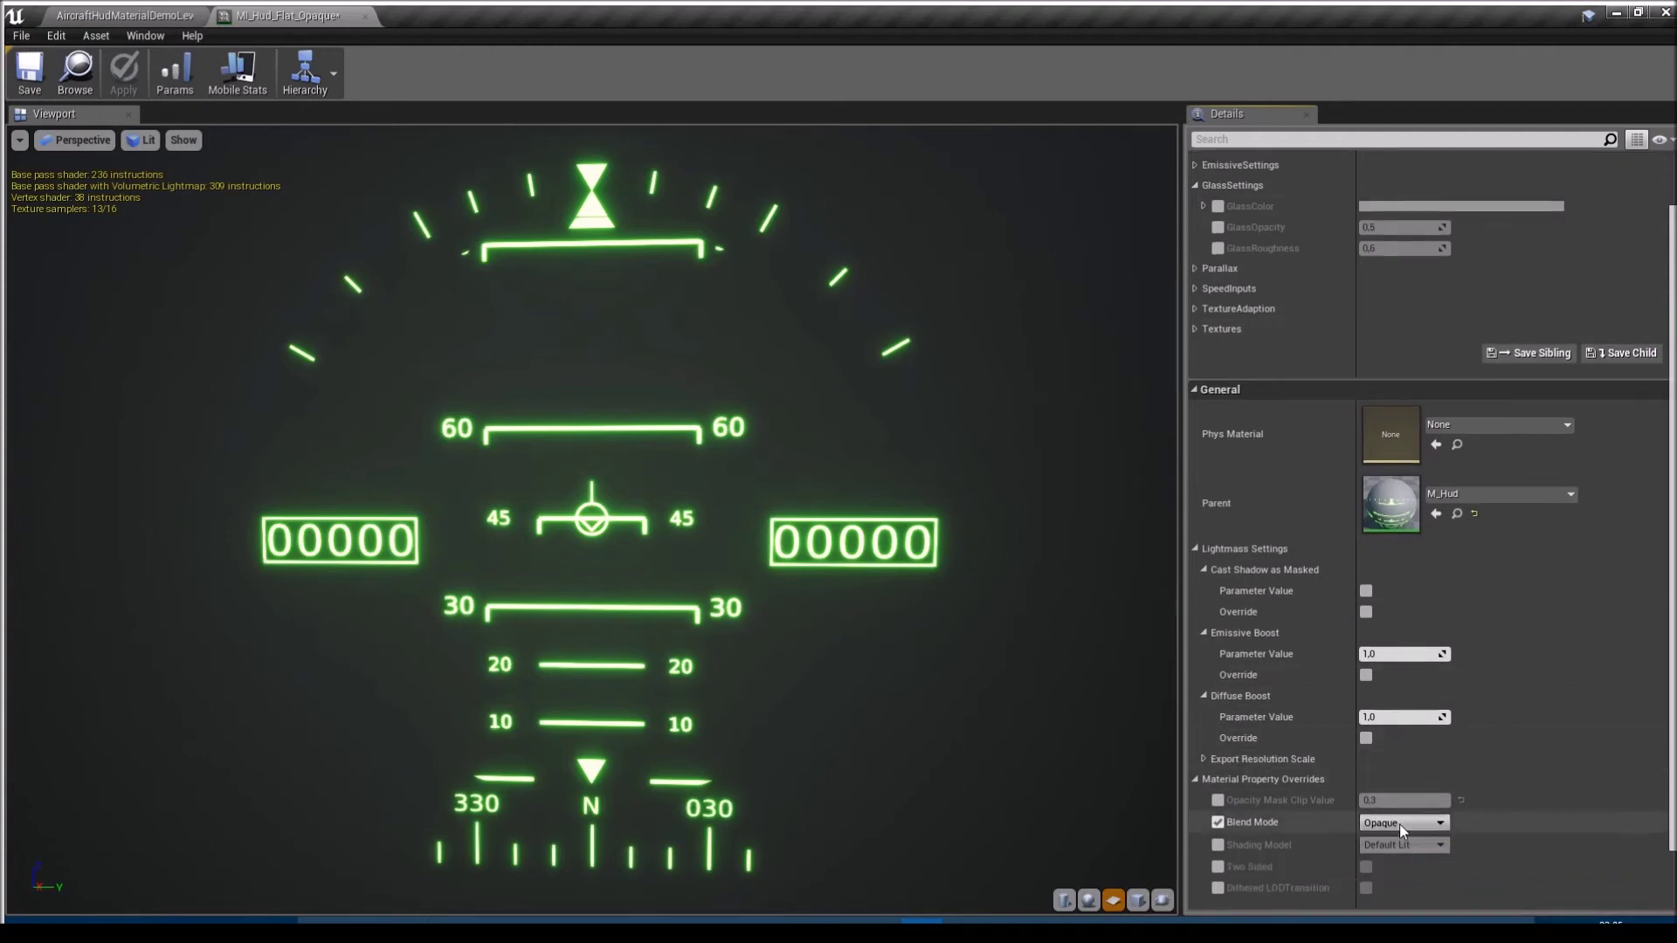
click(1397, 858)
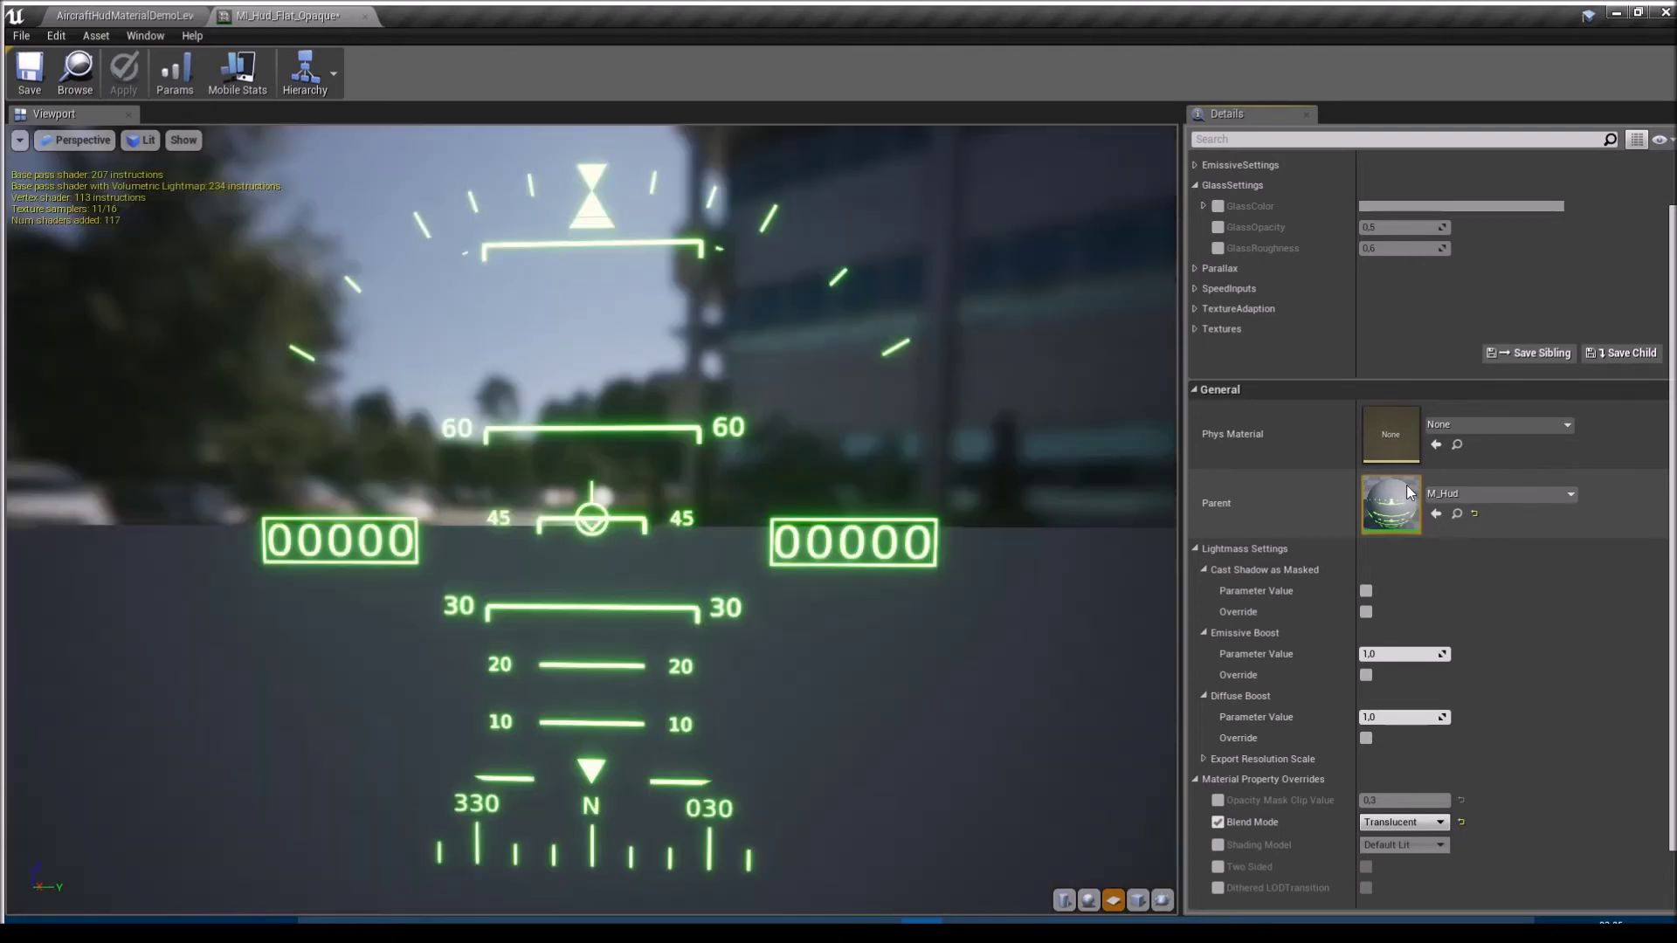
scroll(863, 512, down, 6)
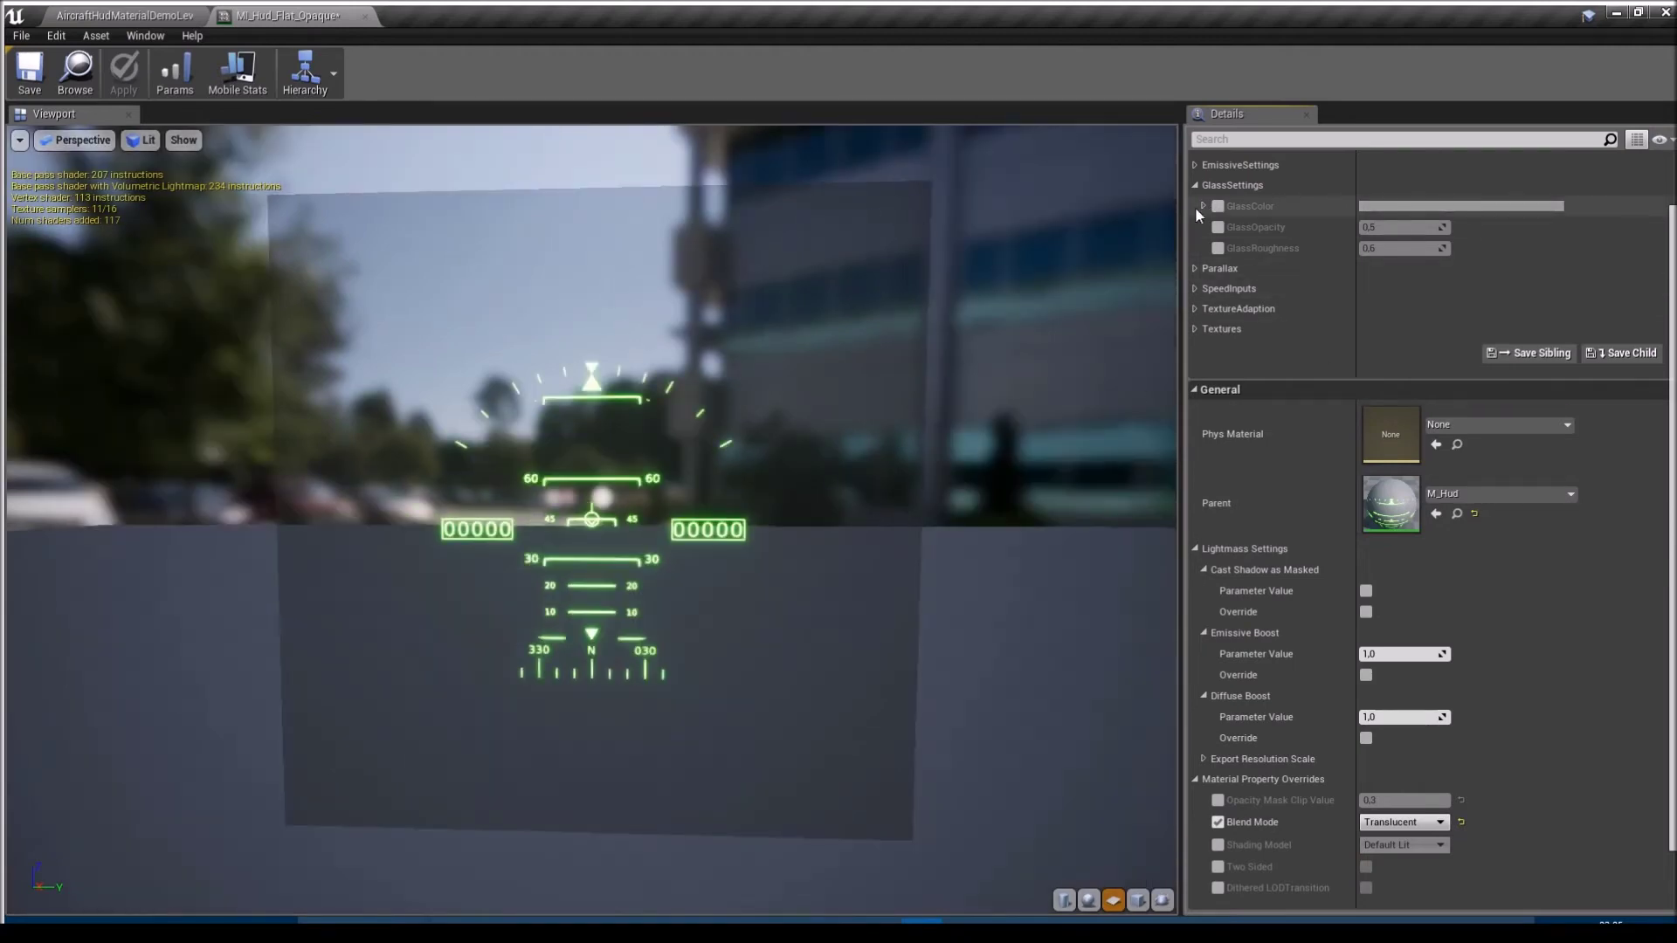
- Enable the GlassOpacity override, try the values 0,9 and 0,1 on the glass pane, and disable the override again
click(1217, 227)
click(1382, 227)
text(0,9)
key(Return)
text(0,1)
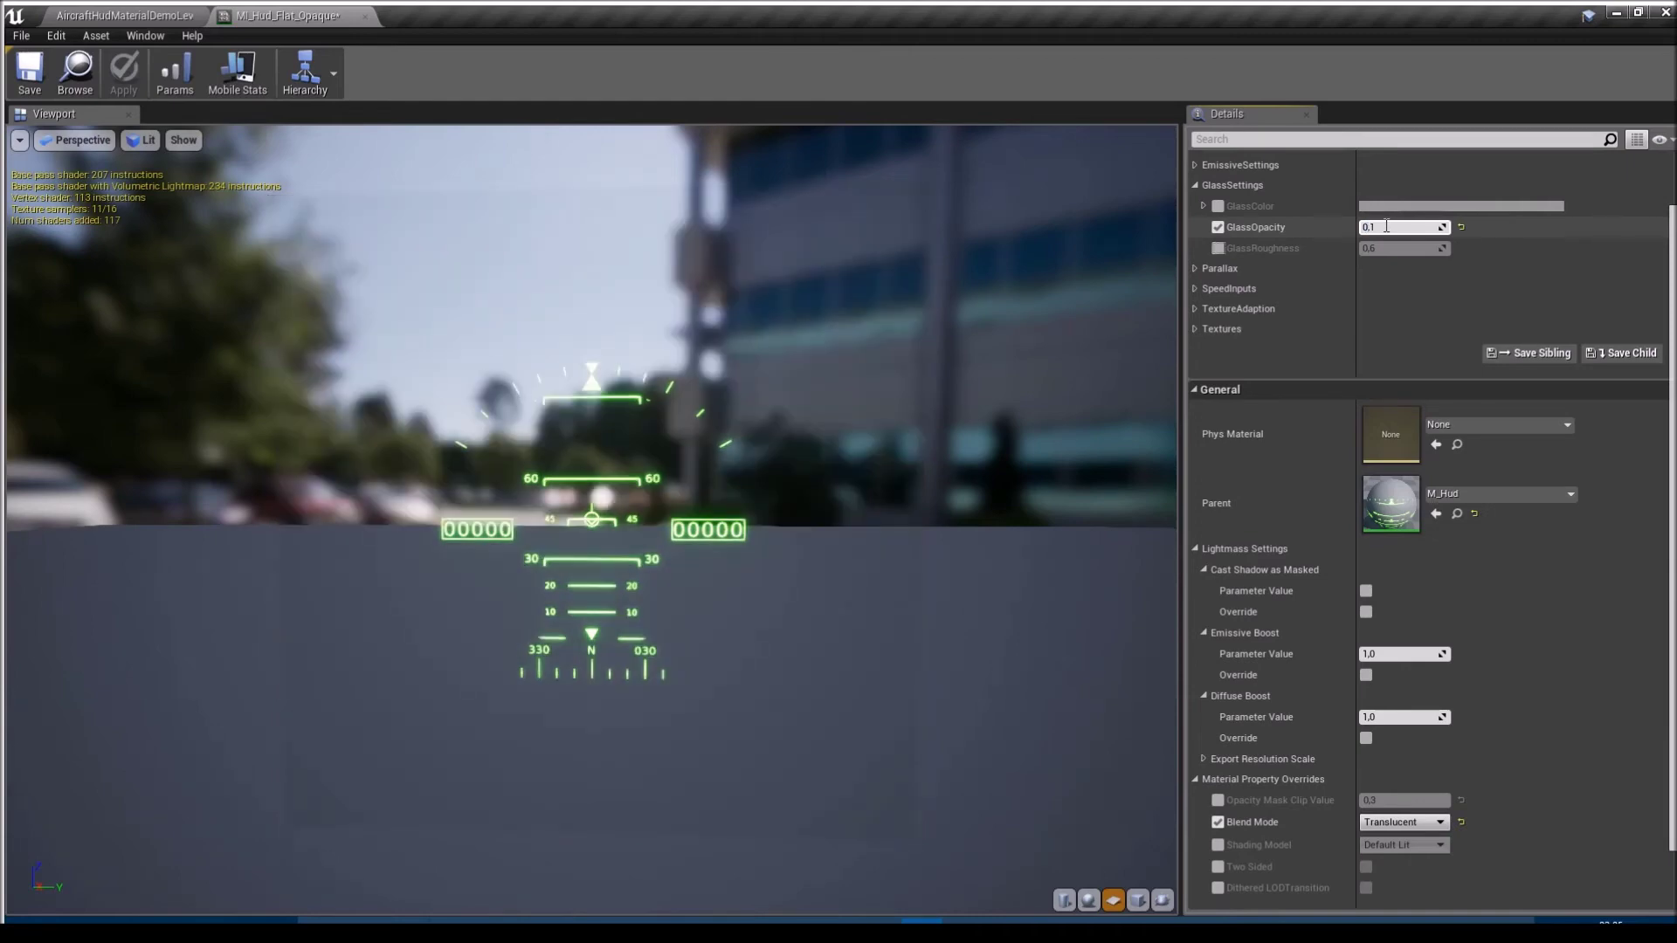
key(Return)
click(1218, 228)
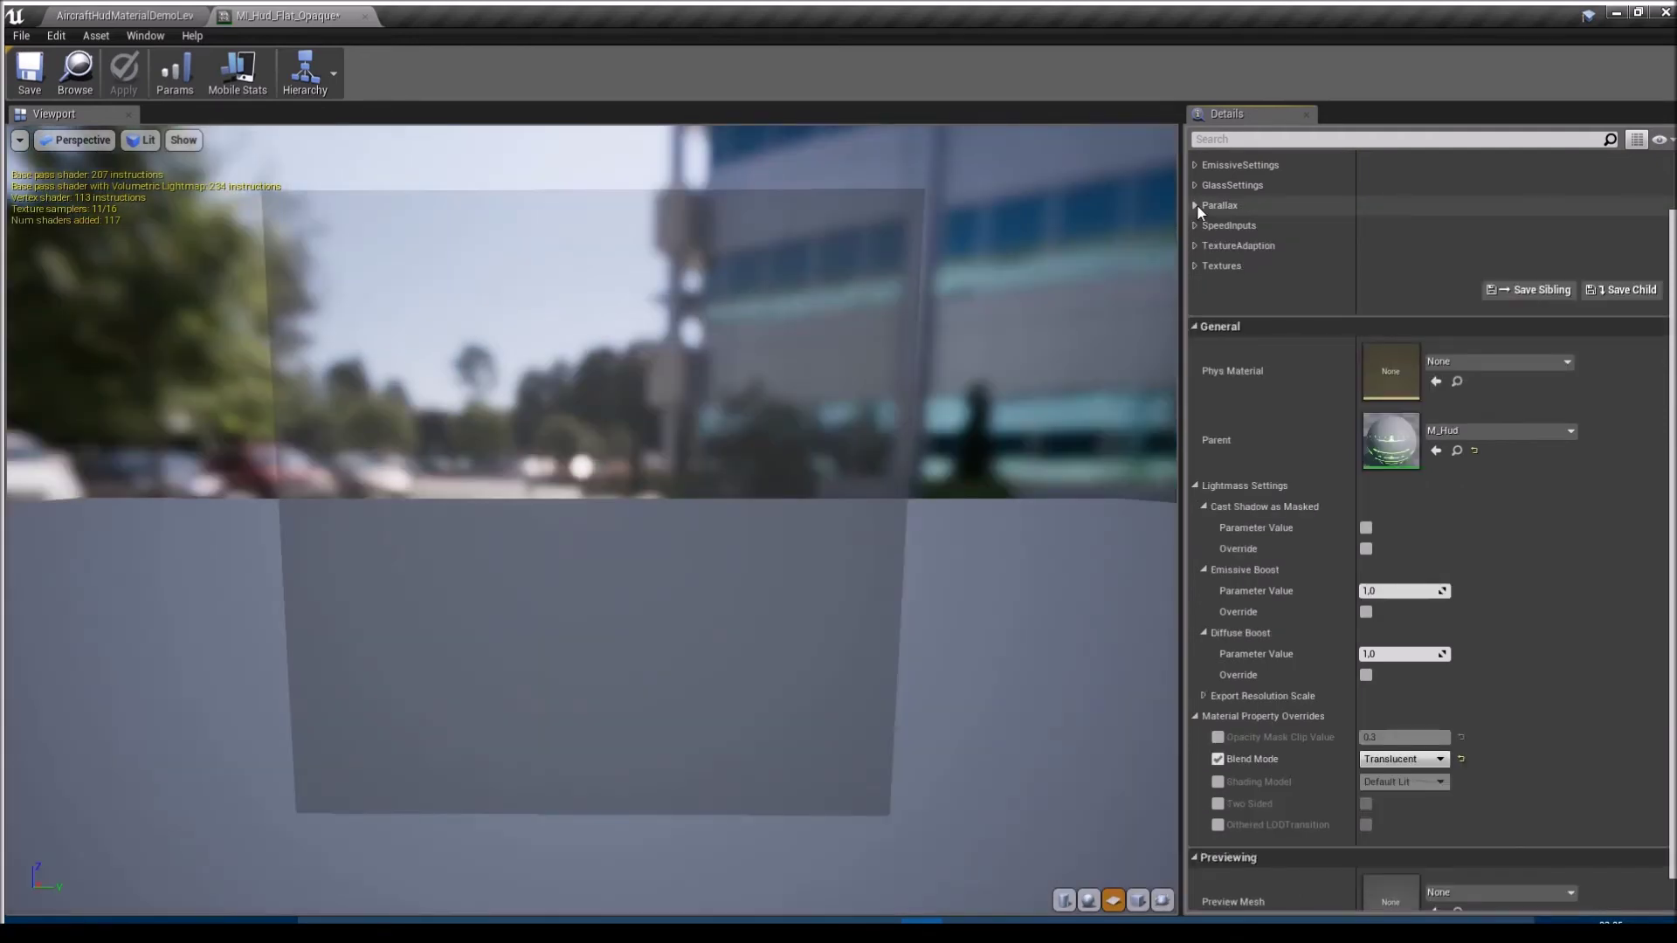
- Expand the Parallax group and set BumpDistance to -16
click(1195, 205)
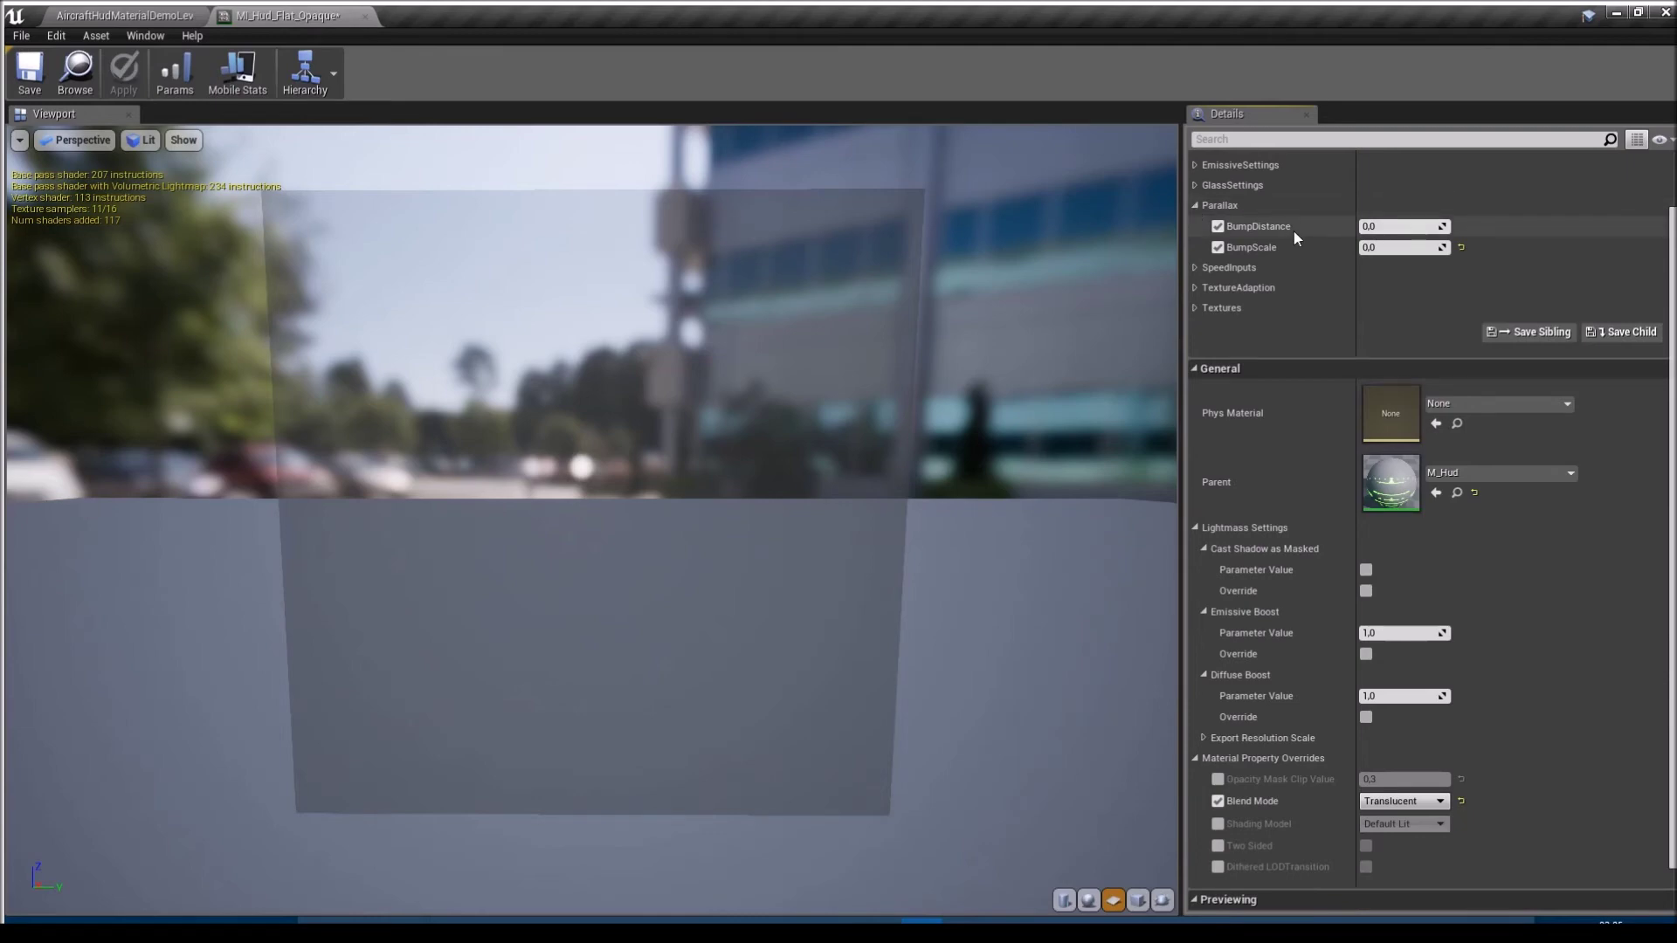
click(1384, 225)
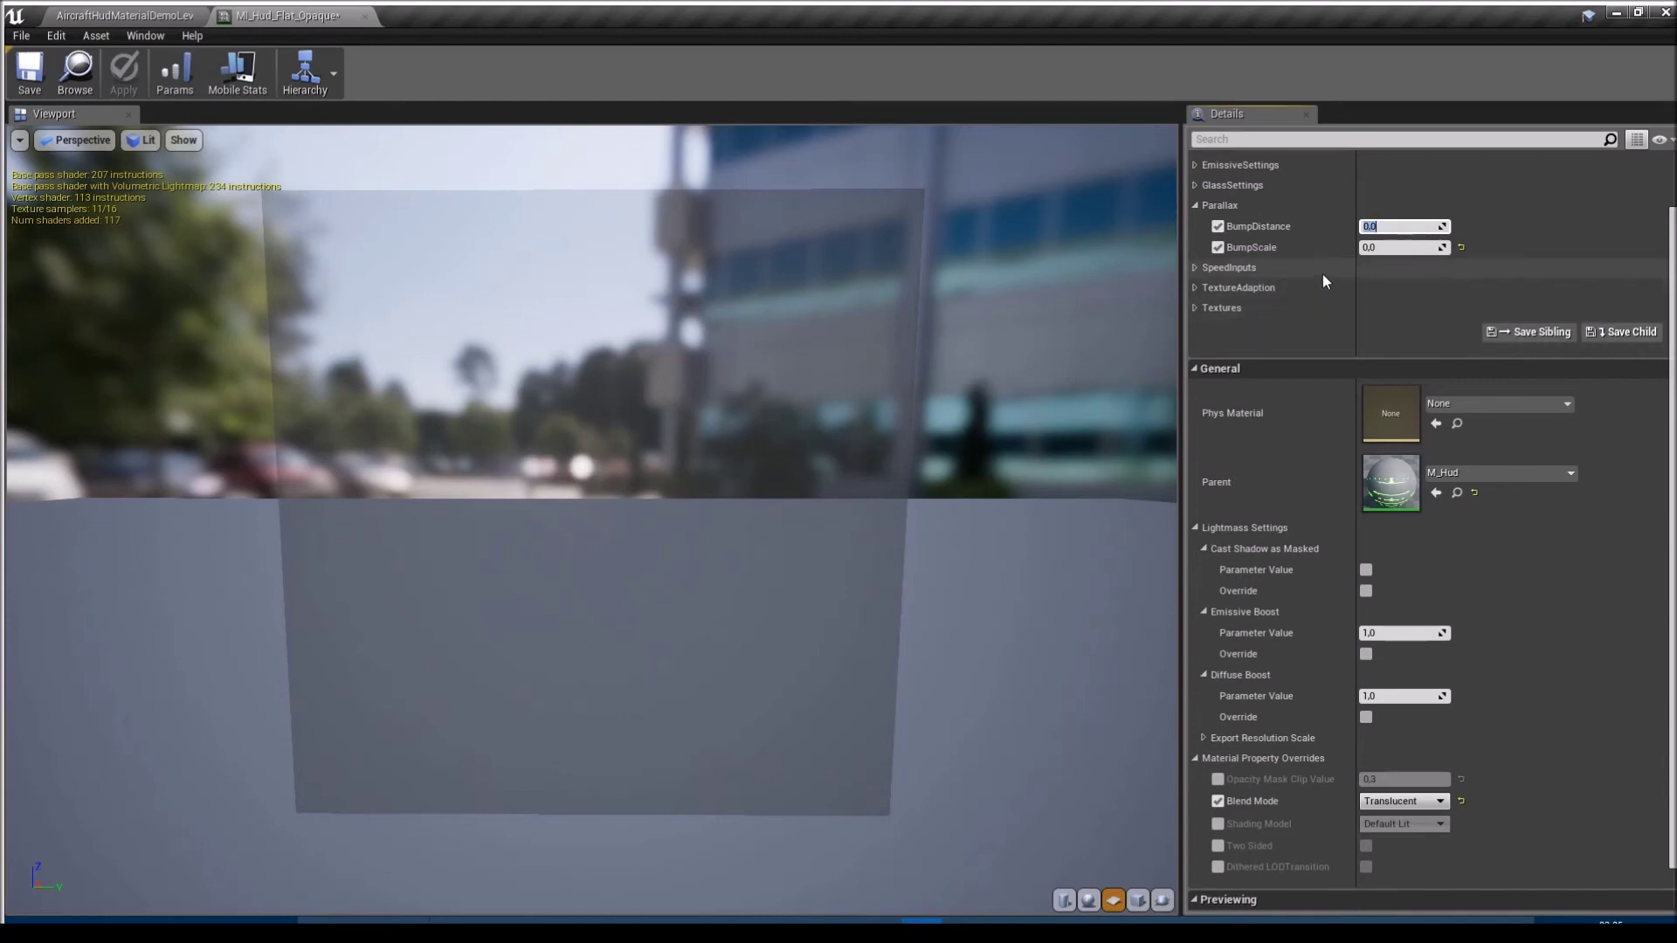
text(-1)
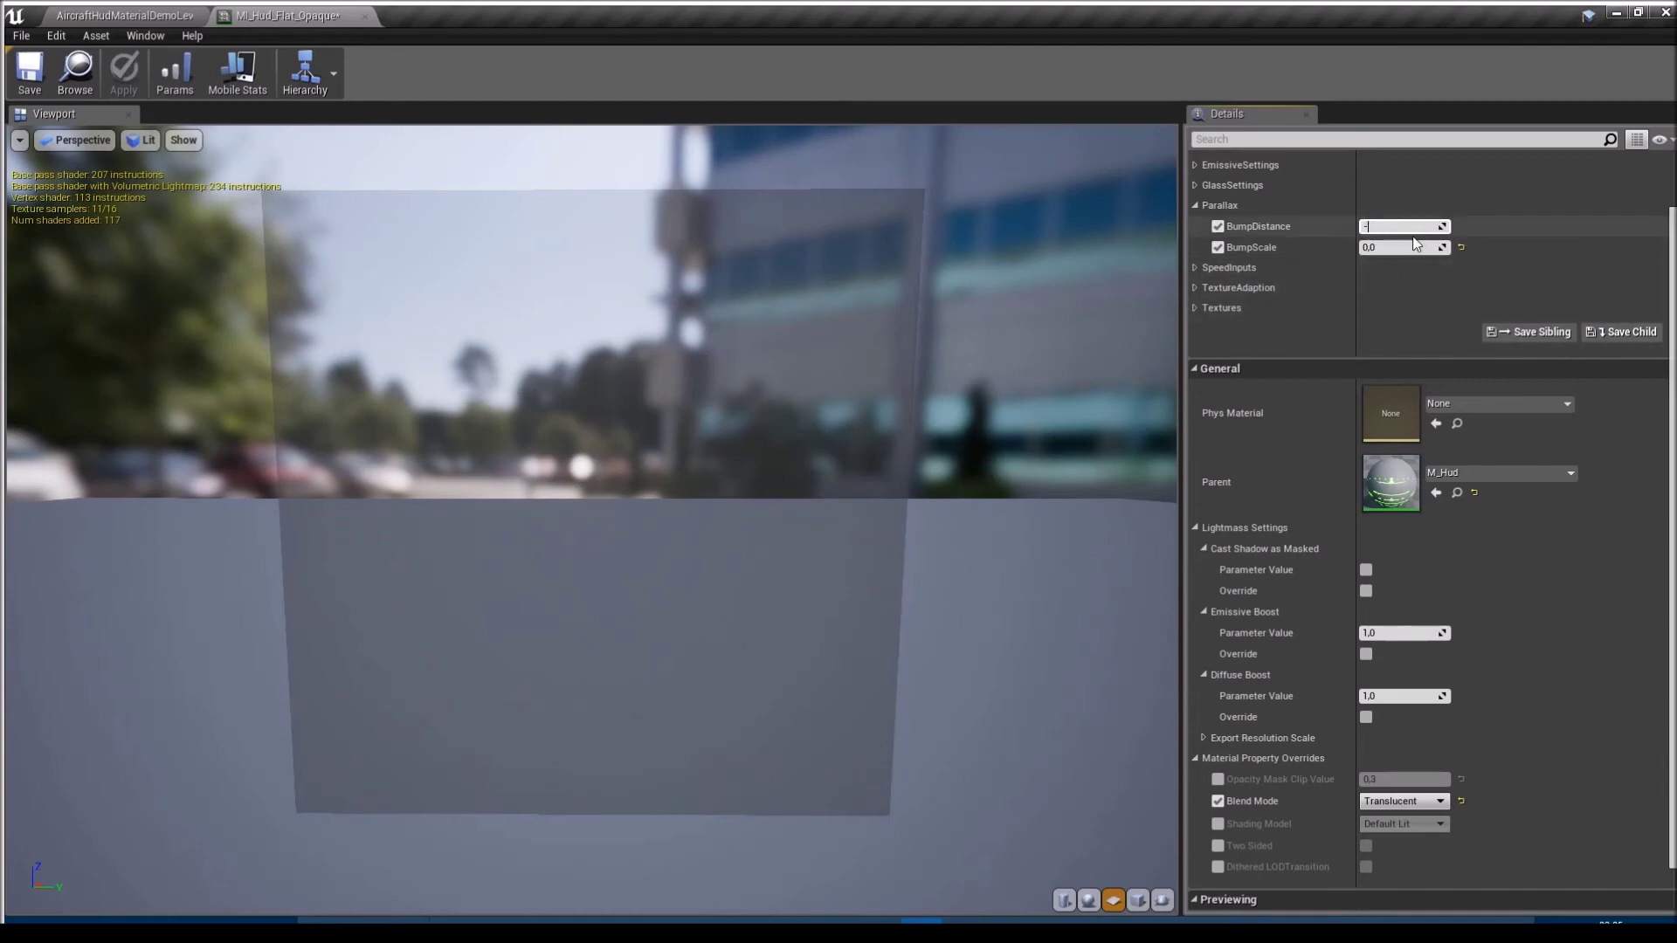
text(6)
key(Return)
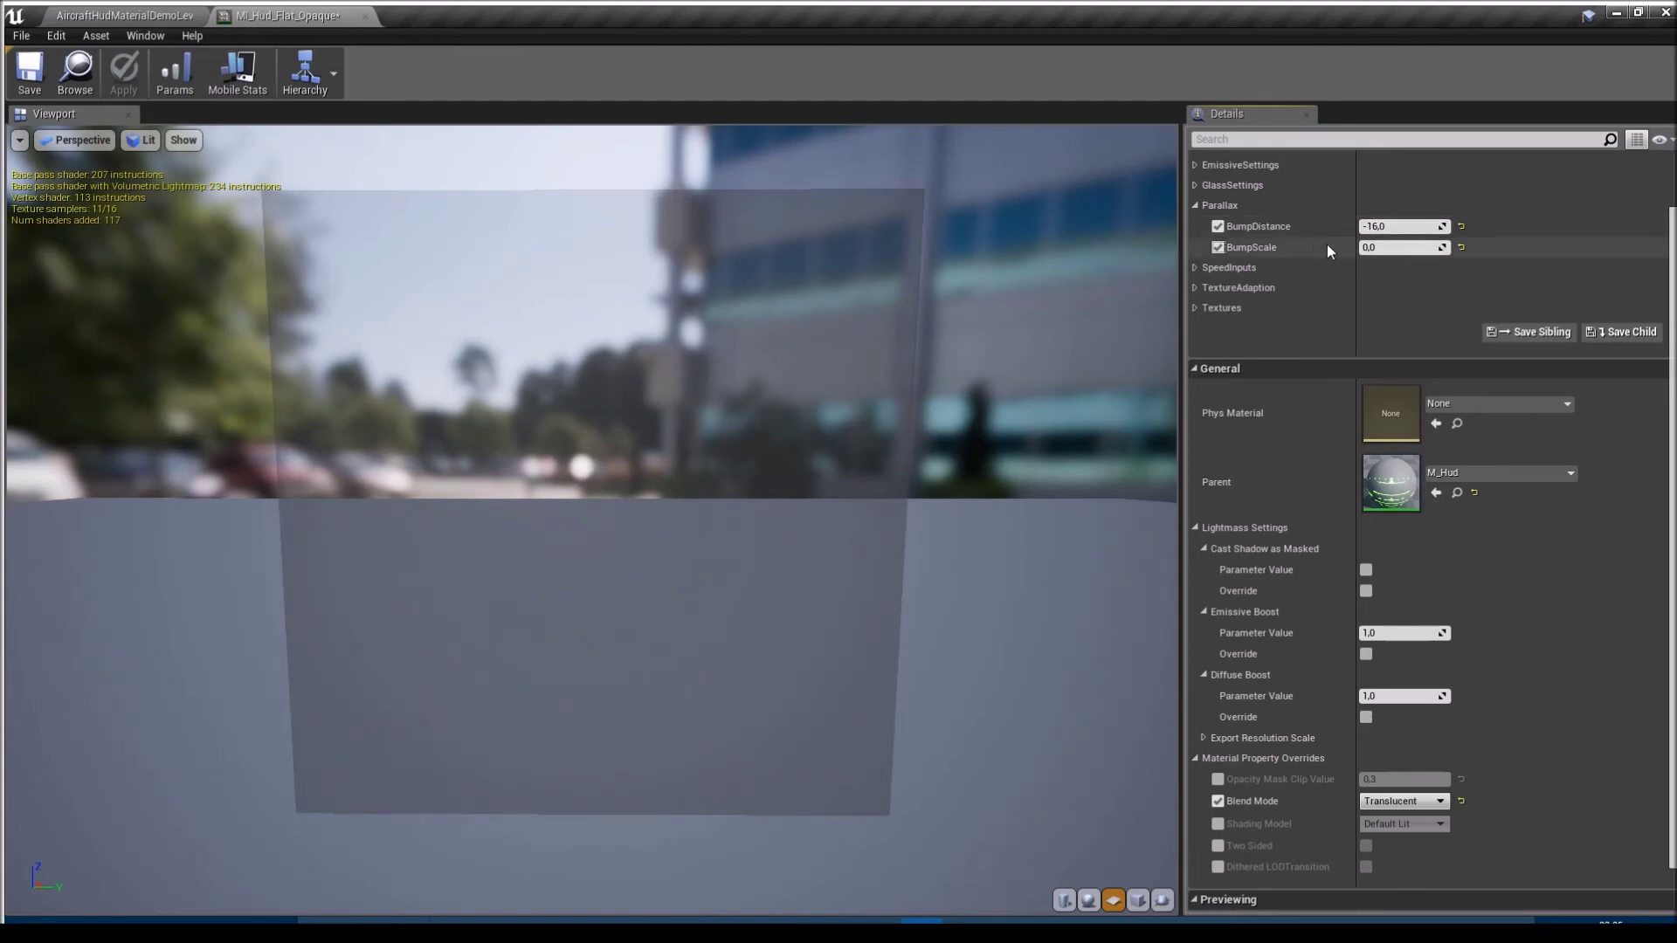
- Try the BumpScale values 1 and 16 and inspect the parallax effect from a different viewing angle
click(1389, 247)
text(1)
key(Tab)
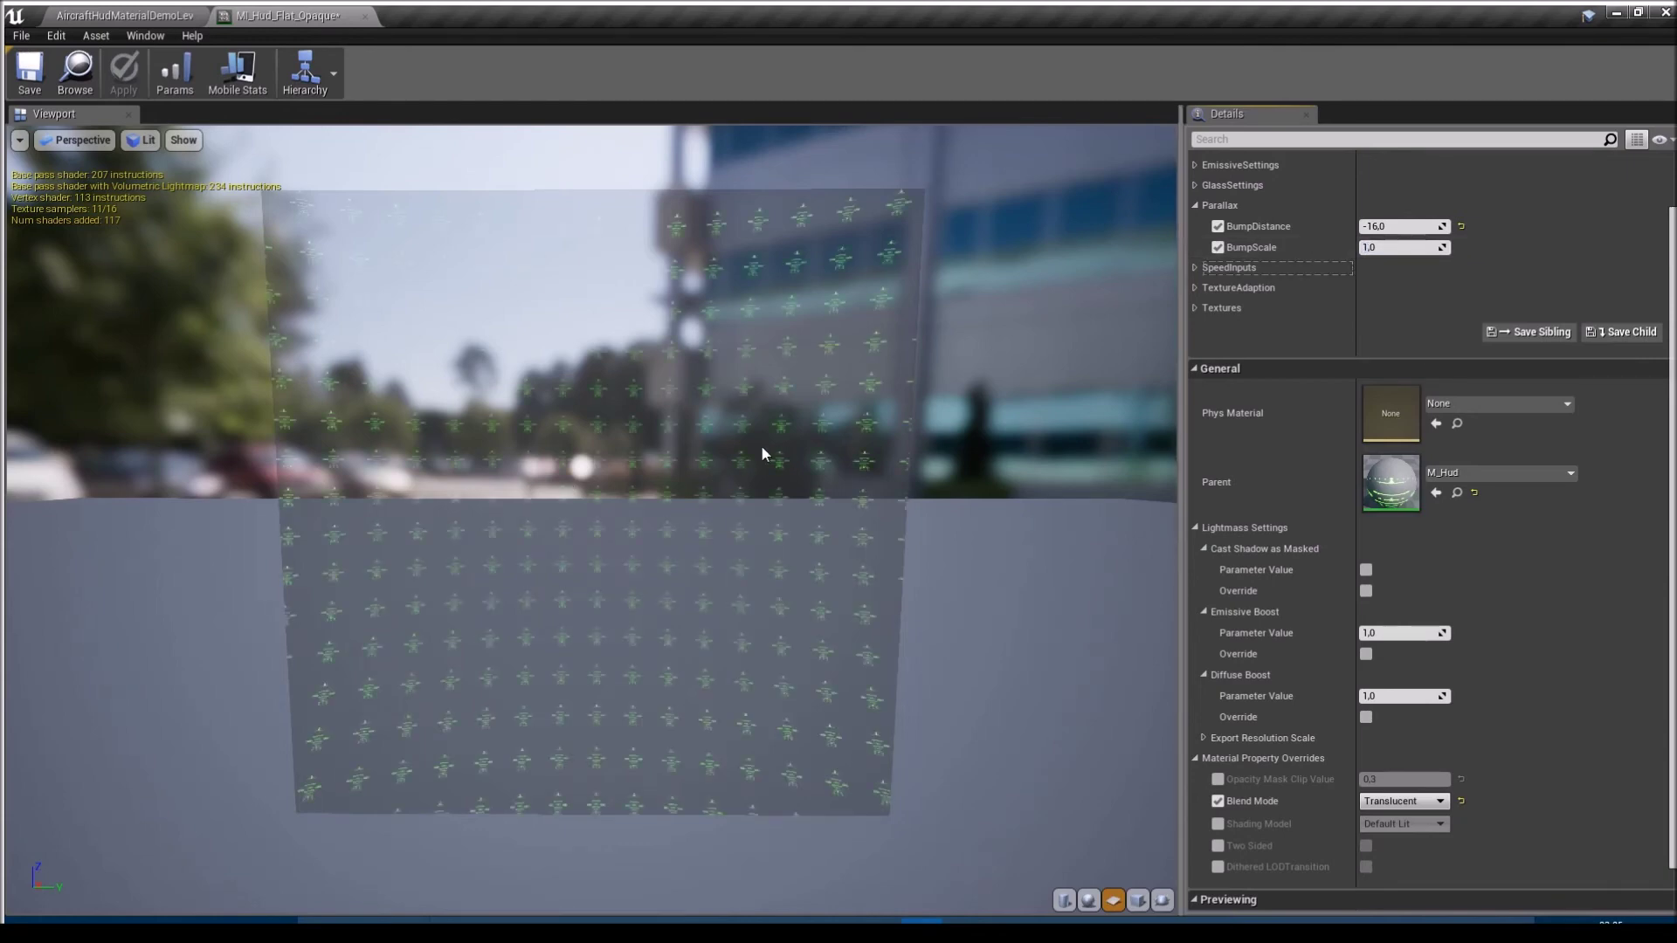
click(1386, 248)
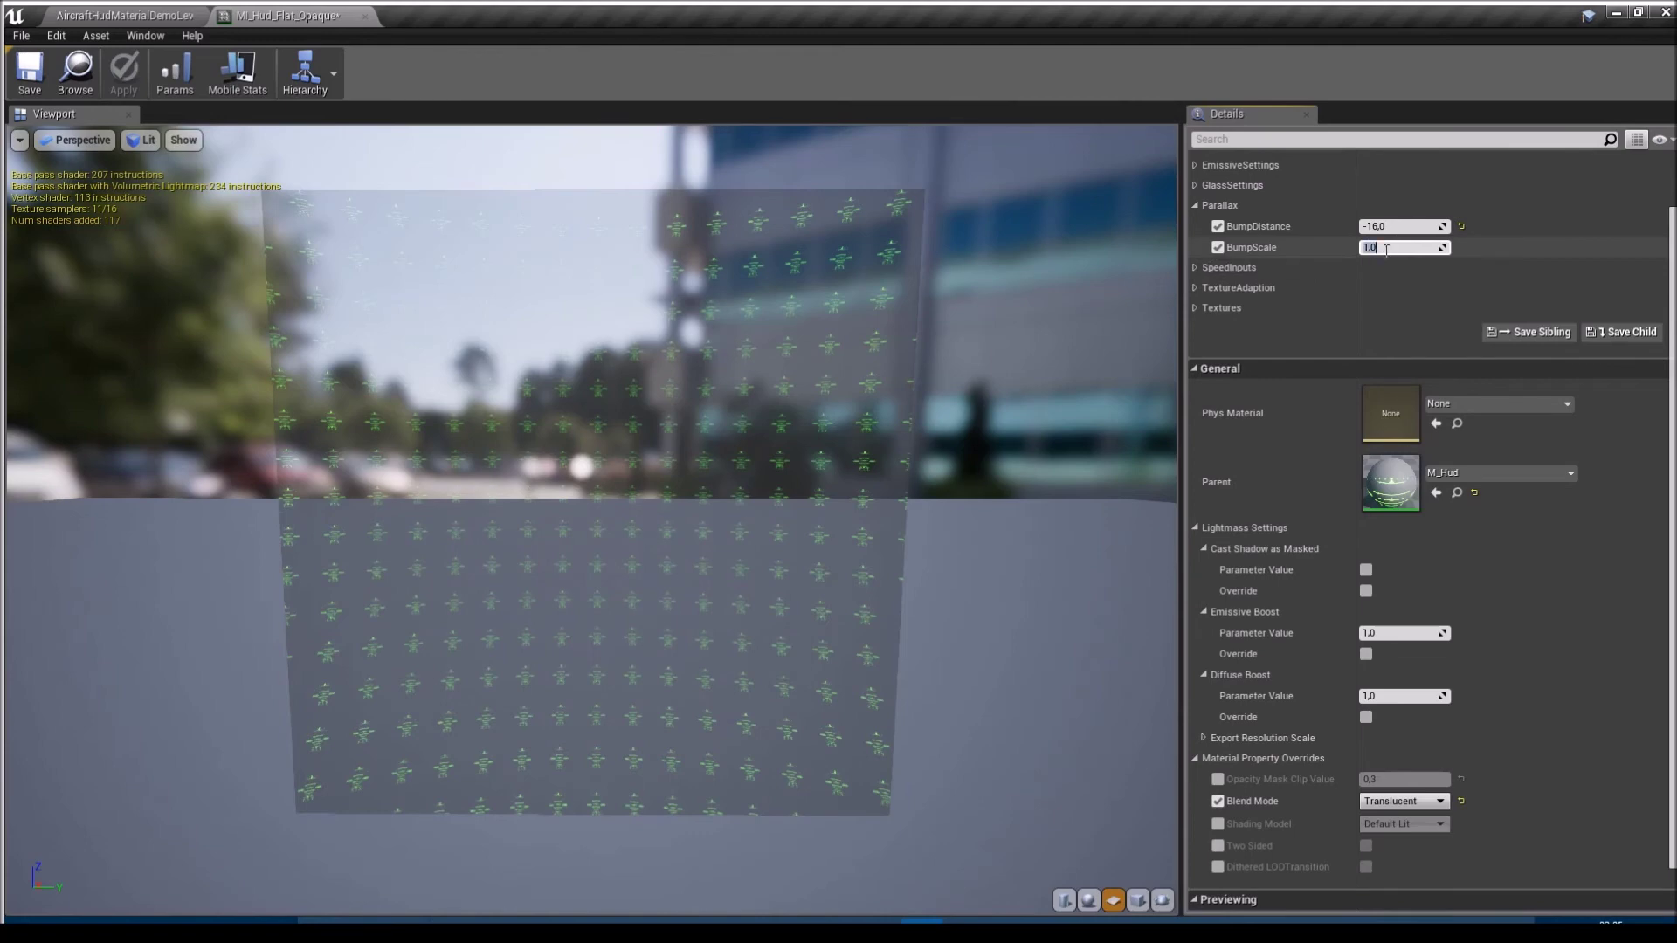
text(16)
key(Return)
drag(729, 463, 603, 485)
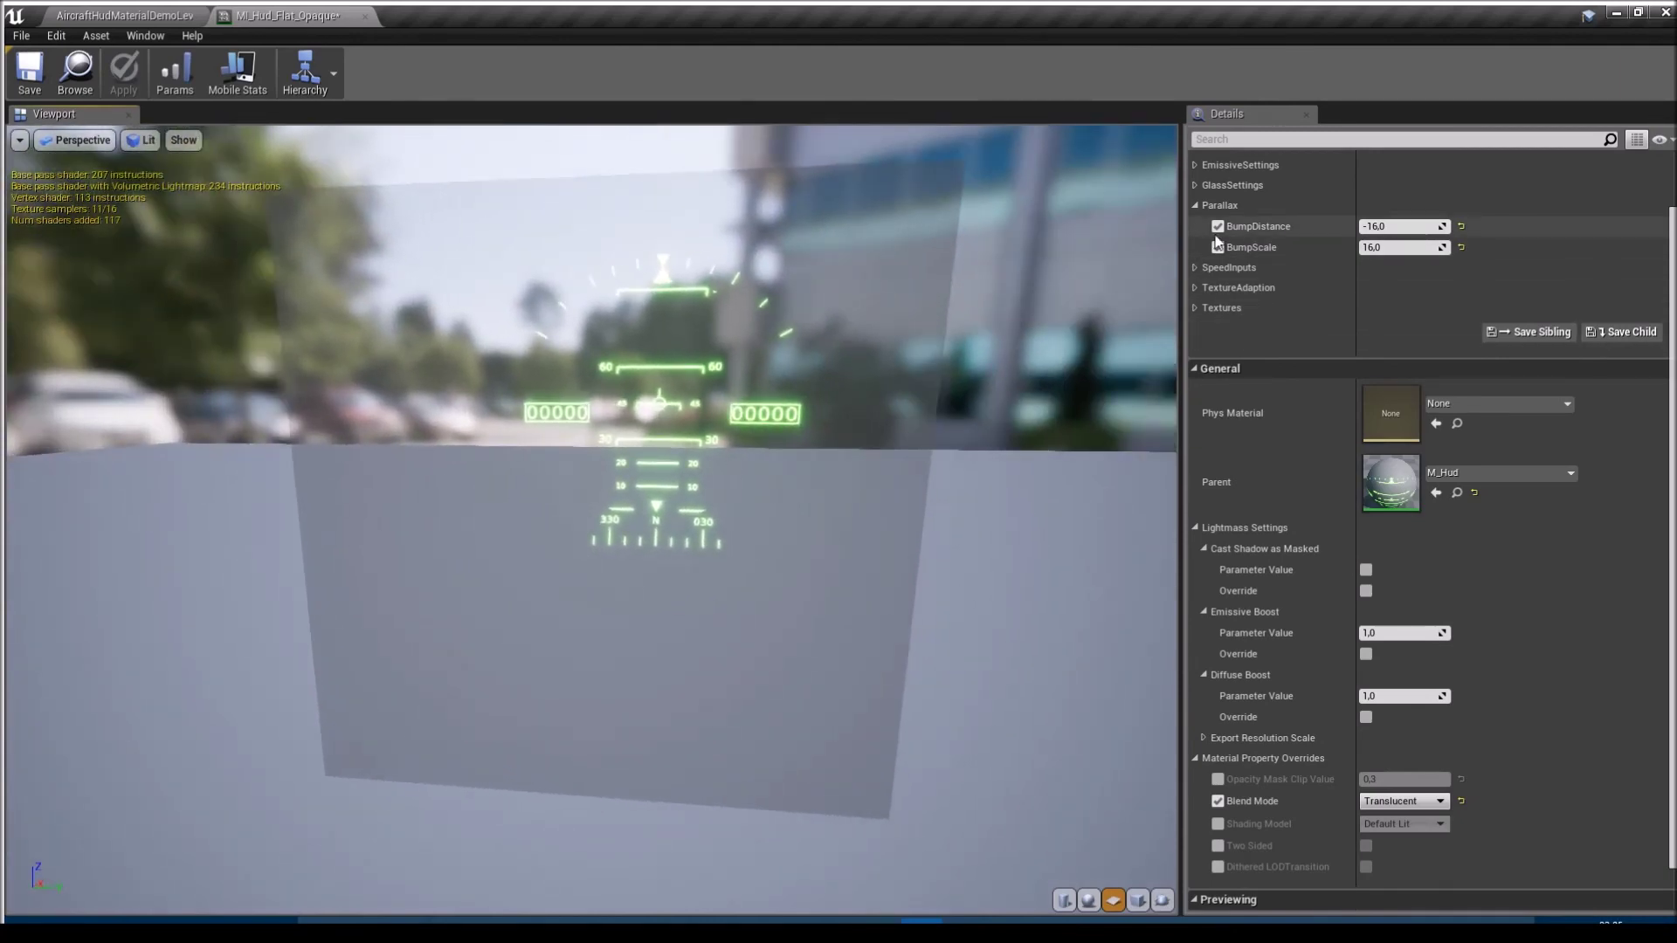
- Set BumpDistance to 0 and BumpScale to 1, disable both overrides and collapse the Parallax group
click(1393, 227)
text(0)
key(Return)
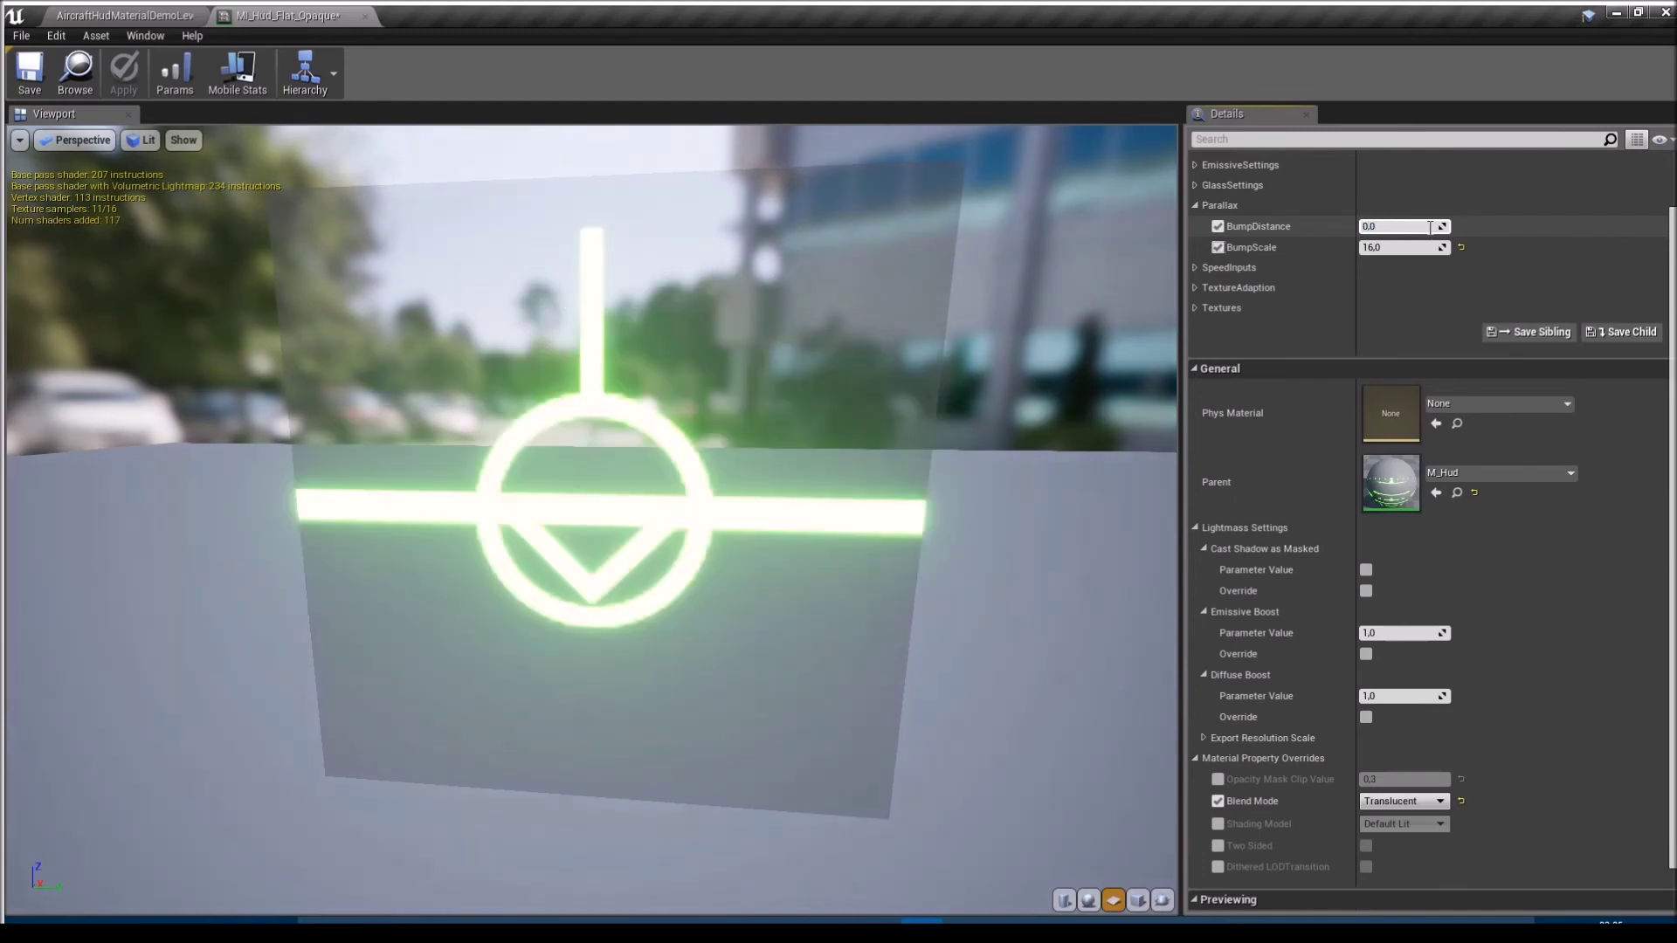
click(1393, 248)
text(1)
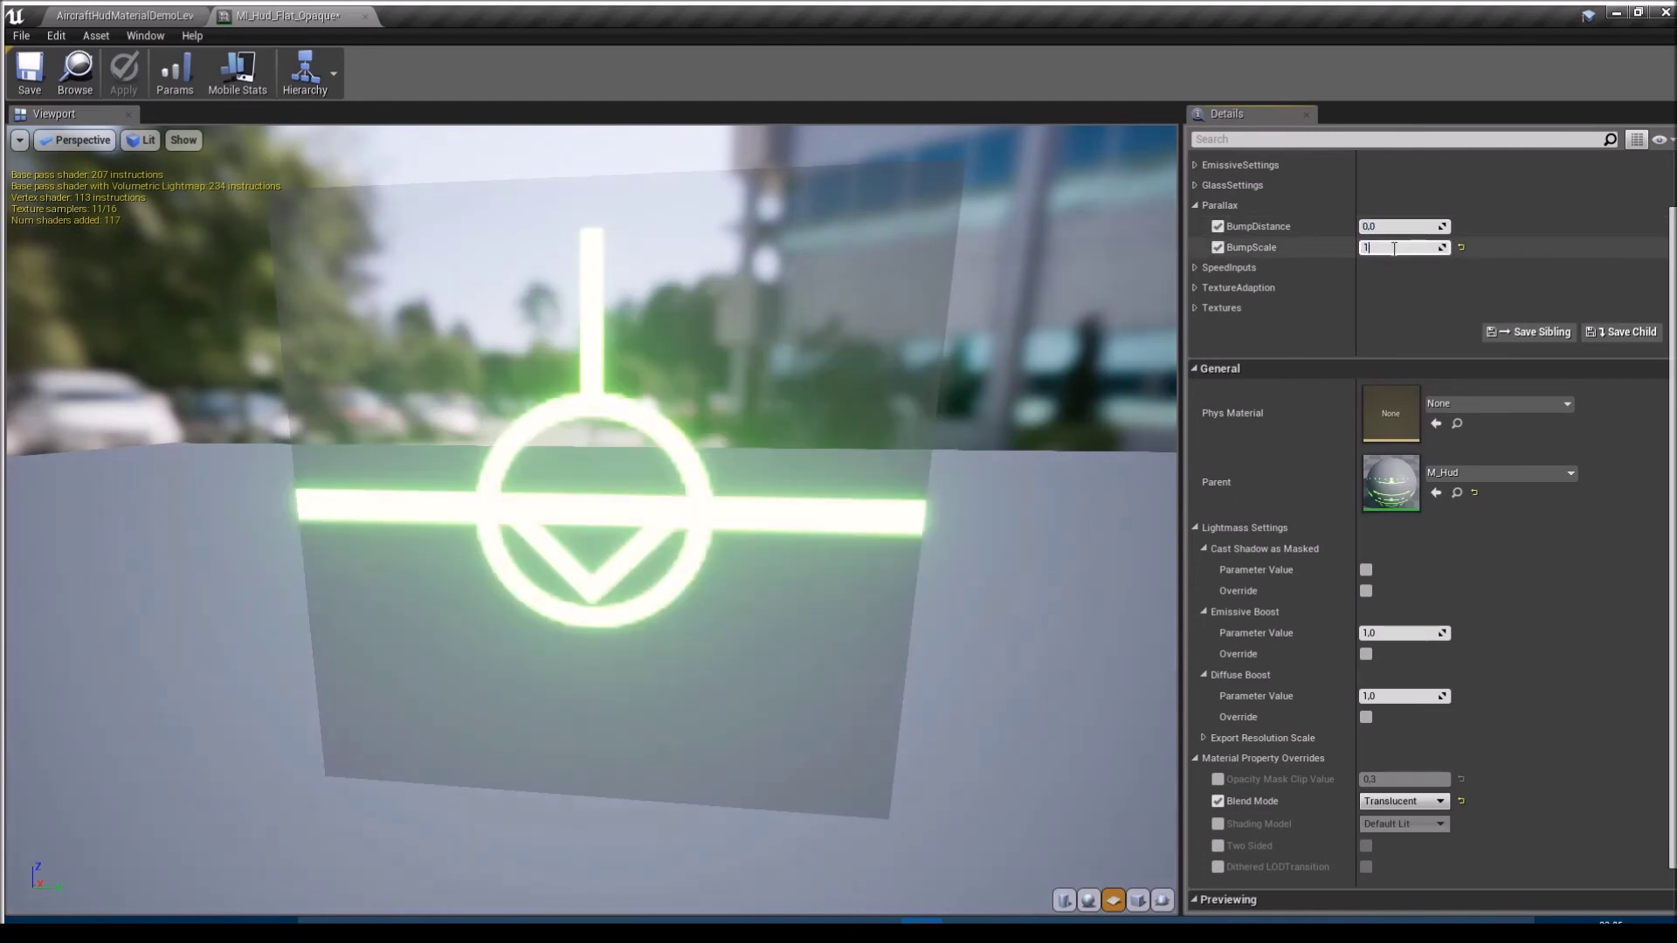
key(Return)
click(1218, 226)
click(1217, 247)
click(1193, 206)
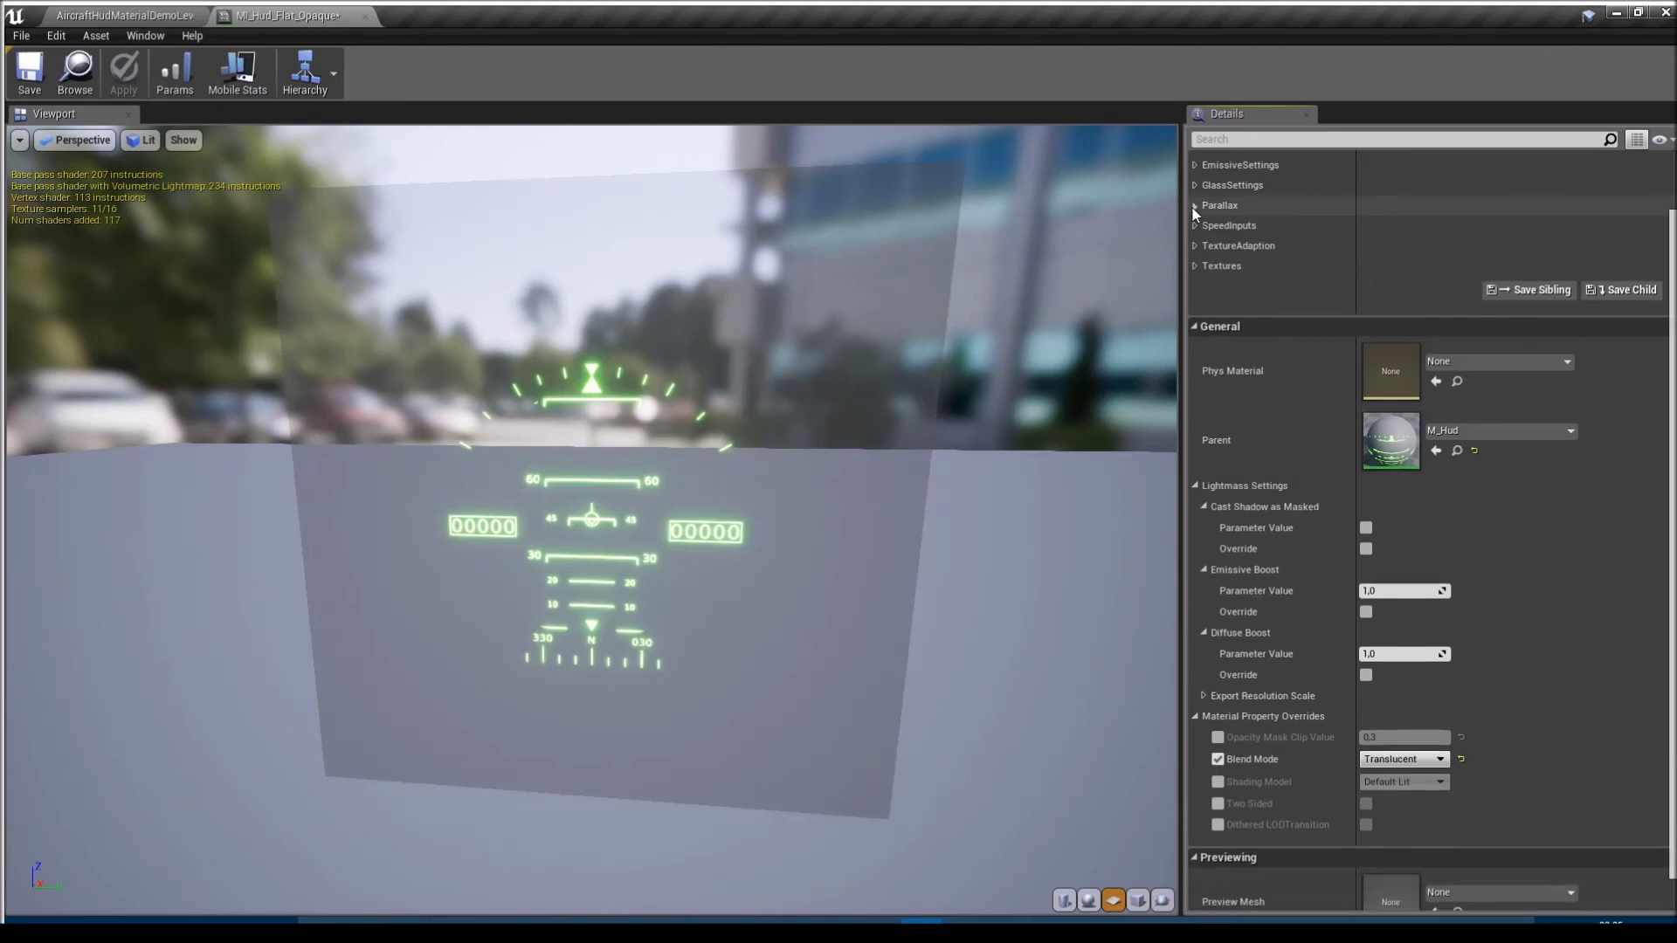
- Review the parameters in the SpeedInputs, Textures and TextureAdaption groups
click(1194, 225)
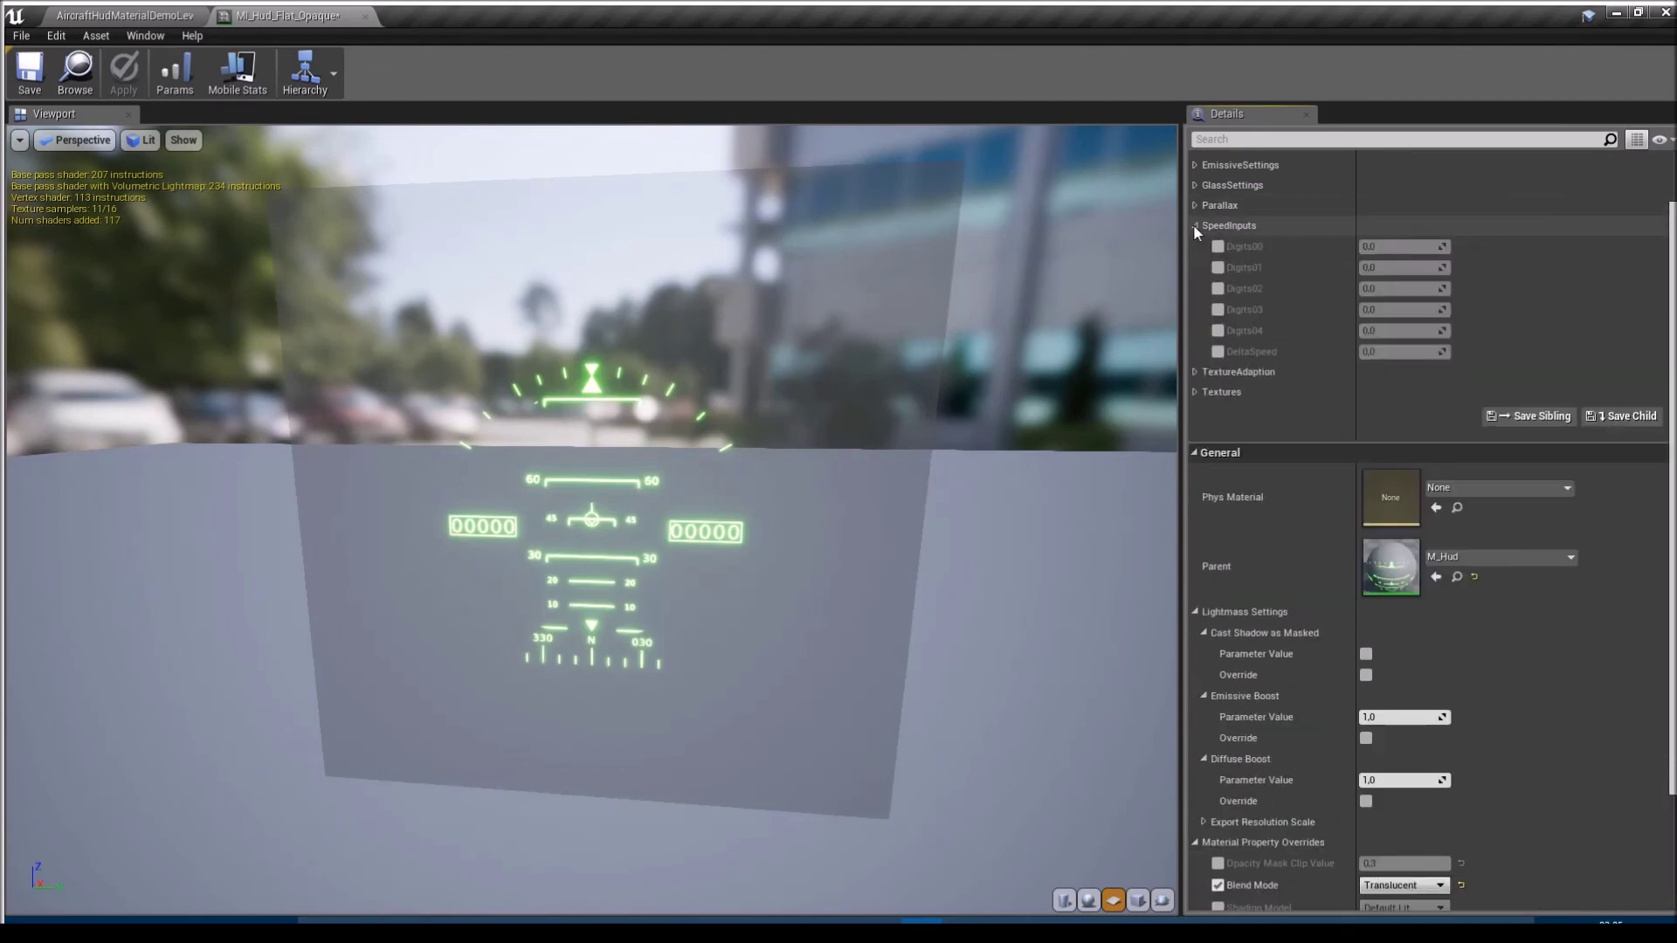
click(1194, 226)
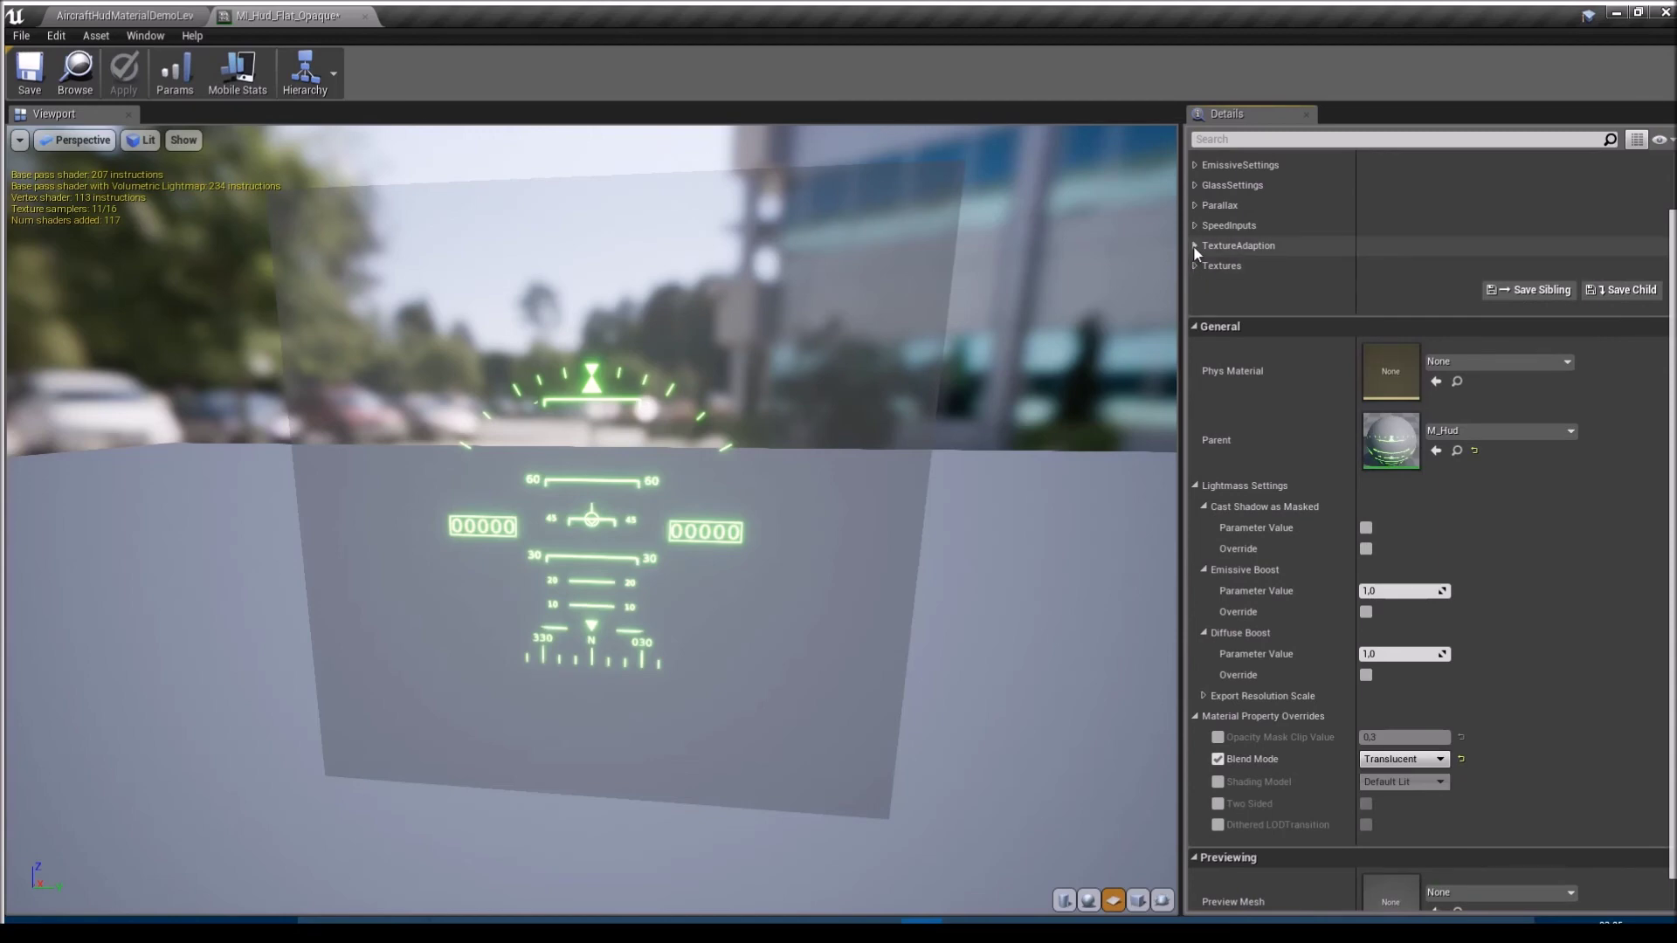
click(1196, 264)
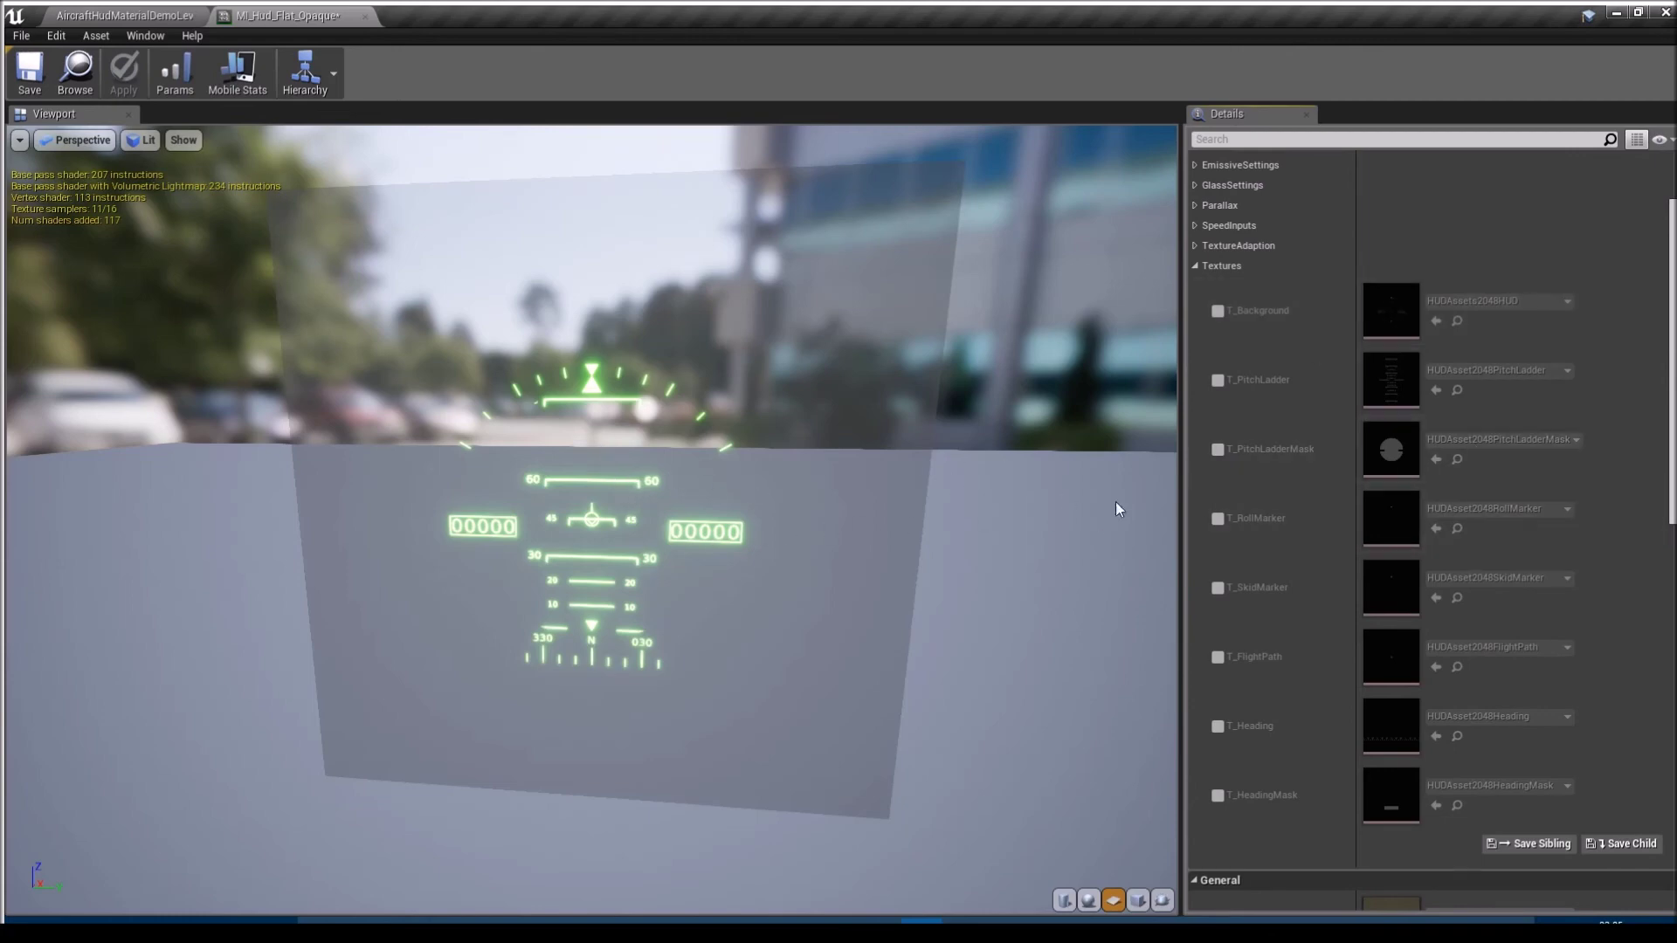
scroll(1407, 469, down, 3)
scroll(1409, 470, up, 2)
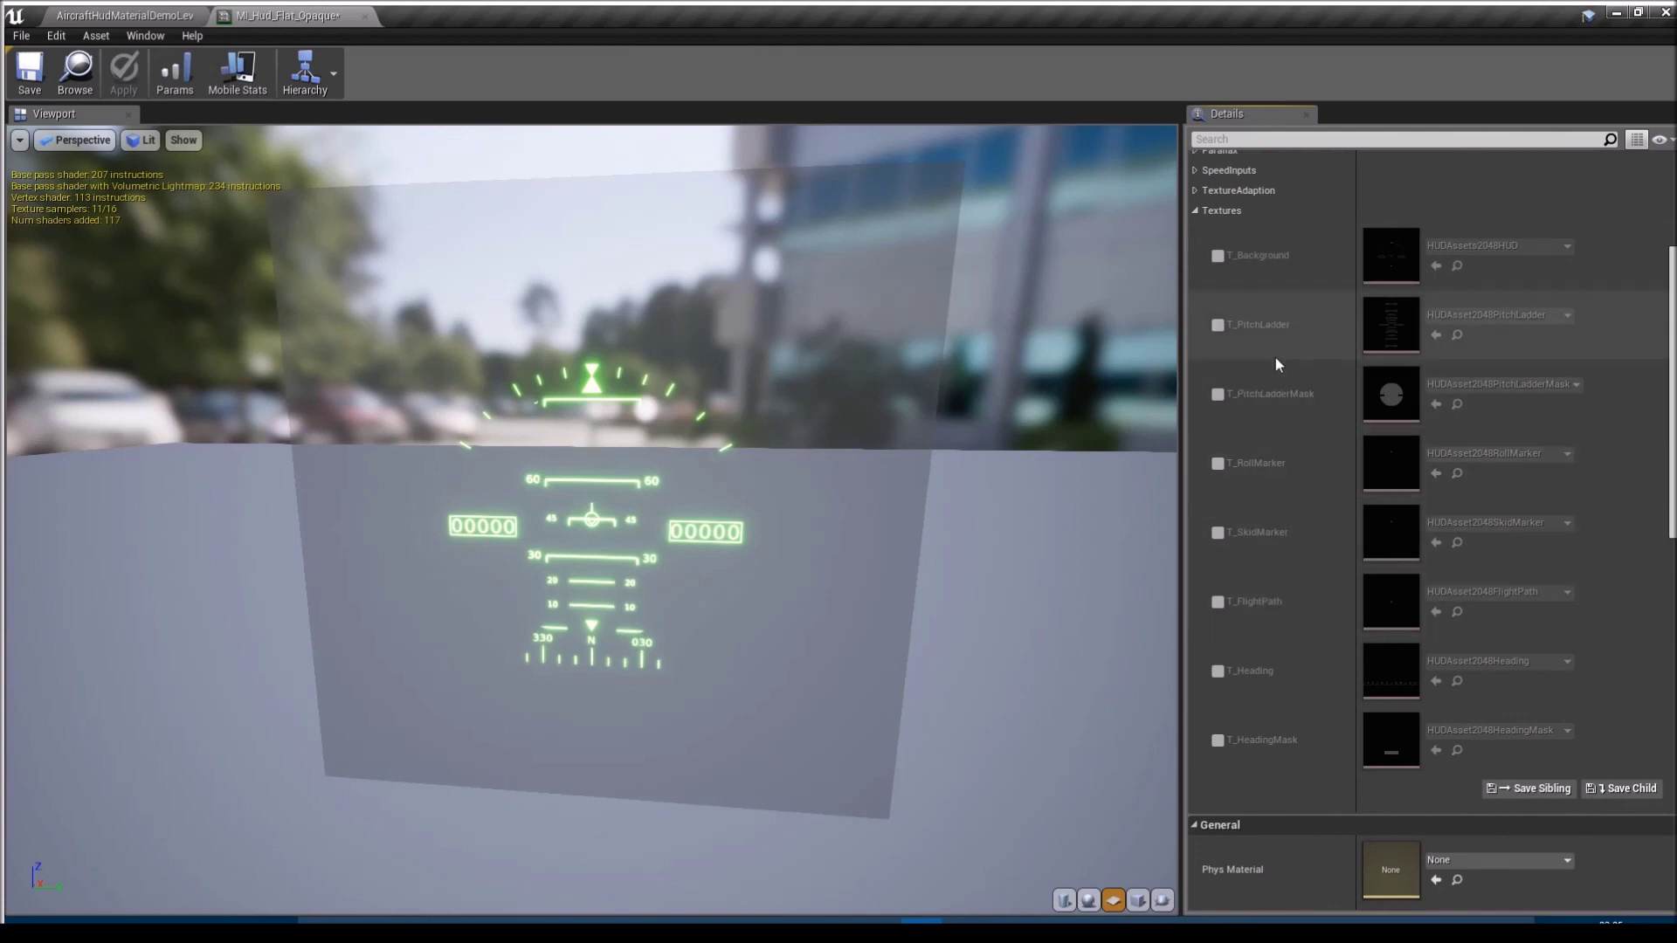
click(1194, 211)
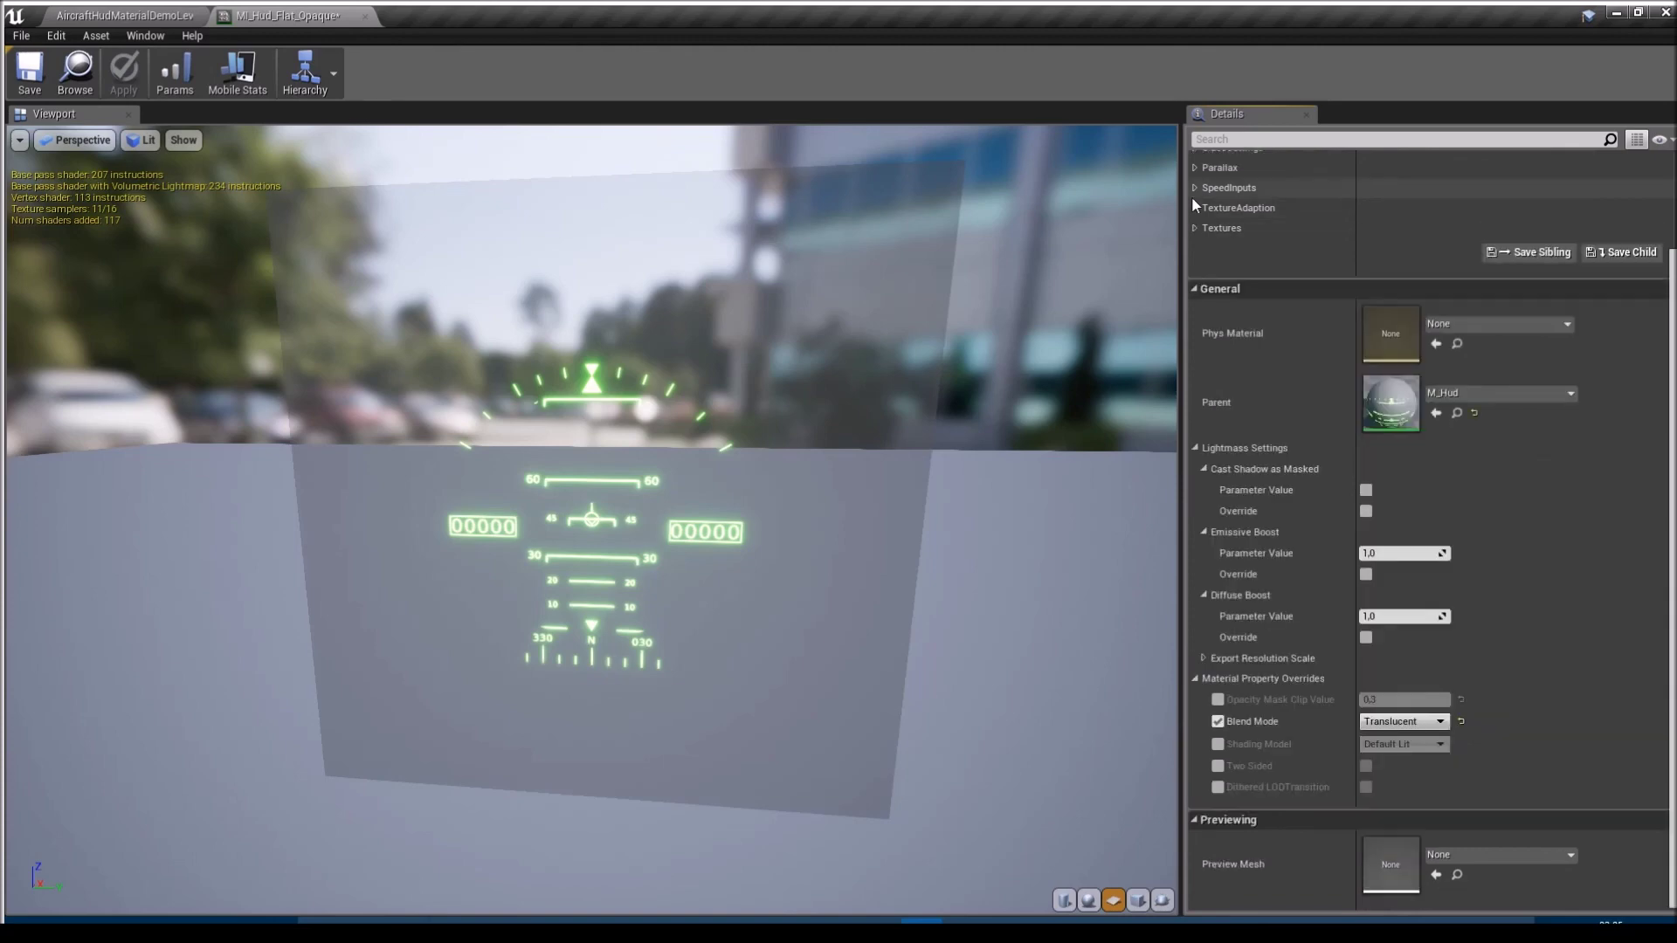
click(1195, 208)
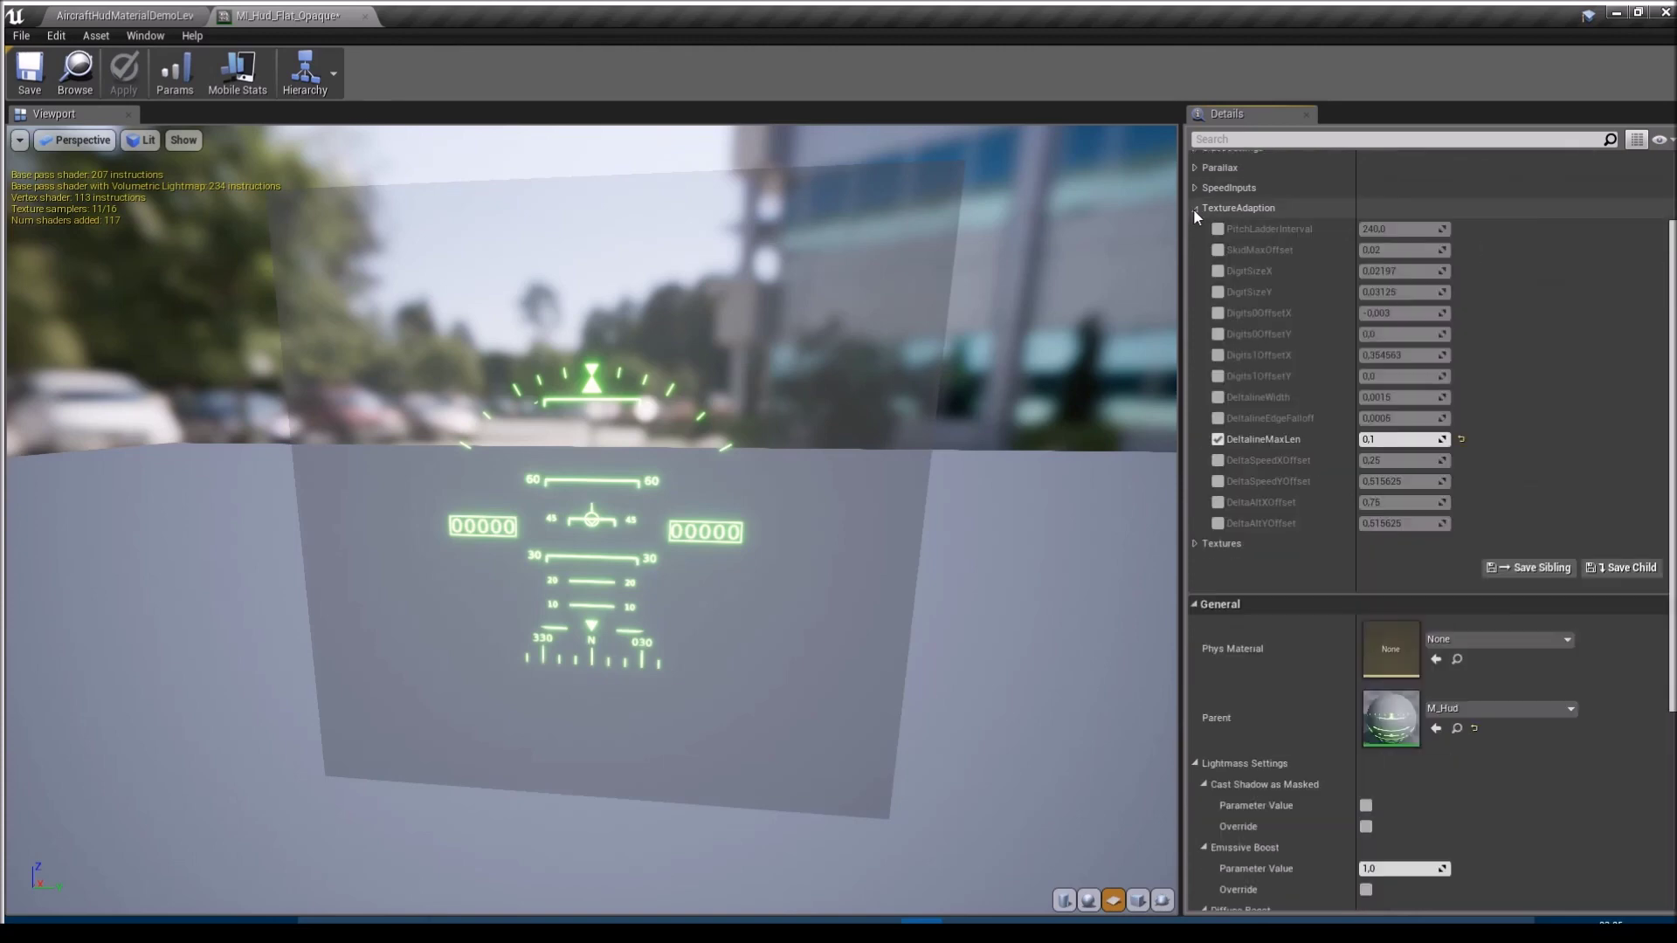